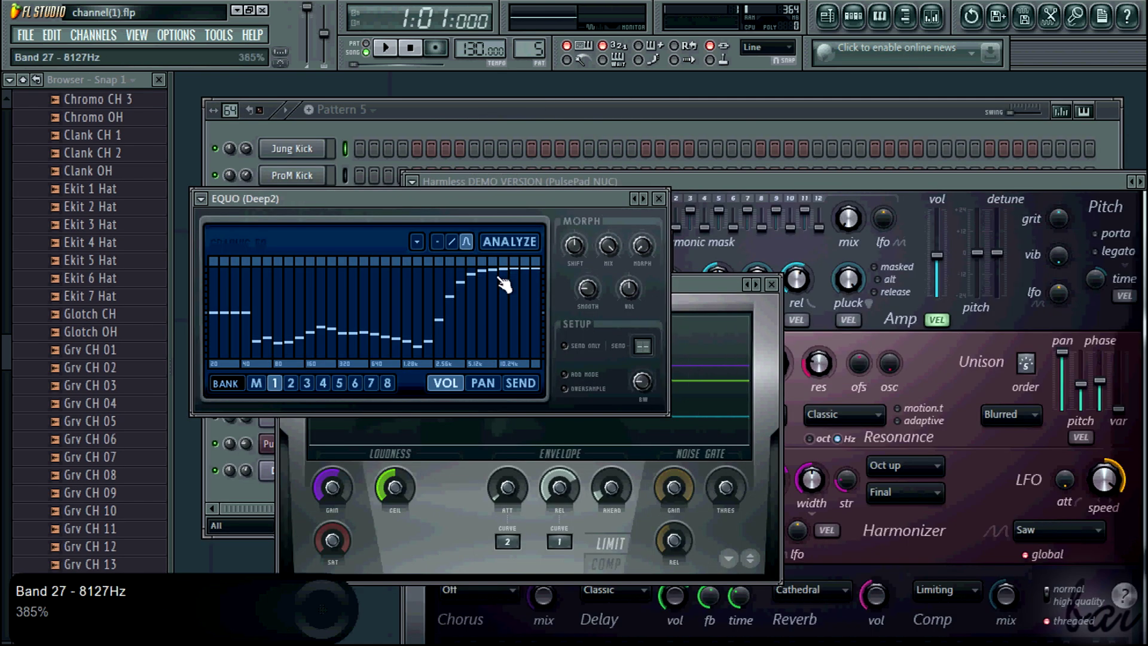
Step: Close the EQUO, Maximus, Reeverb, Low pass, PulsePad and Fruity Filter windows, moving Harmless aside
{"action": "left_click", "coordinate": [658, 198]}
{"action": "left_click", "coordinate": [772, 284]}
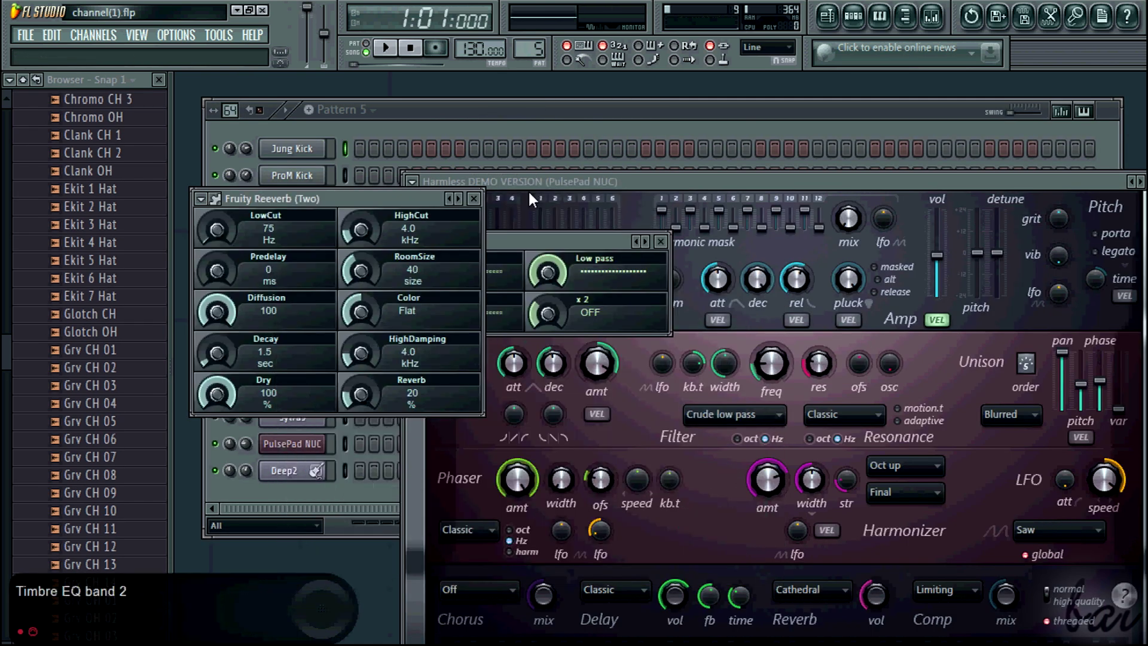
{"action": "left_click", "coordinate": [473, 197]}
{"action": "left_click", "coordinate": [660, 241]}
{"action": "left_click_drag", "start_coordinate": [694, 178], "coordinate": [327, 198]}
{"action": "left_click", "coordinate": [788, 199]}
{"action": "left_click", "coordinate": [663, 239]}
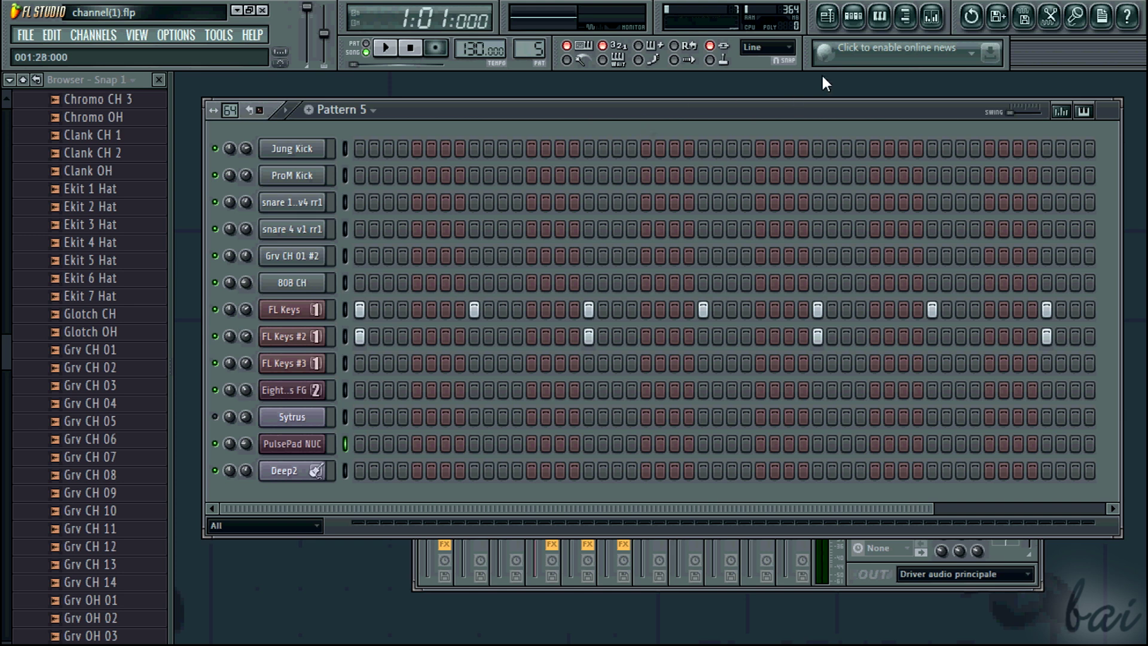
Step: Show the Playlist maximized and play the arrangement from the start
{"action": "left_click", "coordinate": [826, 17]}
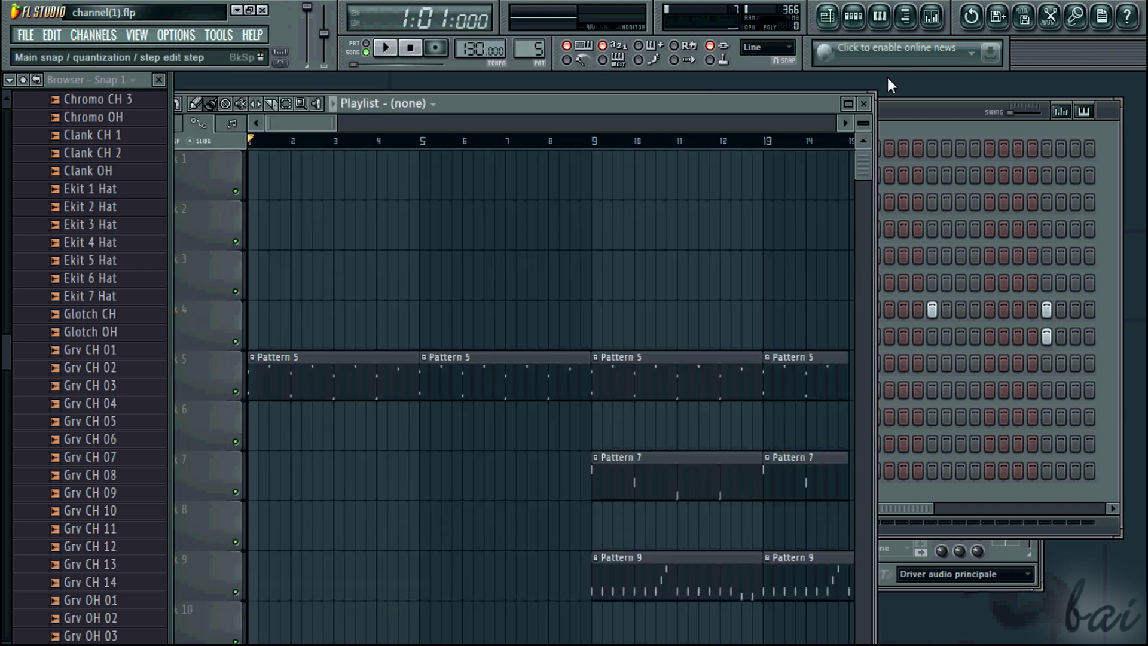
{"action": "left_click", "coordinate": [851, 106]}
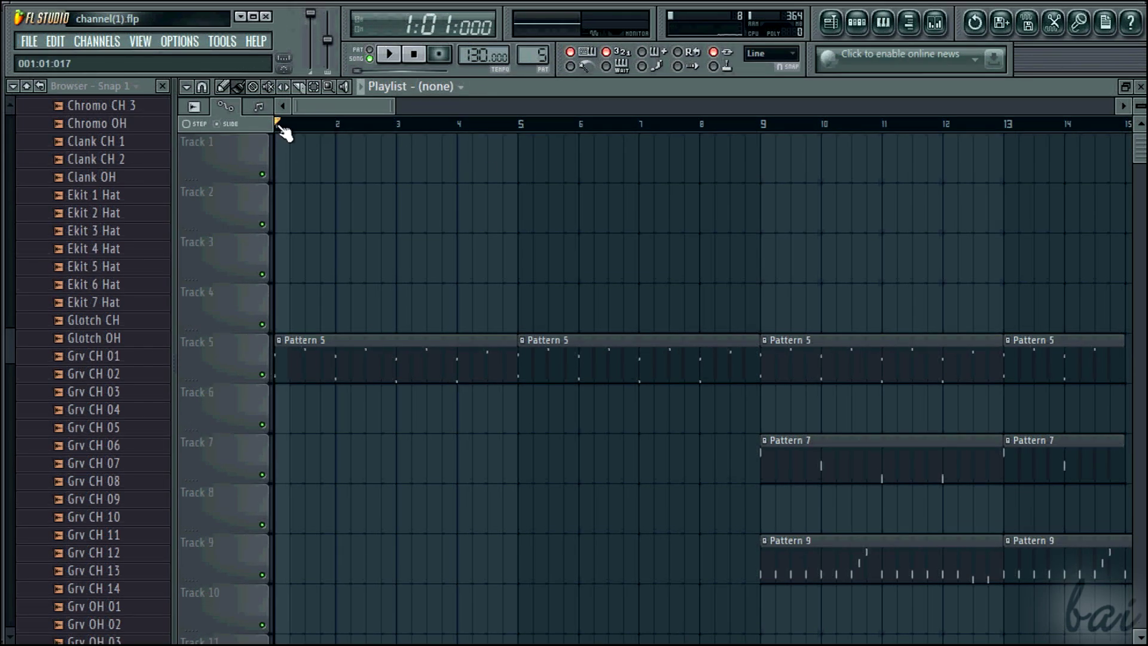
{"action": "left_click", "coordinate": [389, 54]}
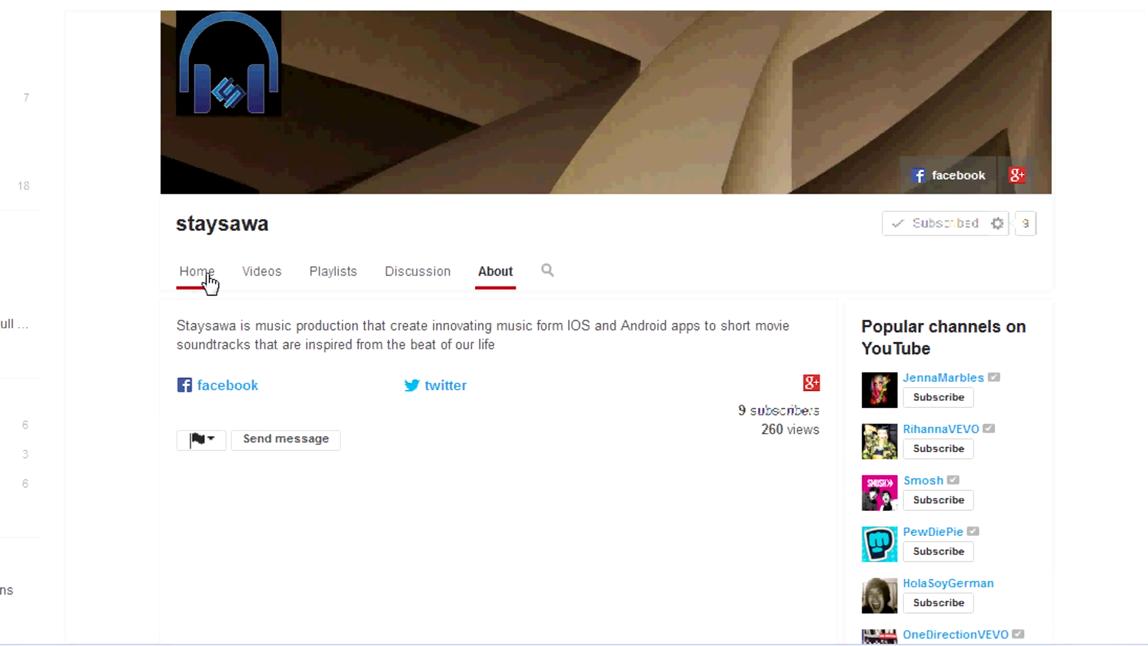
Step: Browse the YouTube channel's Home activity feed, then list its seven uploaded videos
{"action": "left_click", "coordinate": [208, 280]}
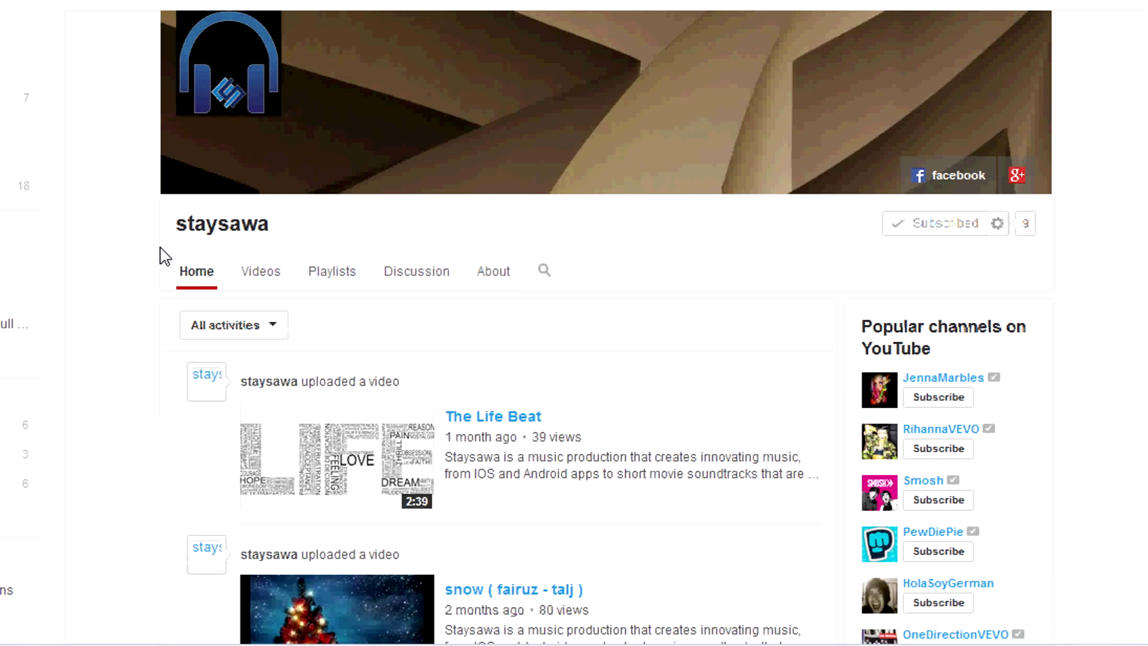
{"action": "scroll", "coordinate": [143, 266], "scroll_direction": "down", "scroll_amount": 4}
{"action": "scroll", "coordinate": [146, 266], "scroll_direction": "down", "scroll_amount": 7}
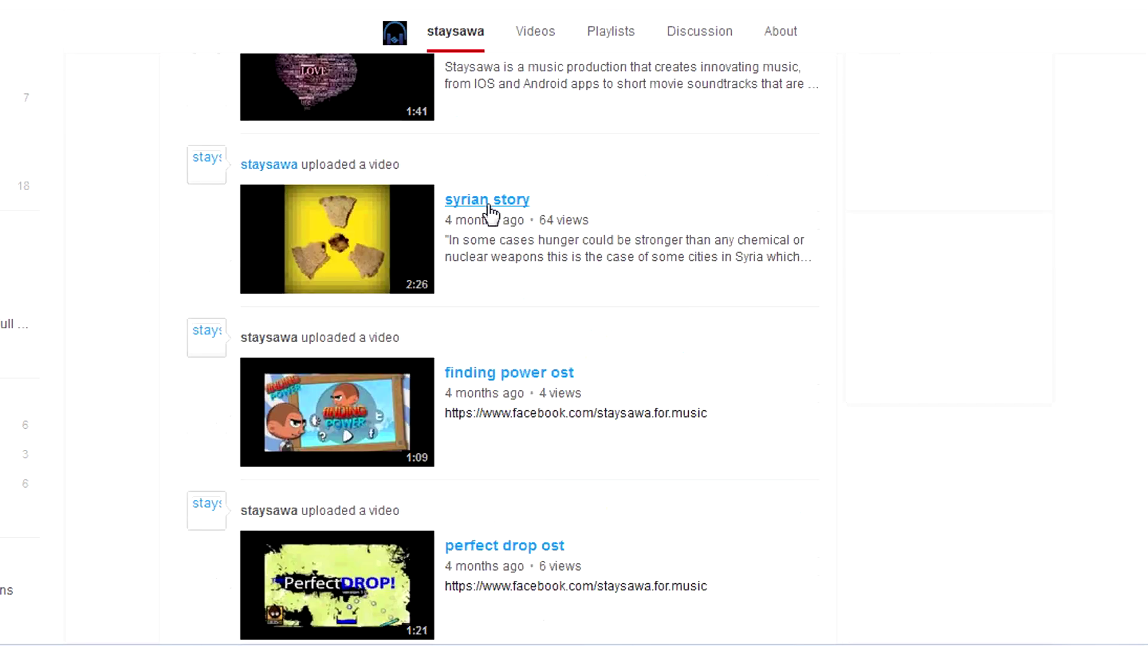
{"action": "scroll", "coordinate": [538, 376], "scroll_direction": "down", "scroll_amount": 4}
{"action": "scroll", "coordinate": [541, 365], "scroll_direction": "down", "scroll_amount": 3}
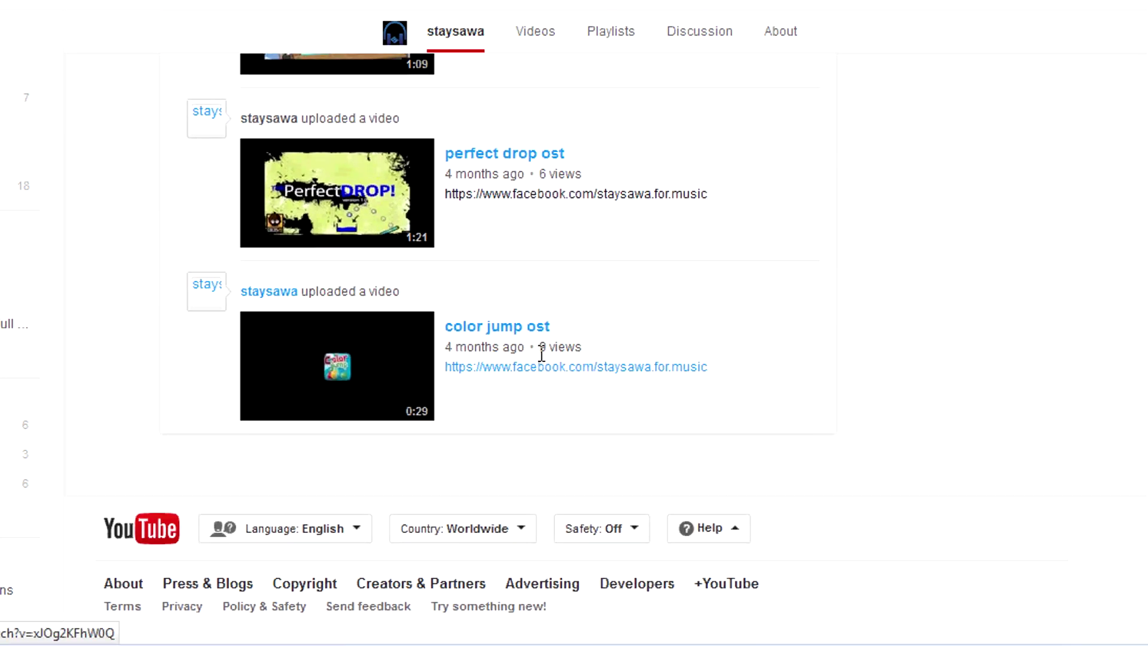
{"action": "scroll", "coordinate": [561, 377], "scroll_direction": "up", "scroll_amount": 12}
{"action": "scroll", "coordinate": [571, 395], "scroll_direction": "up", "scroll_amount": 4}
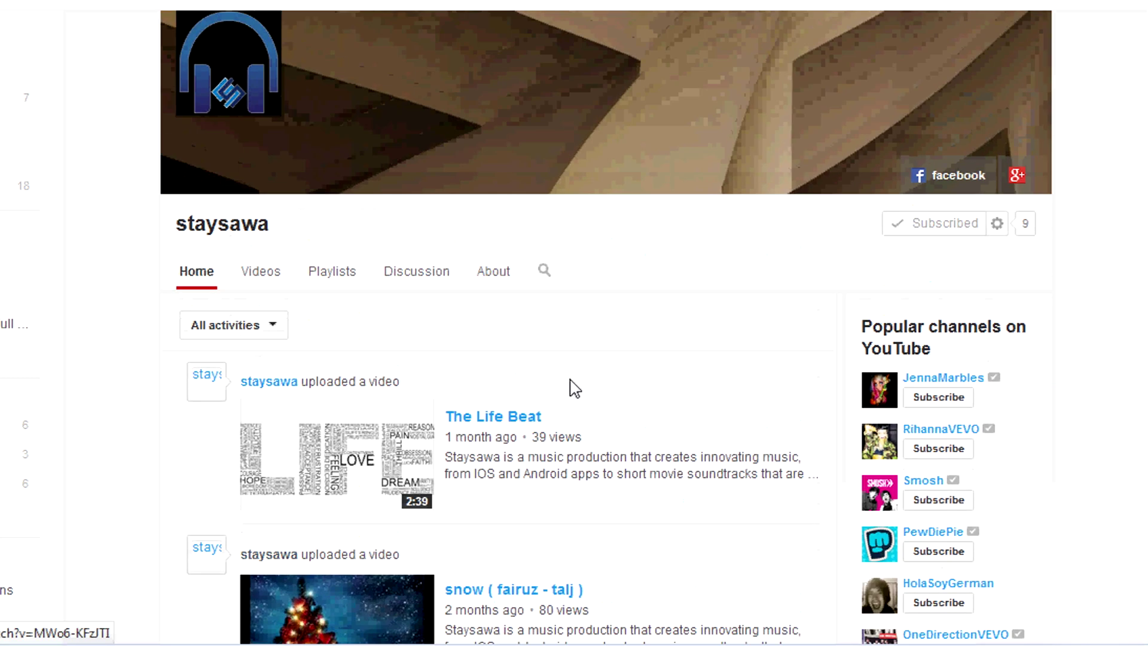
{"action": "left_click", "coordinate": [262, 273]}
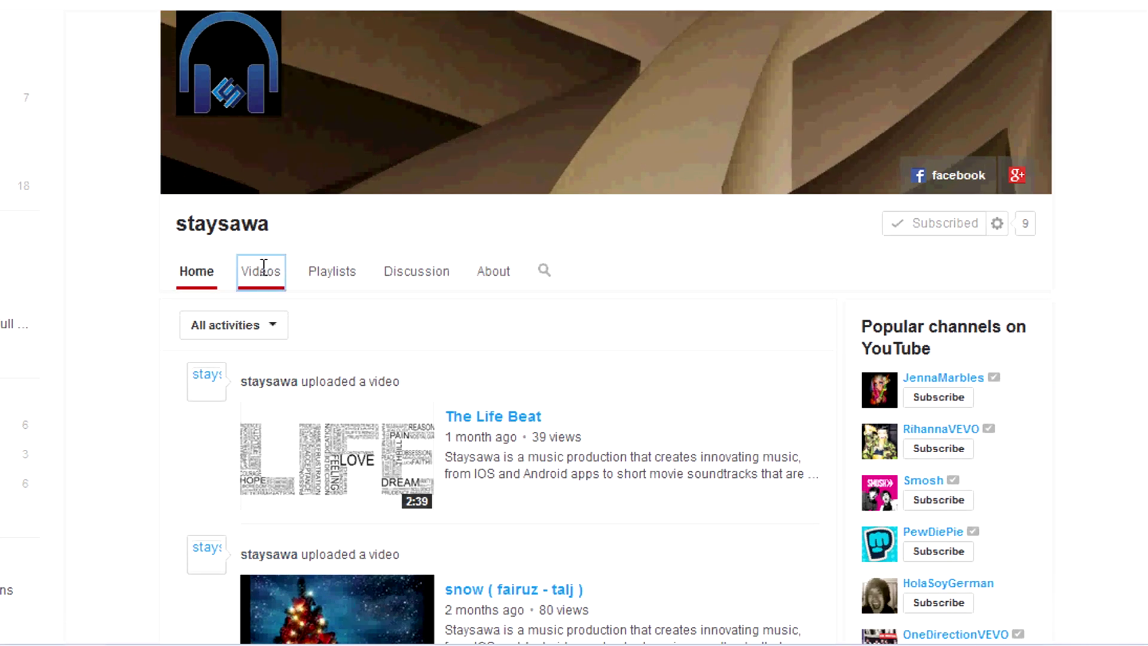
{"action": "scroll", "coordinate": [267, 272], "scroll_direction": "up", "scroll_amount": 2}
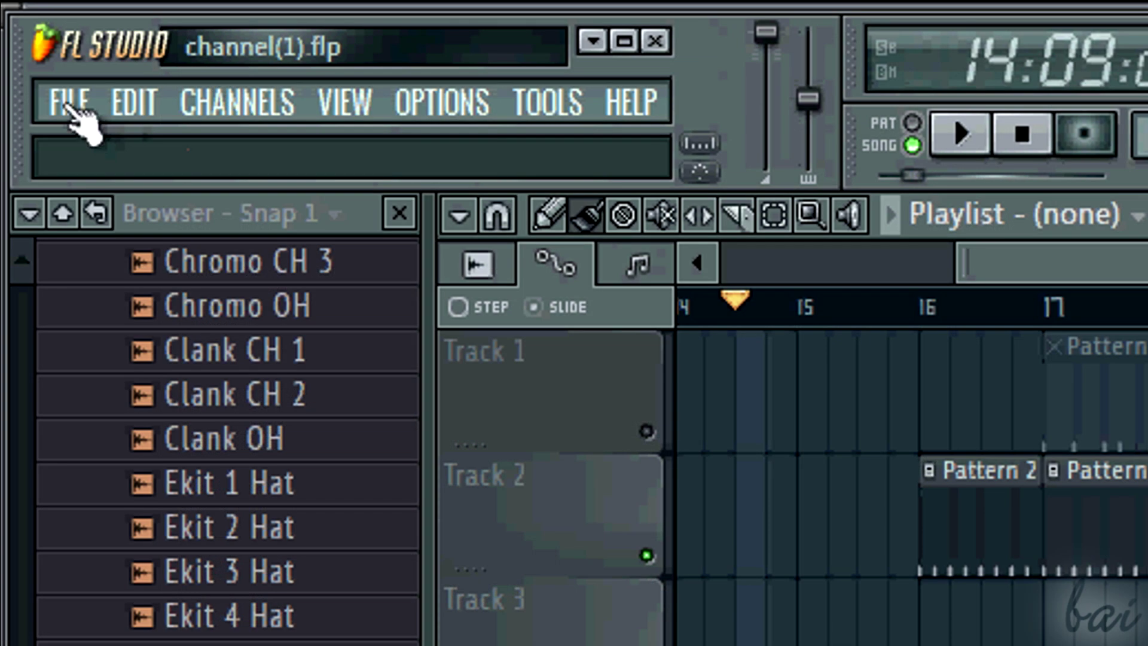
Step: Start a new project from File > New and lower the tempo from 130 to 60 BPM
{"action": "left_click", "coordinate": [66, 108]}
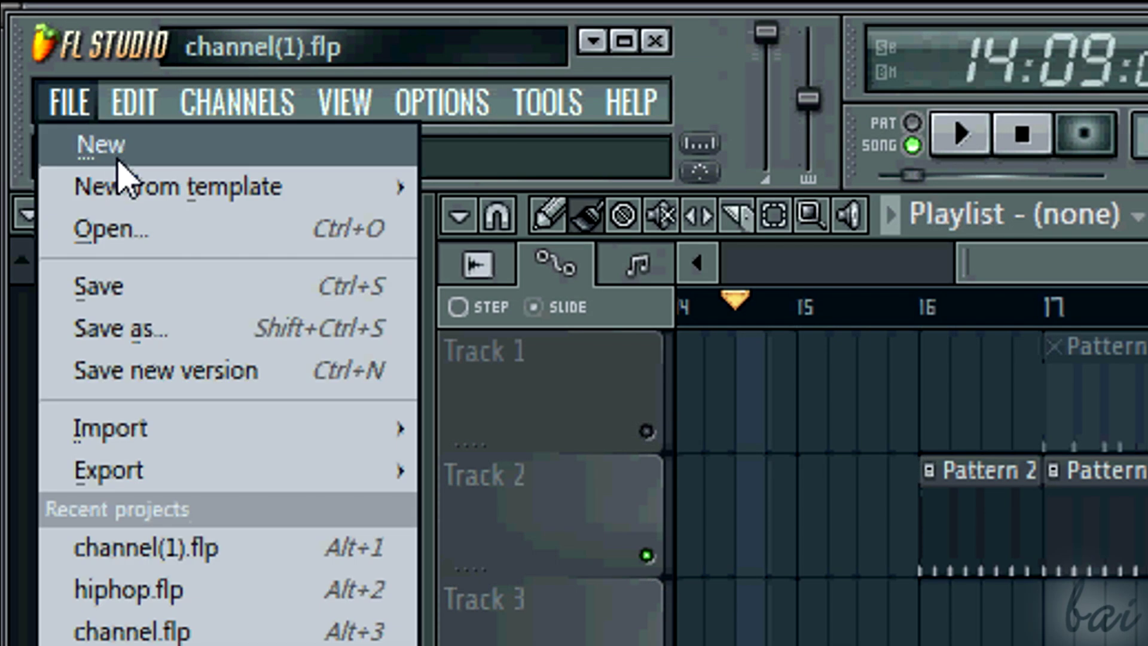
{"action": "left_click", "coordinate": [210, 148]}
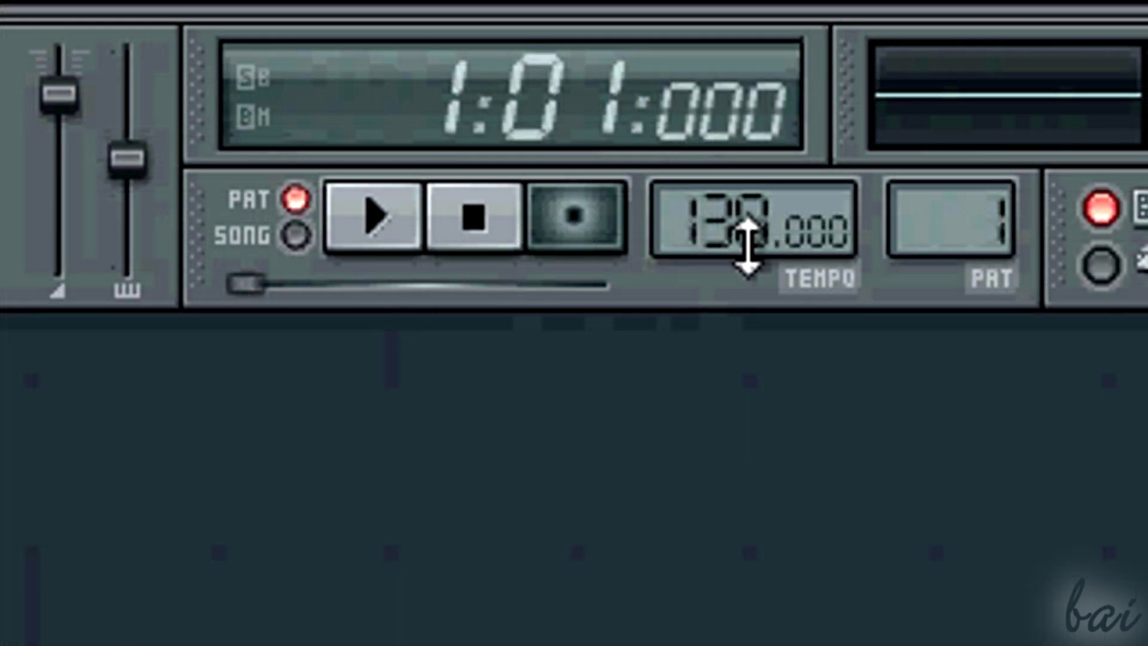
{"action": "left_click_drag", "start_coordinate": [748, 249], "coordinate": [694, 645]}
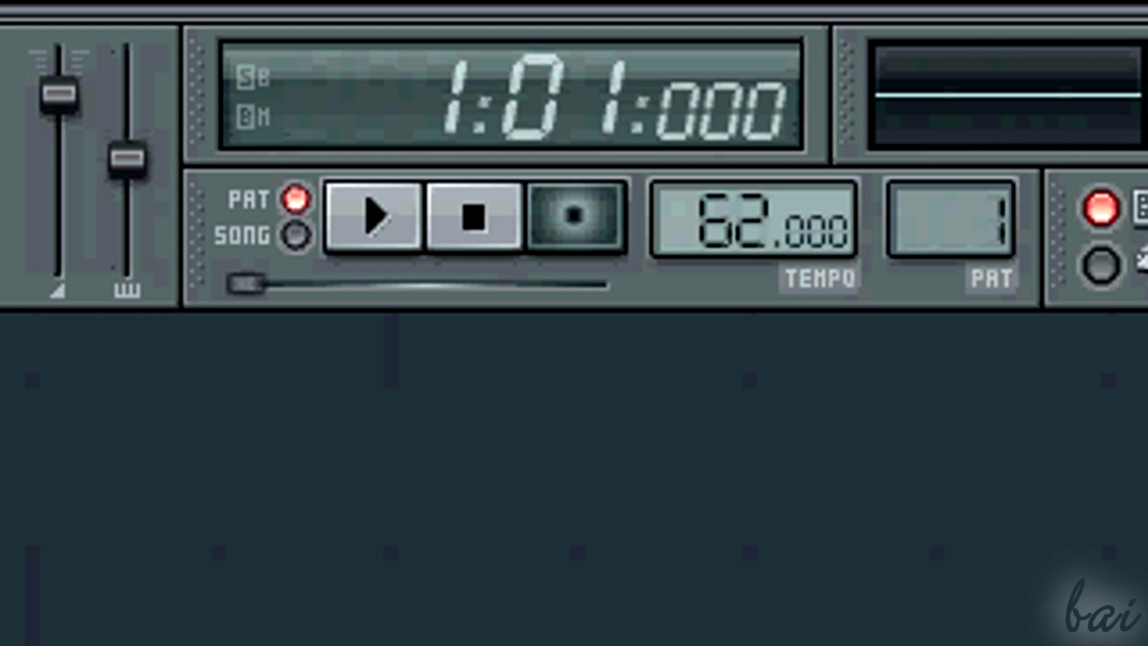
{"action": "left_click_drag", "start_coordinate": [694, 645], "coordinate": [759, 230]}
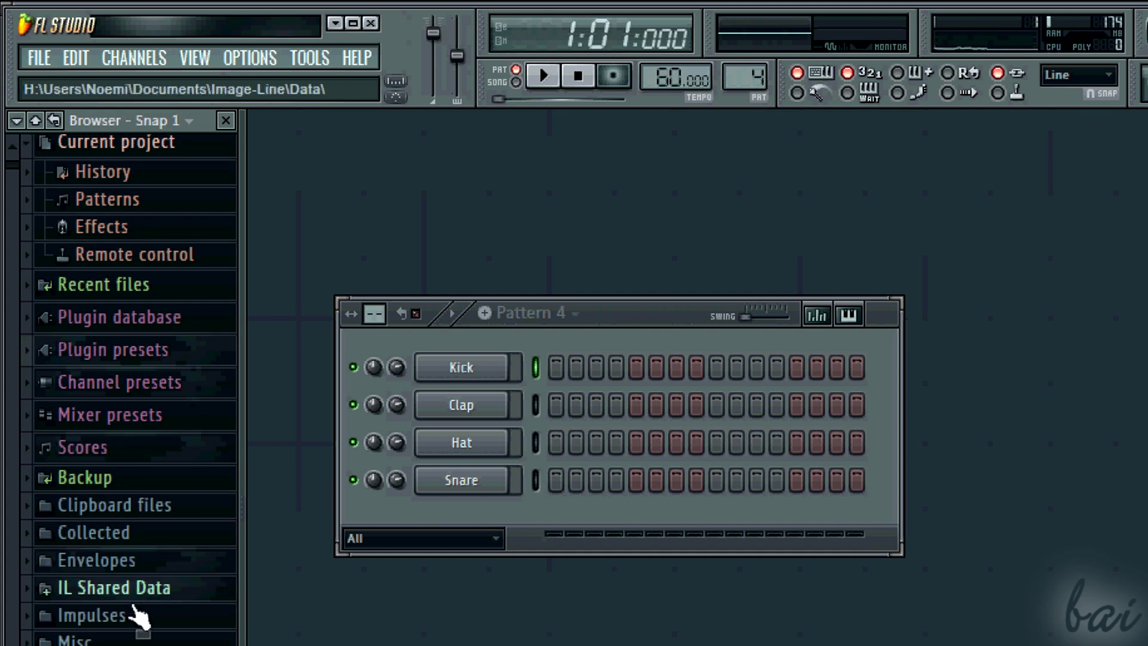
Step: Audition kicks in Packs > Drums > Kicks and load Ekit Kick into the Kick channel
{"action": "left_click", "coordinate": [78, 644]}
{"action": "left_click", "coordinate": [158, 513]}
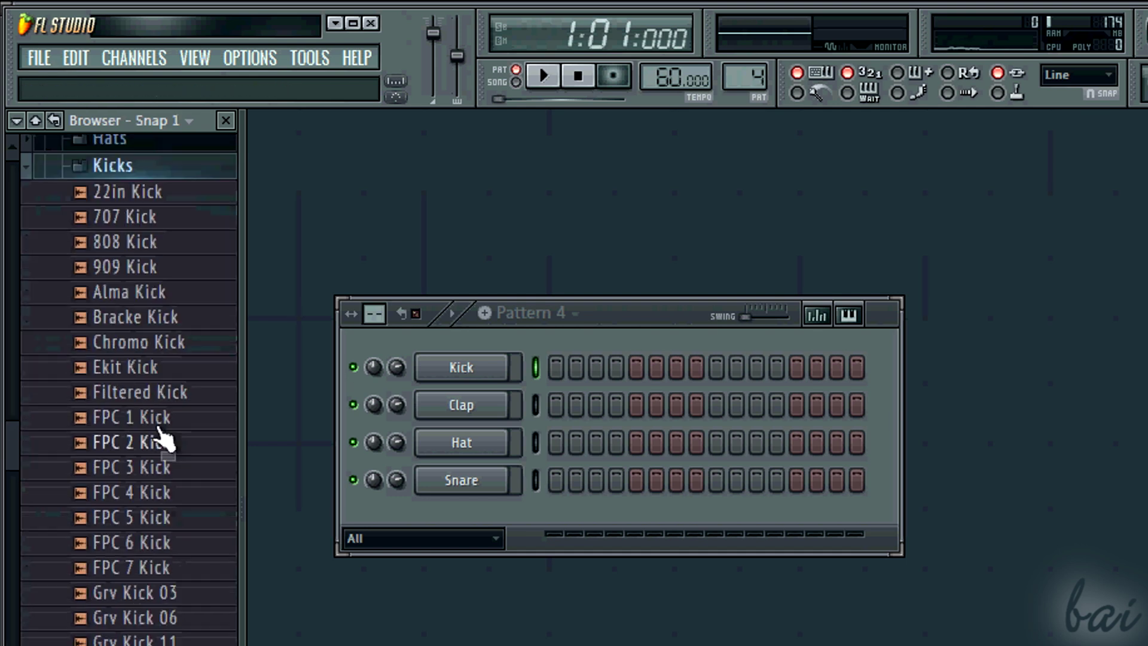
{"action": "left_click", "coordinate": [173, 251]}
{"action": "left_click", "coordinate": [170, 324]}
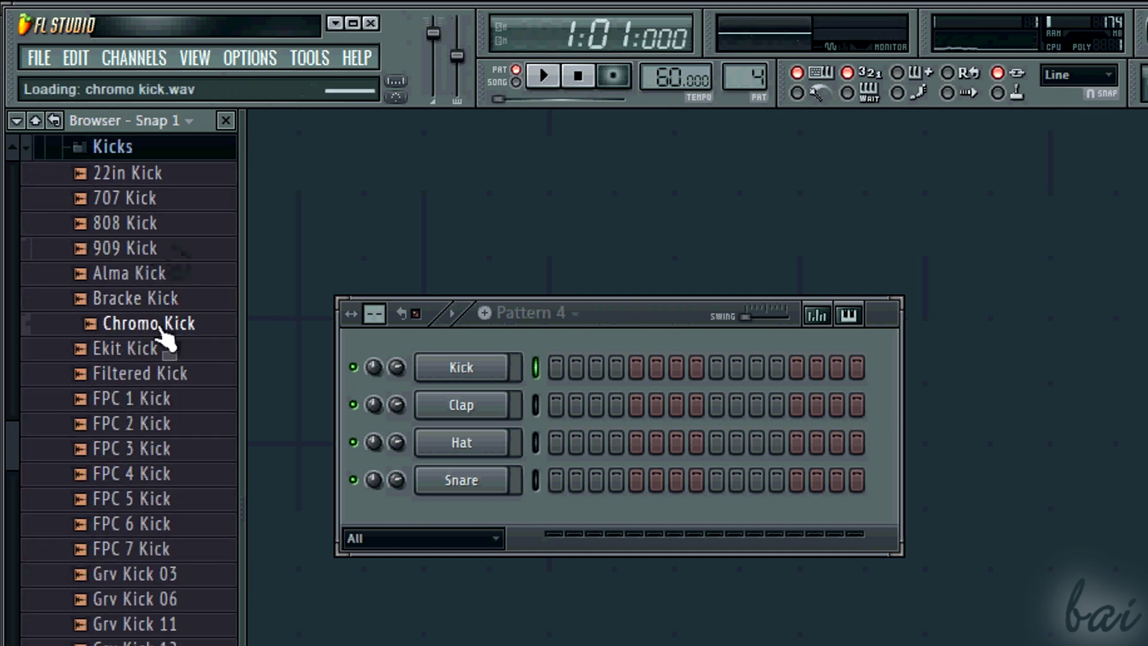
{"action": "left_click", "coordinate": [153, 401]}
{"action": "left_click", "coordinate": [142, 599]}
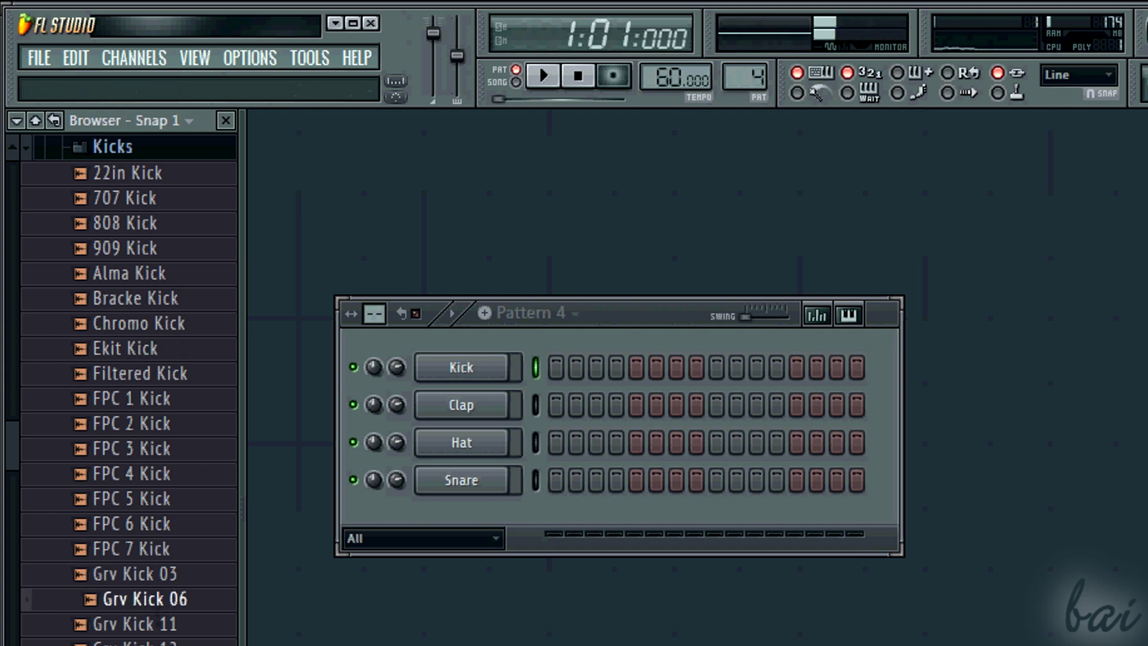
{"action": "scroll", "coordinate": [165, 601], "scroll_direction": "down", "scroll_amount": 6}
{"action": "left_click", "coordinate": [165, 600]}
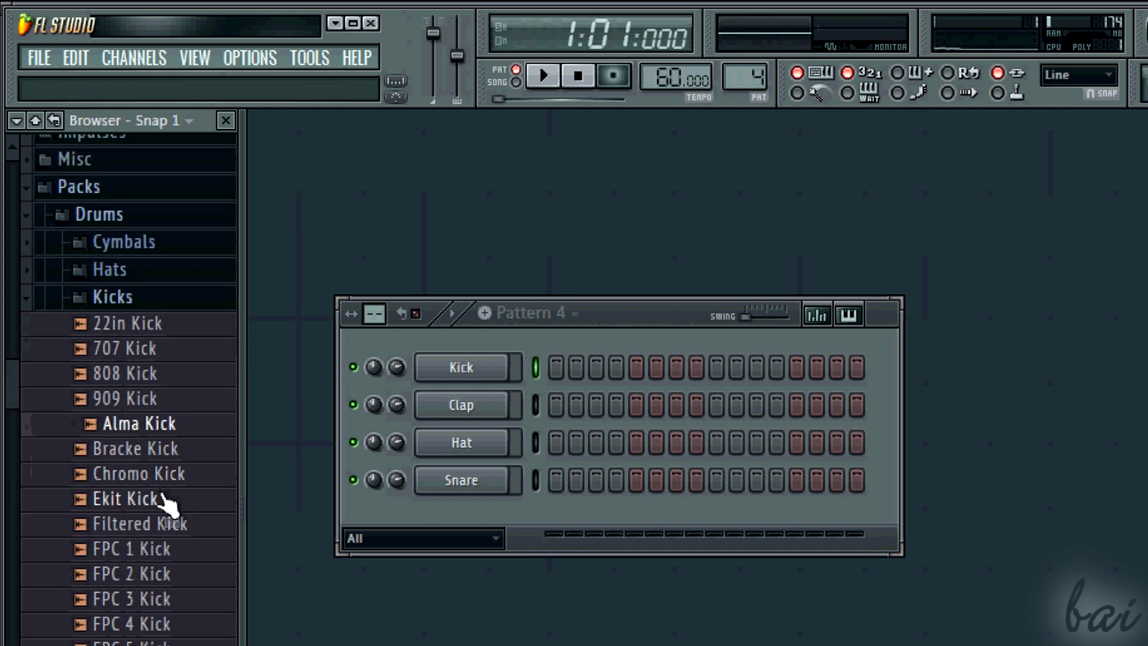
{"action": "left_click", "coordinate": [157, 502]}
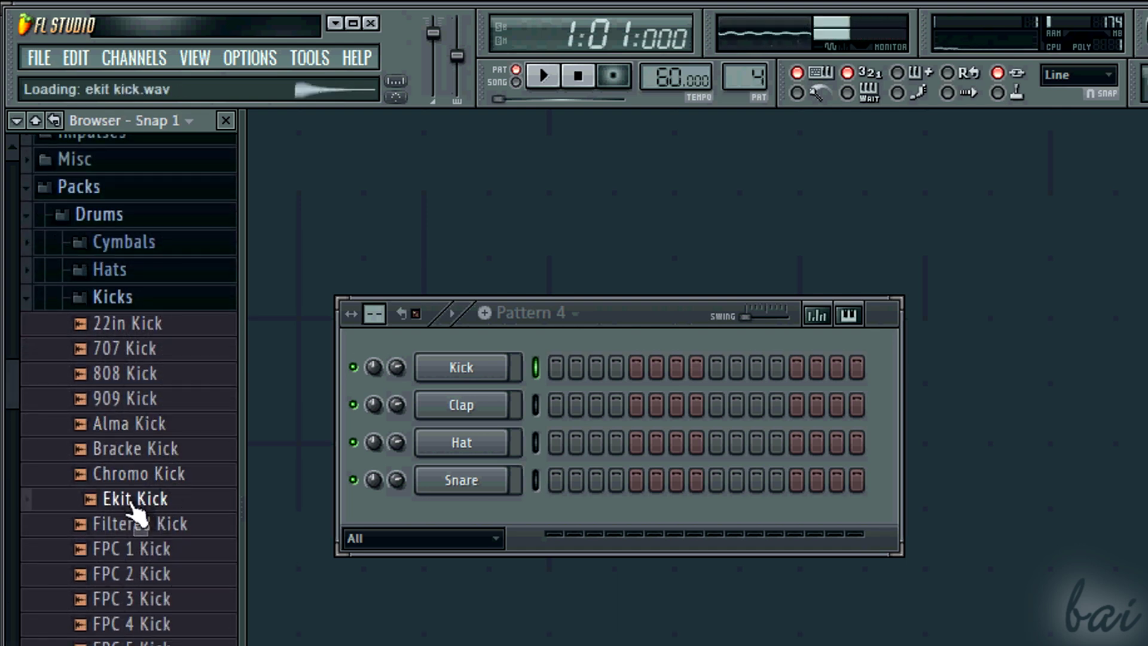
{"action": "left_click_drag", "start_coordinate": [123, 514], "coordinate": [455, 369]}
Step: Audition snares in the Snares folder and load 909 Snare into the Clap channel
{"action": "left_click", "coordinate": [141, 300]}
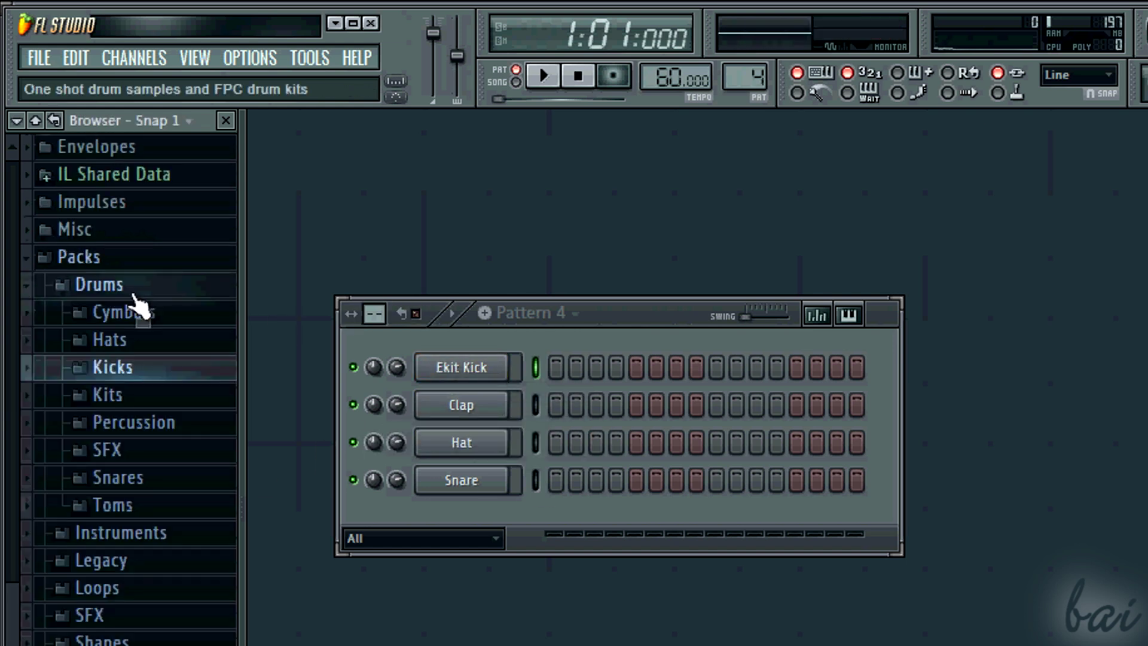
{"action": "left_click", "coordinate": [144, 481]}
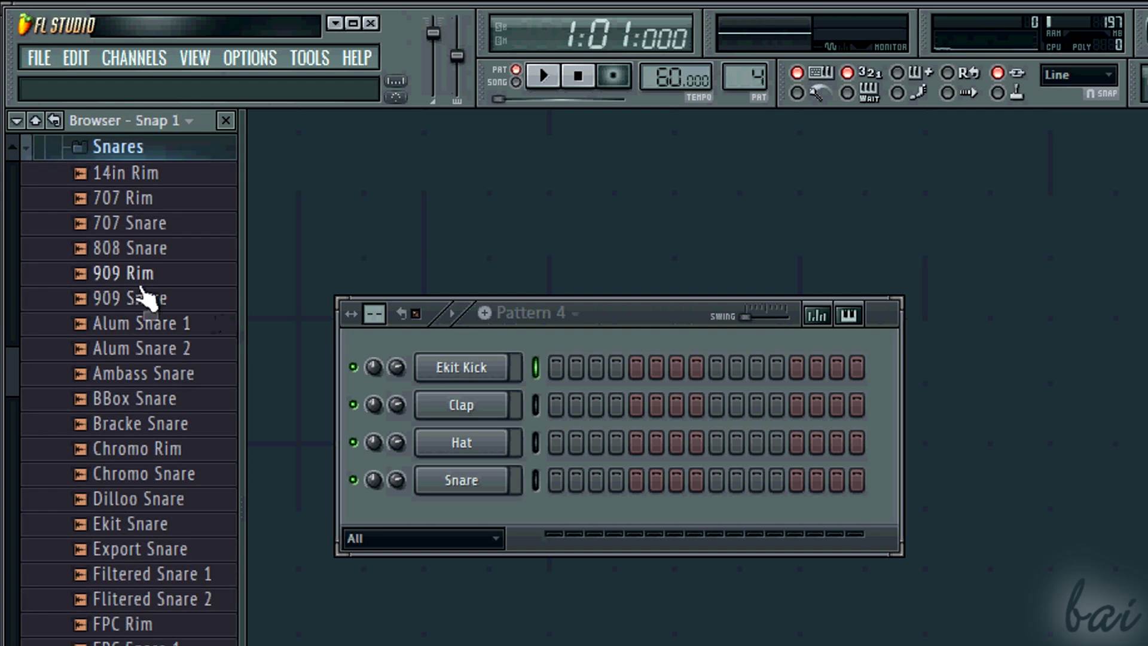
{"action": "left_click", "coordinate": [157, 499]}
{"action": "scroll", "coordinate": [157, 499], "scroll_direction": "up", "scroll_amount": 3}
{"action": "left_click", "coordinate": [142, 450]}
{"action": "left_click_drag", "start_coordinate": [142, 452], "coordinate": [464, 414]}
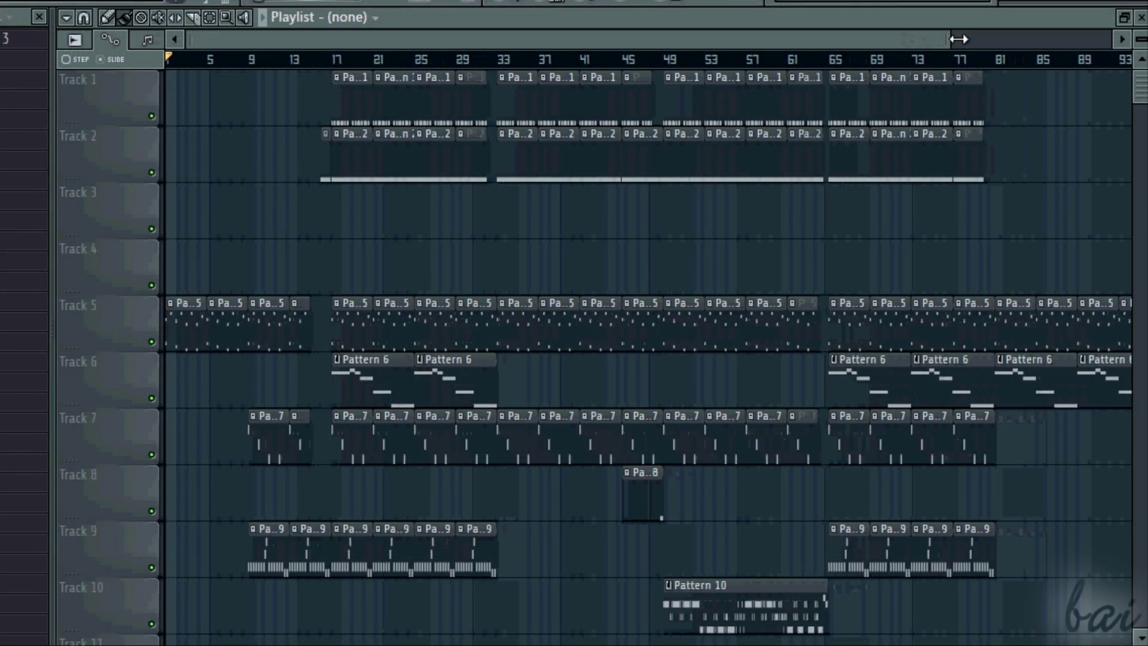
{"action": "left_click_drag", "start_coordinate": [956, 37], "coordinate": [986, 39]}
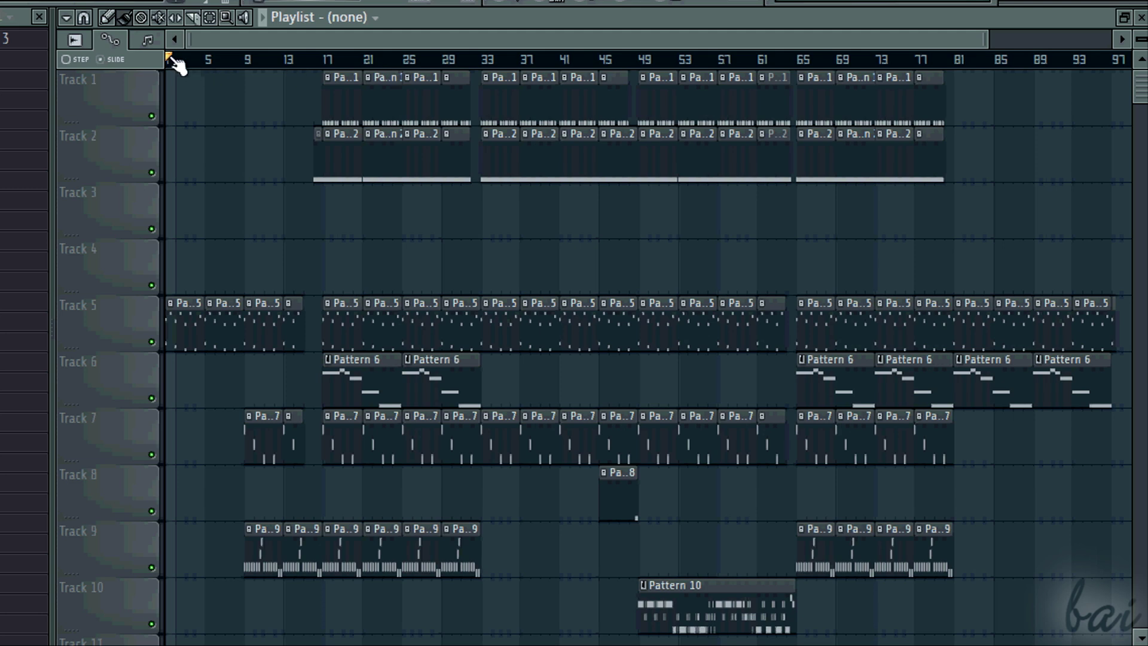
Step: Play the song in the Playlist from bar 1
{"action": "key", "text": "space"}
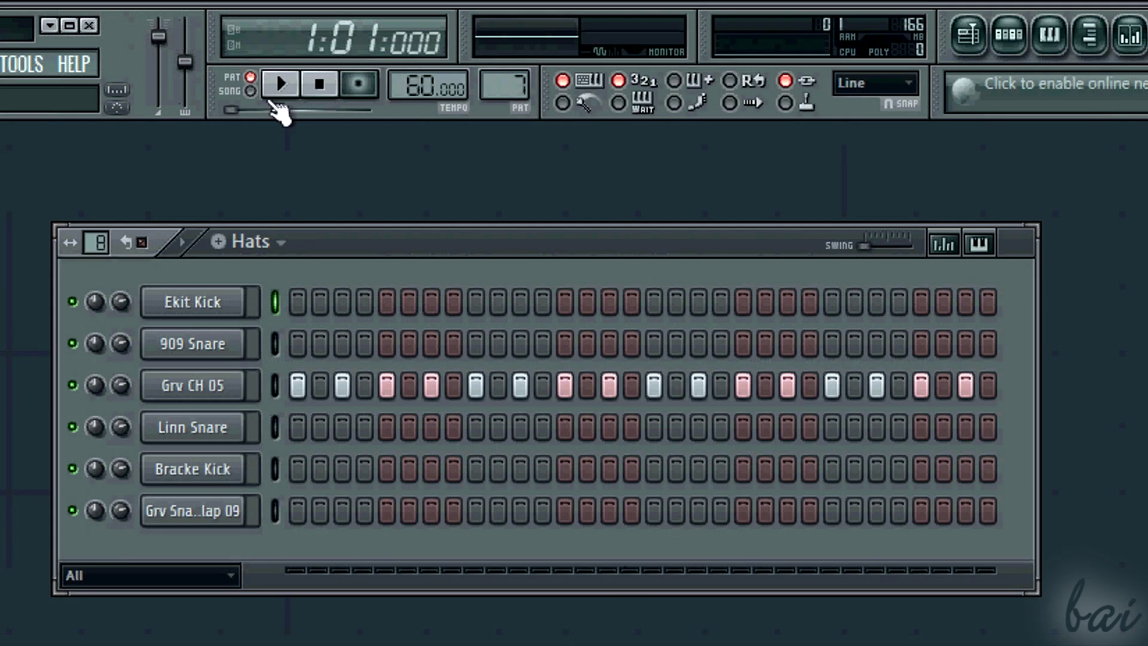
Step: Cycle the pattern selector through Basic Beat, Verse, Chorus and Hats, ending on Hats
{"action": "scroll", "coordinate": [263, 256], "scroll_direction": "down", "scroll_amount": 2}
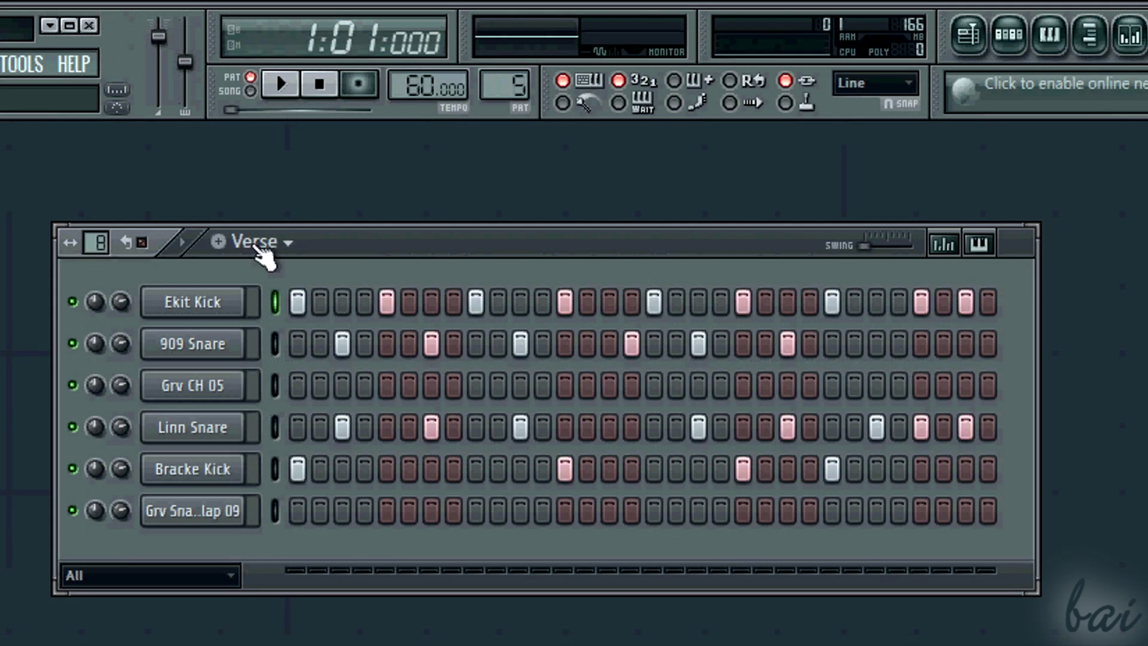
{"action": "scroll", "coordinate": [263, 256], "scroll_direction": "down", "scroll_amount": 1}
{"action": "scroll", "coordinate": [263, 256], "scroll_direction": "up", "scroll_amount": 3}
{"action": "scroll", "coordinate": [263, 255], "scroll_direction": "down", "scroll_amount": 1}
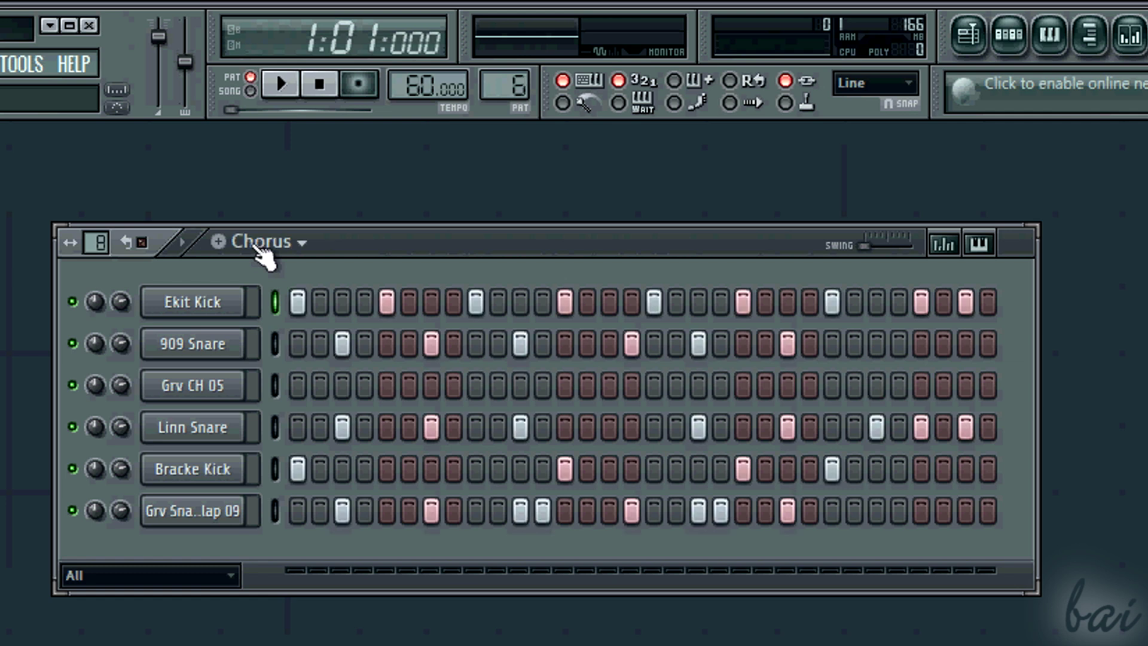
{"action": "scroll", "coordinate": [263, 256], "scroll_direction": "down", "scroll_amount": 2}
{"action": "scroll", "coordinate": [263, 256], "scroll_direction": "up", "scroll_amount": 2}
{"action": "scroll", "coordinate": [263, 255], "scroll_direction": "up", "scroll_amount": 1}
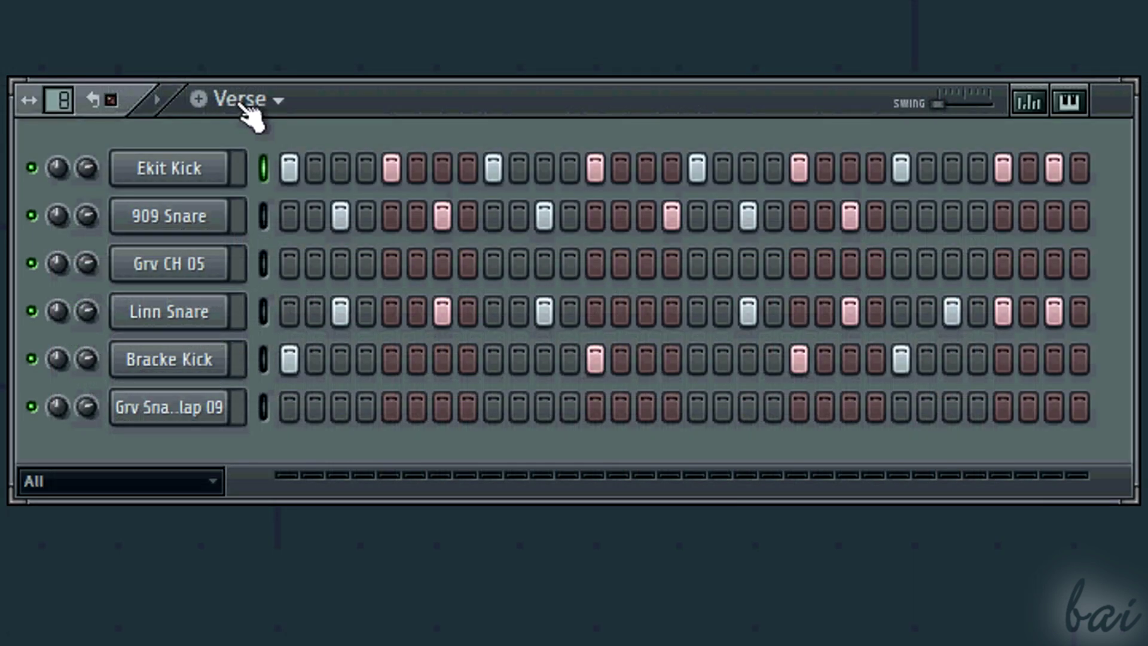
{"action": "scroll", "coordinate": [250, 114], "scroll_direction": "down", "scroll_amount": 1}
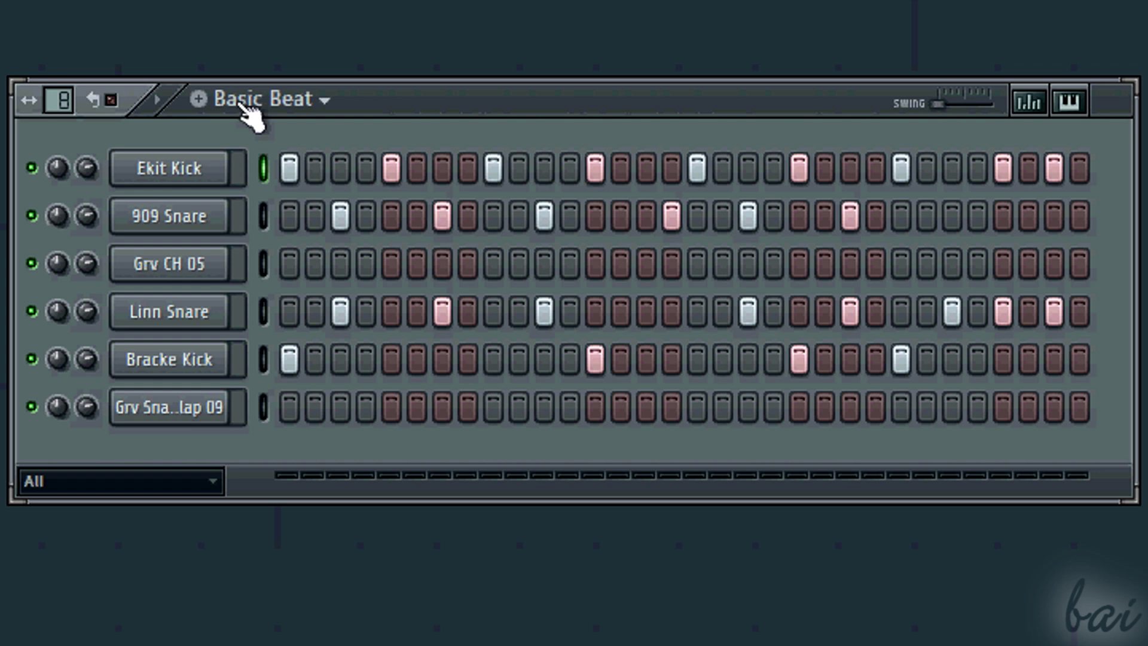
{"action": "scroll", "coordinate": [242, 106], "scroll_direction": "down", "scroll_amount": 2}
{"action": "scroll", "coordinate": [250, 114], "scroll_direction": "down", "scroll_amount": 1}
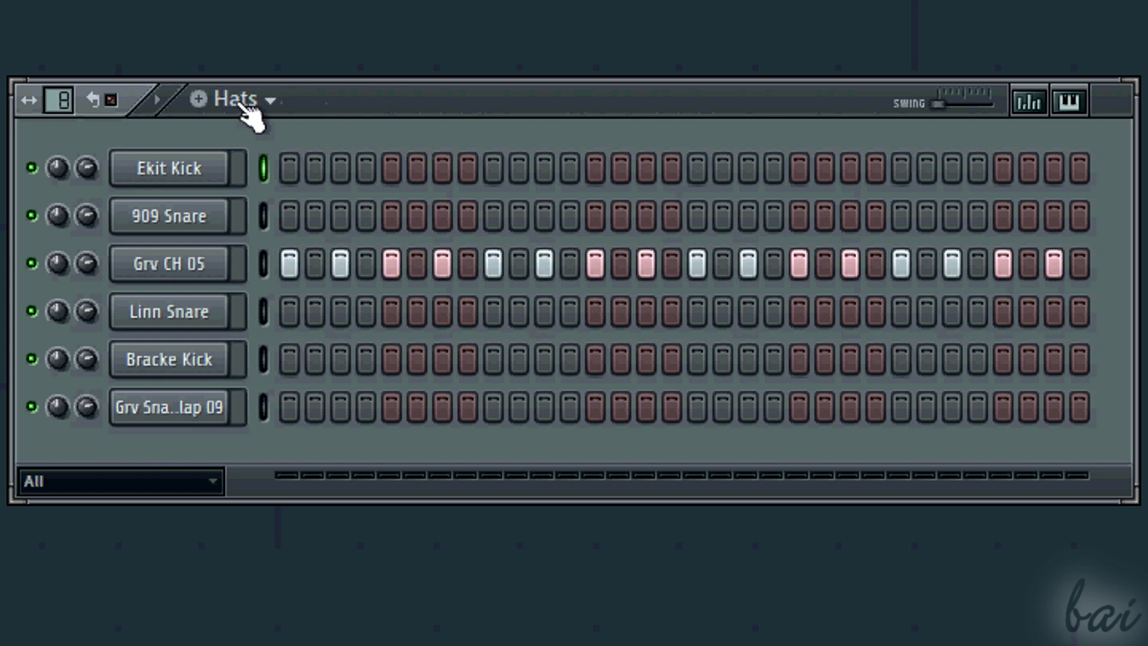
{"action": "scroll", "coordinate": [244, 106], "scroll_direction": "up", "scroll_amount": 3}
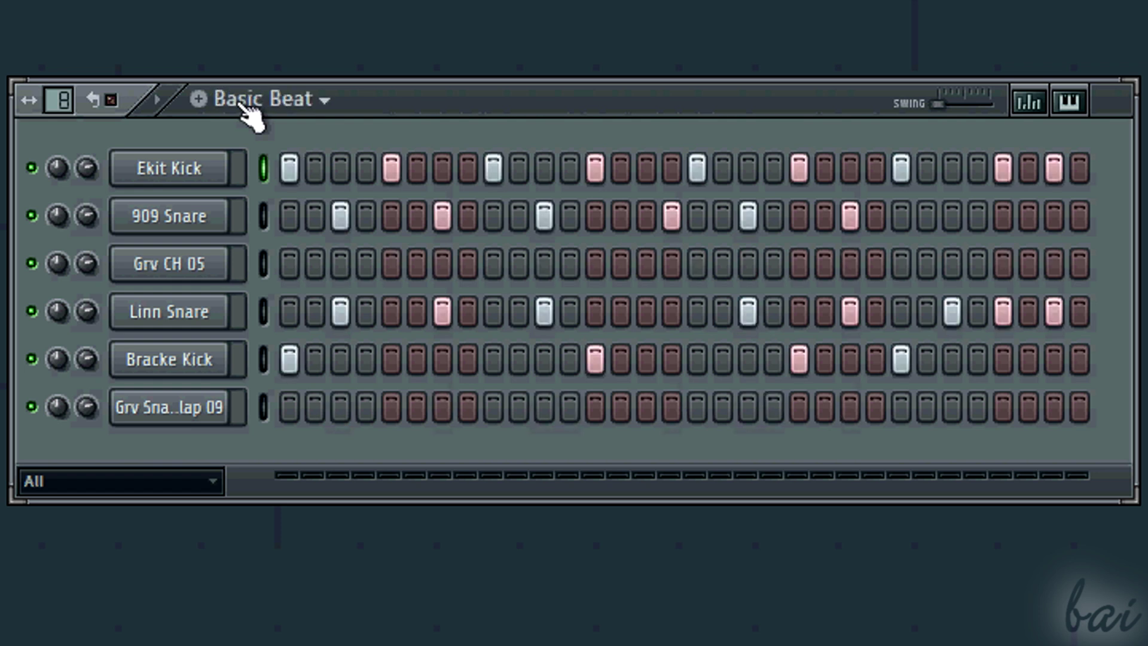
{"action": "scroll", "coordinate": [242, 106], "scroll_direction": "down", "scroll_amount": 2}
{"action": "scroll", "coordinate": [252, 115], "scroll_direction": "down", "scroll_amount": 1}
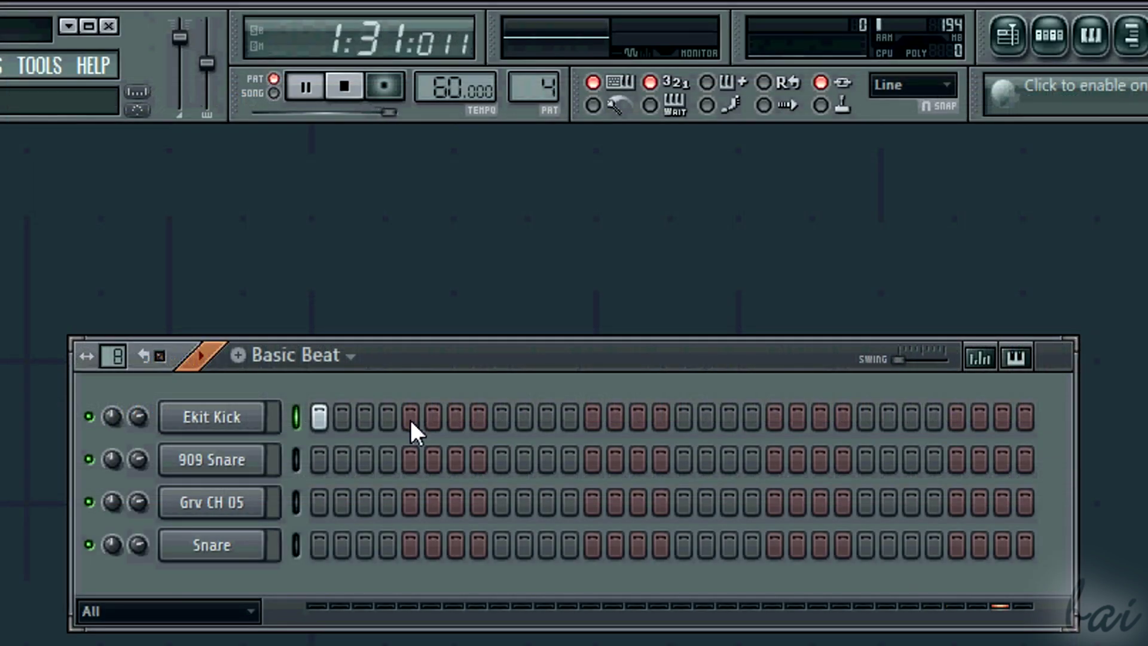
Step: Add Ekit Kick hits on steps 5, 9, 17 and 29 of Basic Beat
{"action": "left_click", "coordinate": [410, 419]}
{"action": "left_click", "coordinate": [501, 418]}
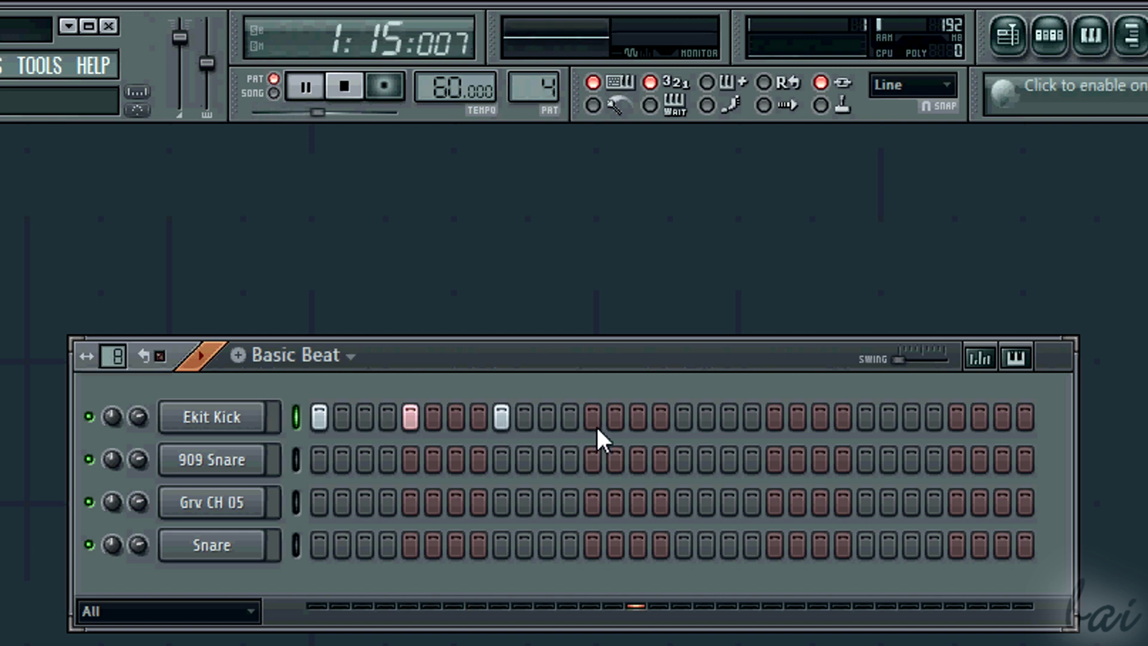
{"action": "left_click", "coordinate": [686, 418]}
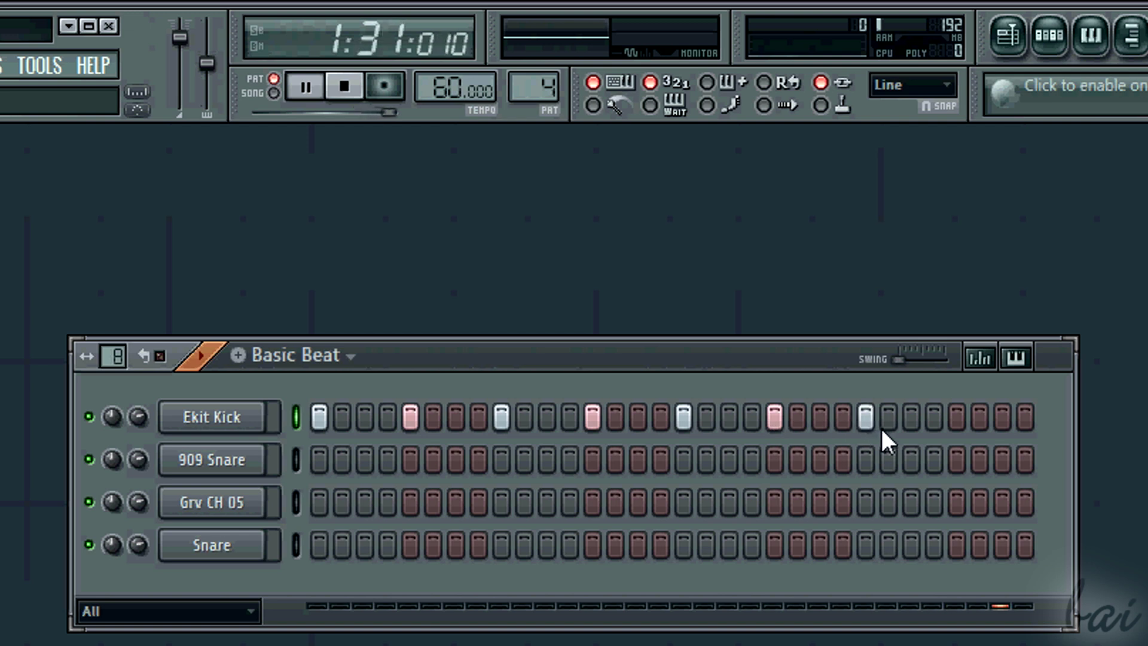
{"action": "left_click", "coordinate": [951, 423]}
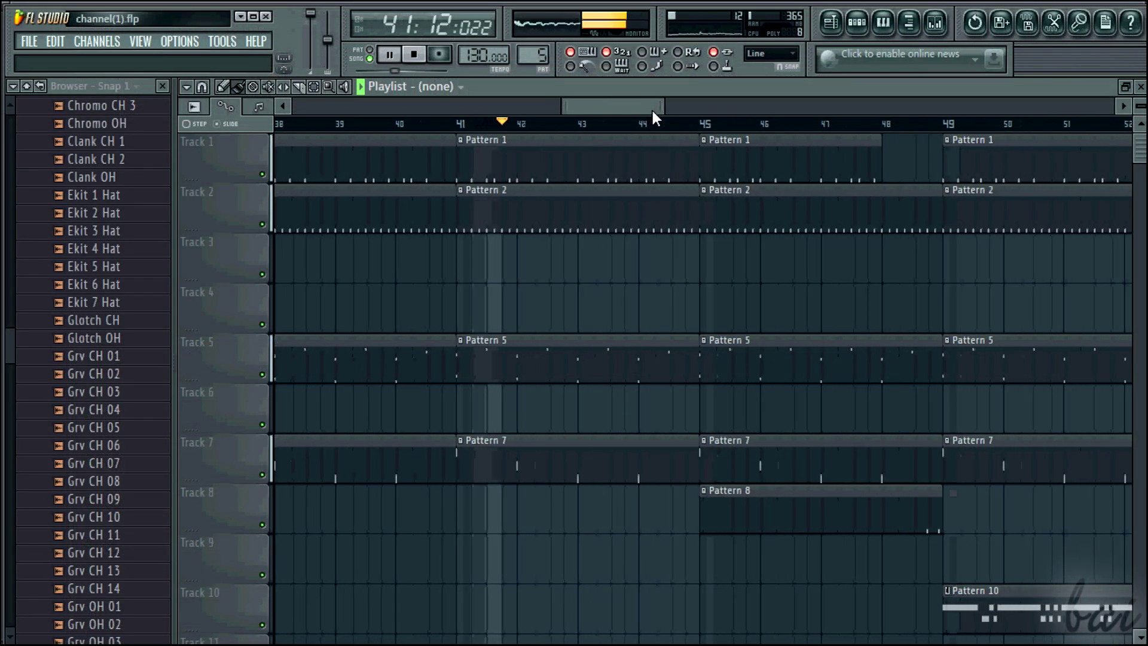
{"action": "left_click_drag", "start_coordinate": [651, 110], "coordinate": [665, 109]}
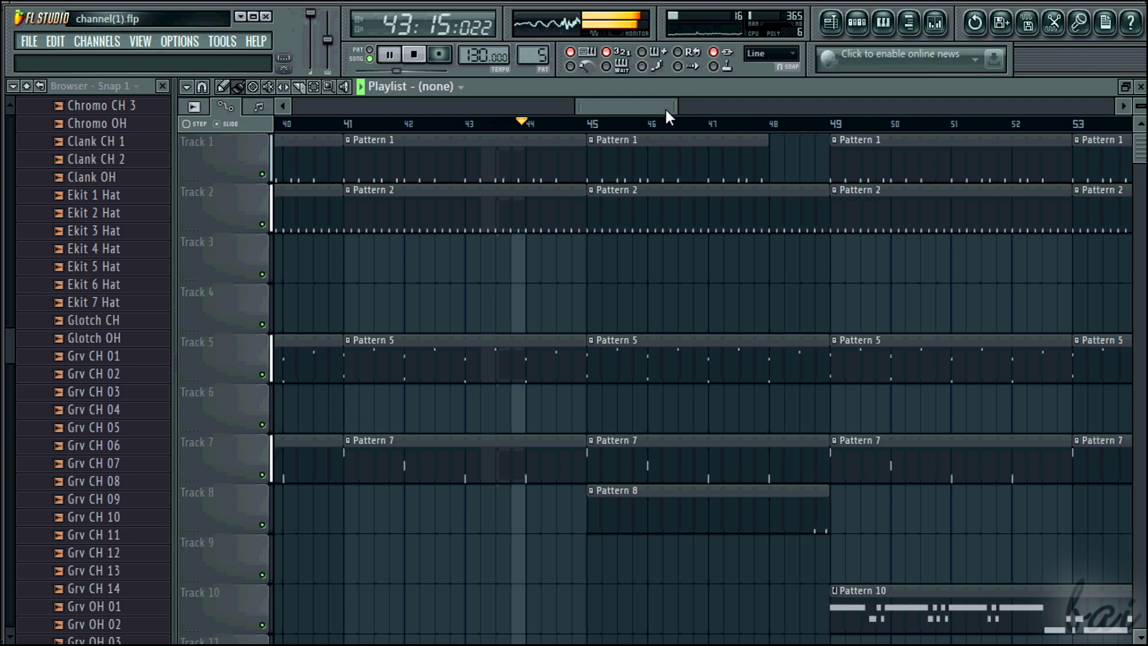
{"action": "left_click_drag", "start_coordinate": [666, 109], "coordinate": [710, 110]}
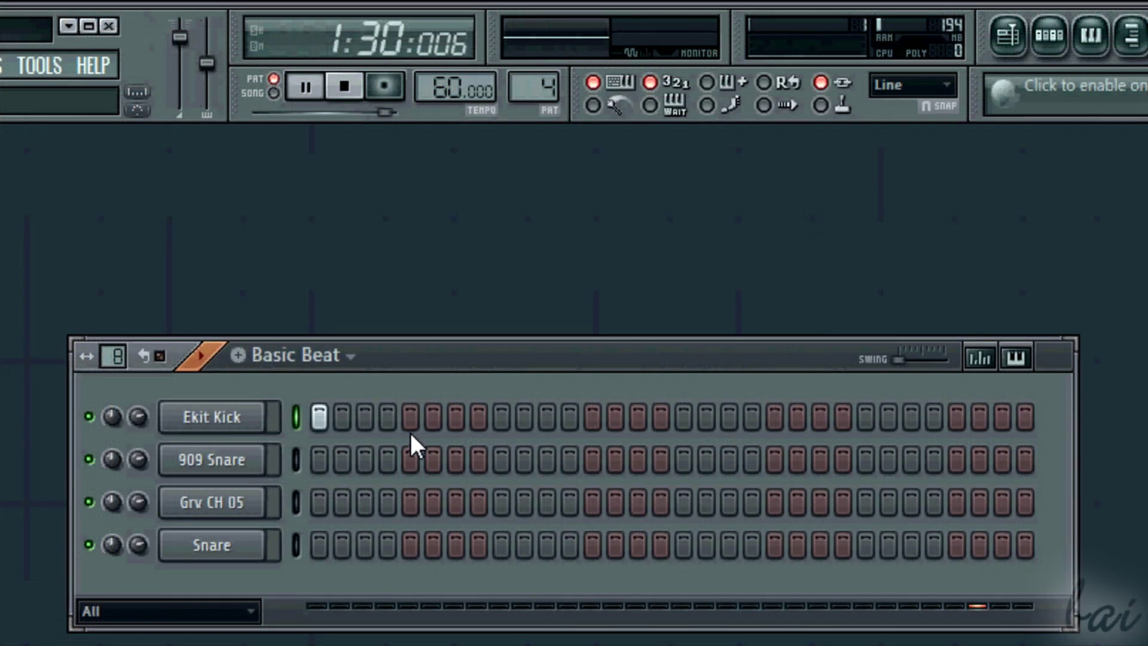
Step: Add Ekit Kick hits on steps 5, 9 and 13 during playback
{"action": "left_click", "coordinate": [410, 418]}
{"action": "left_click", "coordinate": [502, 418]}
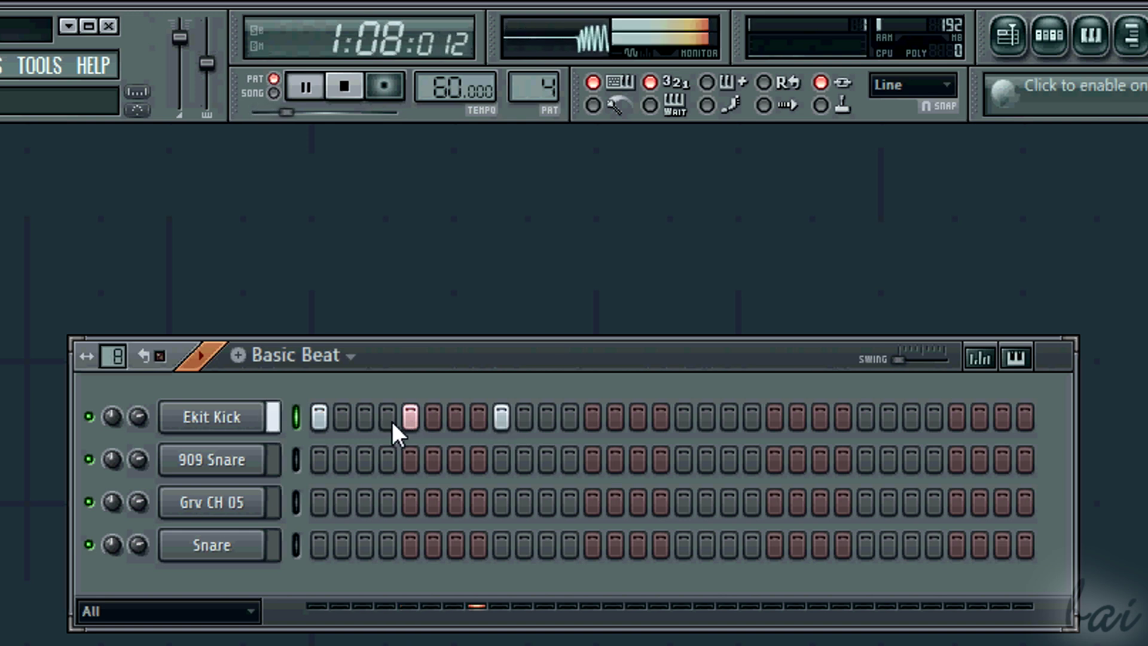
{"action": "left_click", "coordinate": [593, 418]}
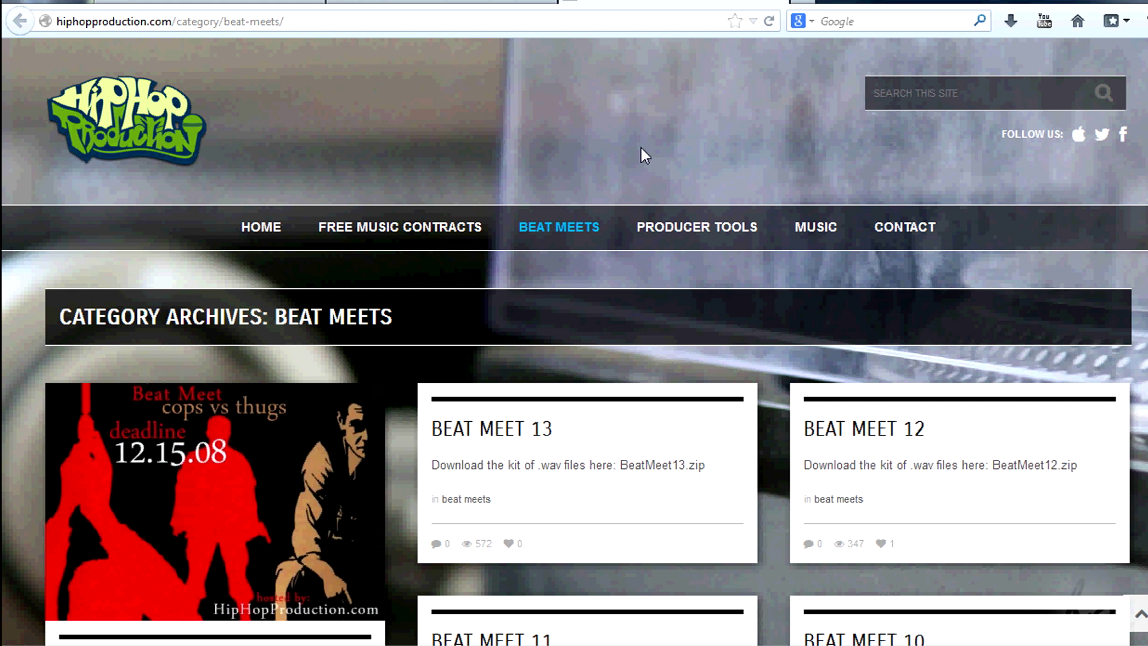
{"action": "scroll", "coordinate": [650, 159], "scroll_direction": "down", "scroll_amount": 5}
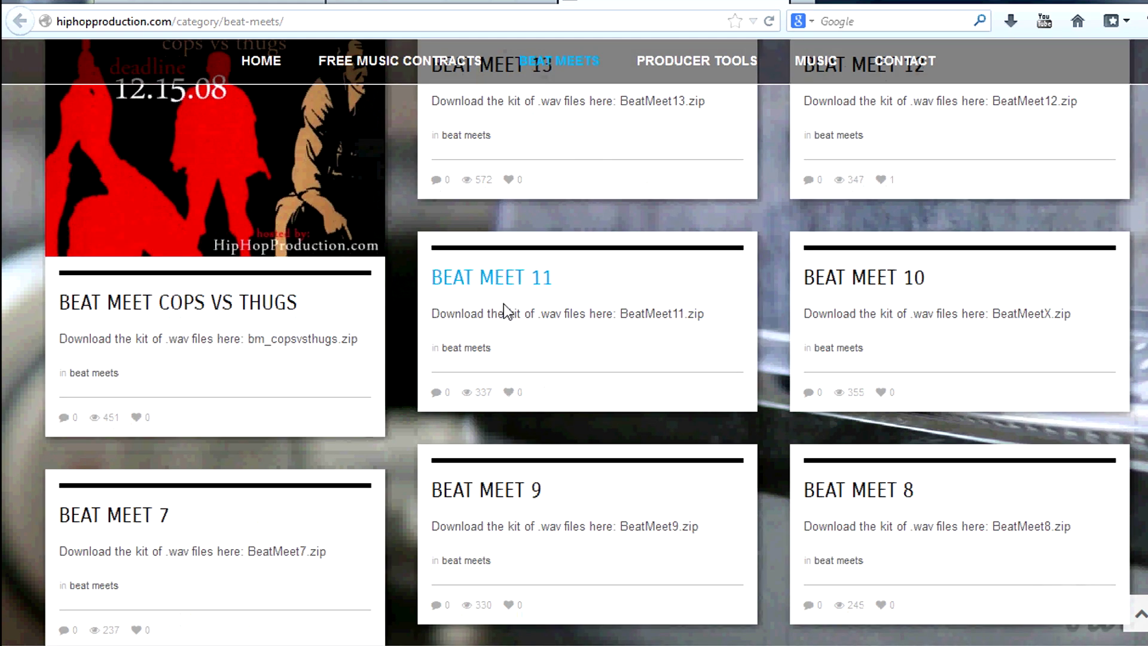
{"action": "scroll", "coordinate": [874, 311], "scroll_direction": "down", "scroll_amount": 3}
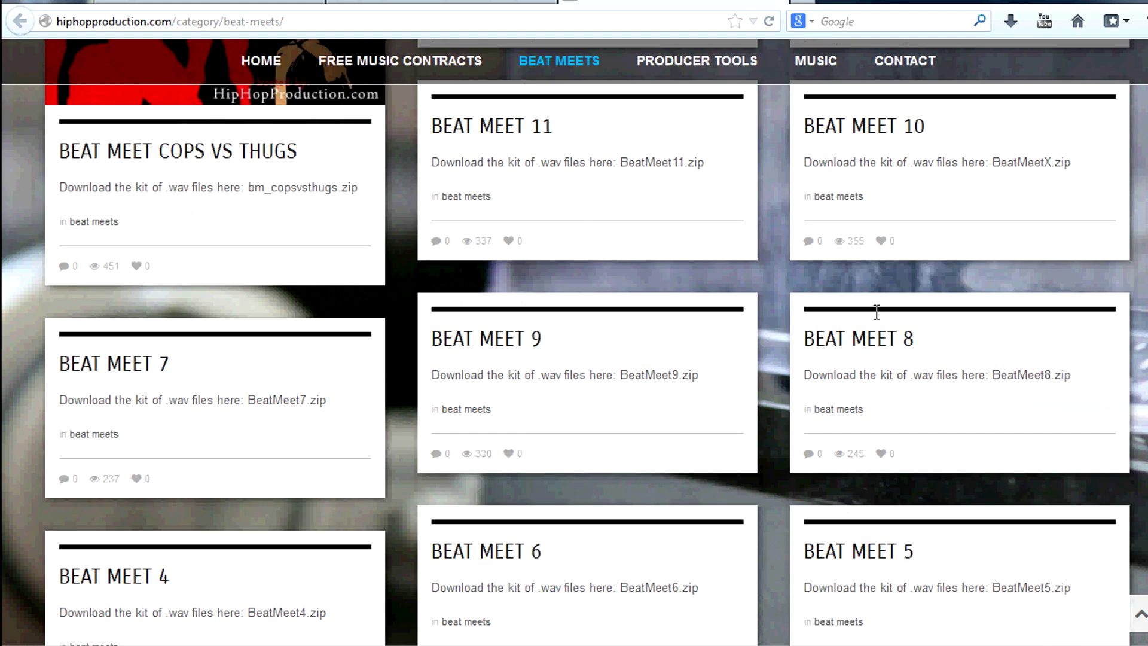
{"action": "scroll", "coordinate": [529, 395], "scroll_direction": "down", "scroll_amount": 2}
{"action": "scroll", "coordinate": [680, 493], "scroll_direction": "down", "scroll_amount": 2}
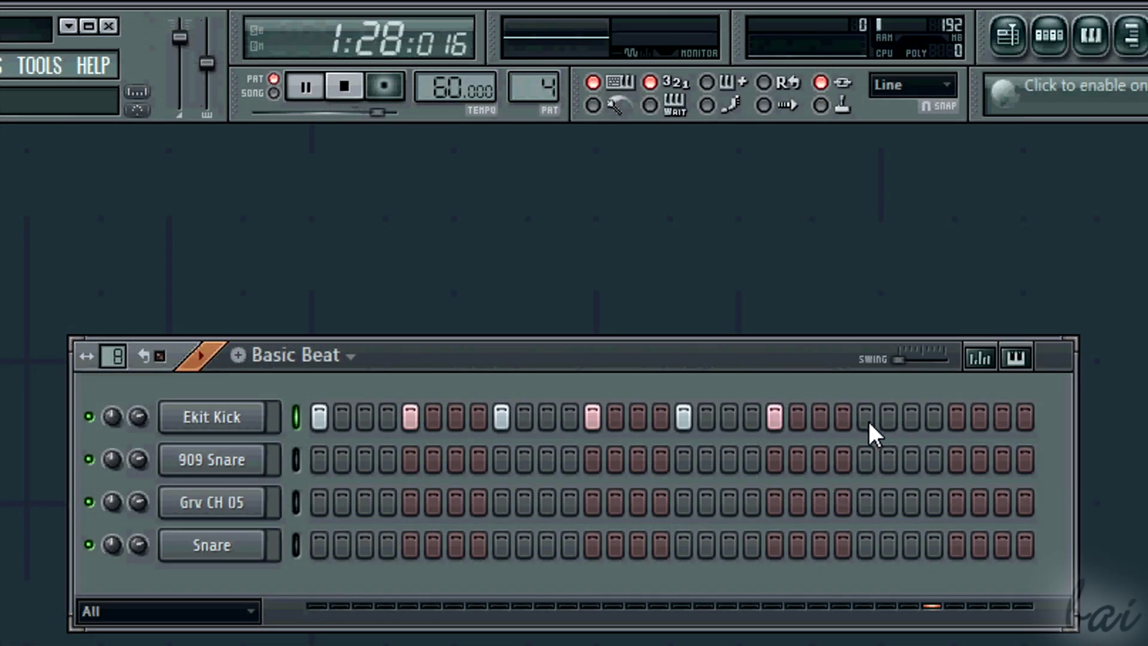
Step: Add Ekit Kick hits on steps 25, 29 and 31, keeping step 31 on
{"action": "left_click", "coordinate": [867, 419]}
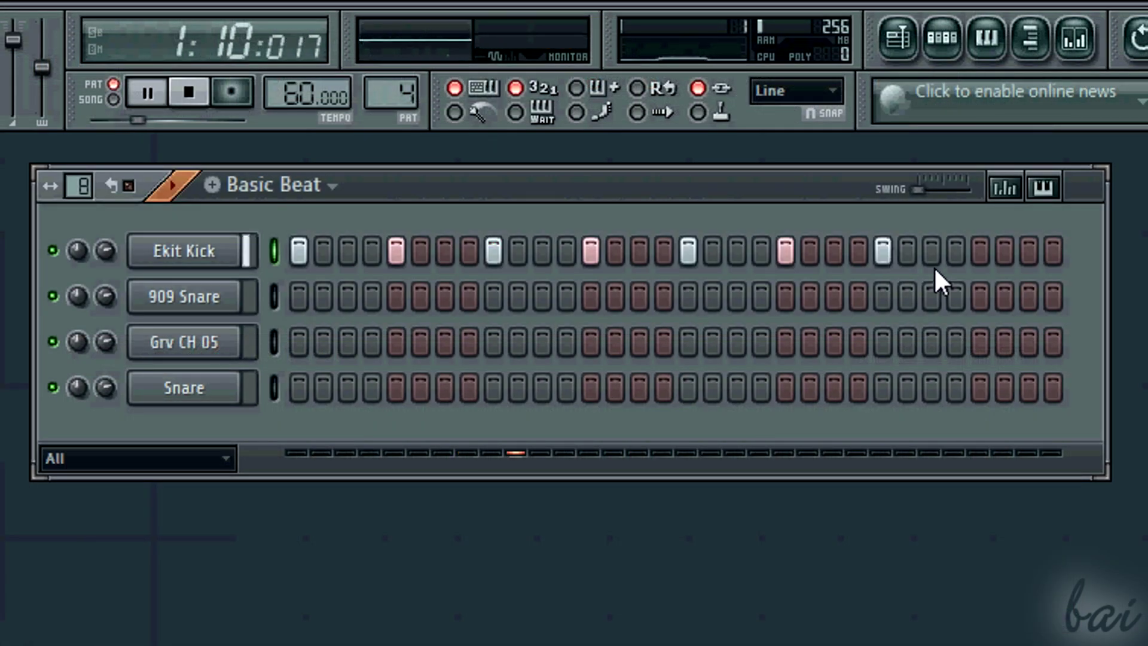
{"action": "left_click", "coordinate": [980, 253]}
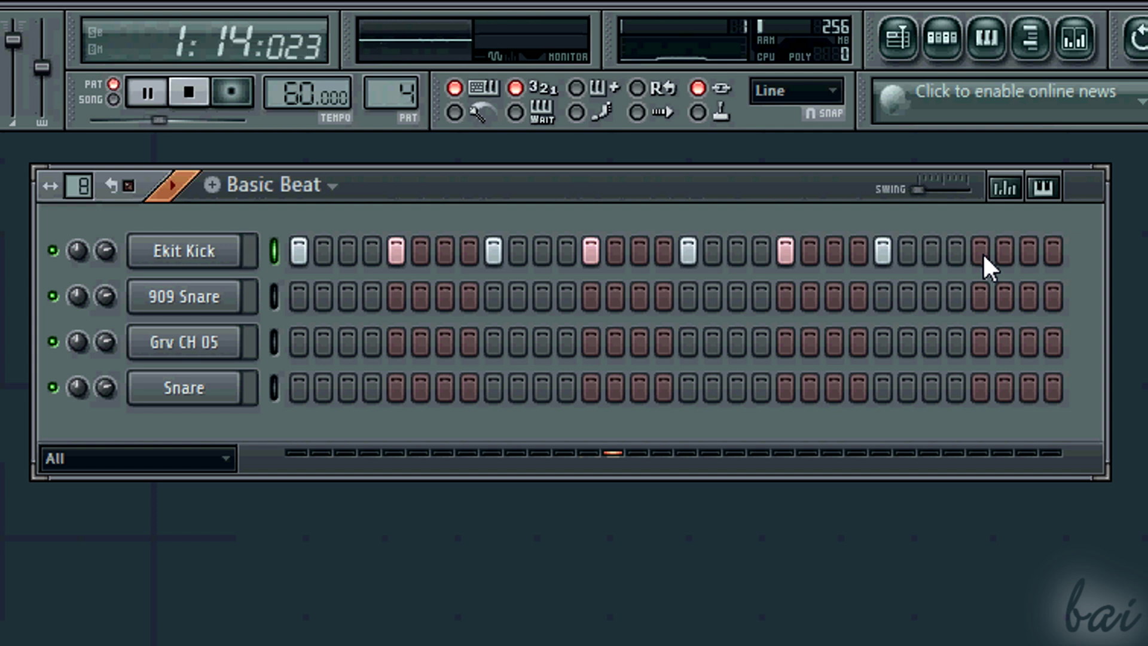
{"action": "left_click", "coordinate": [1028, 257]}
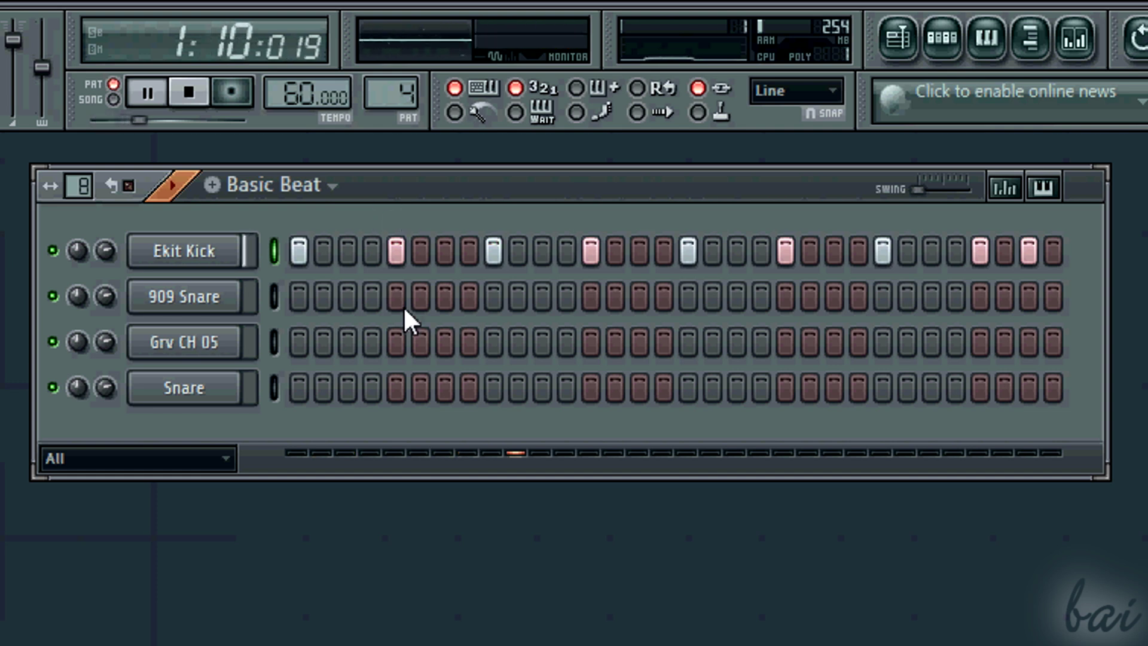
{"action": "left_click", "coordinate": [1028, 253]}
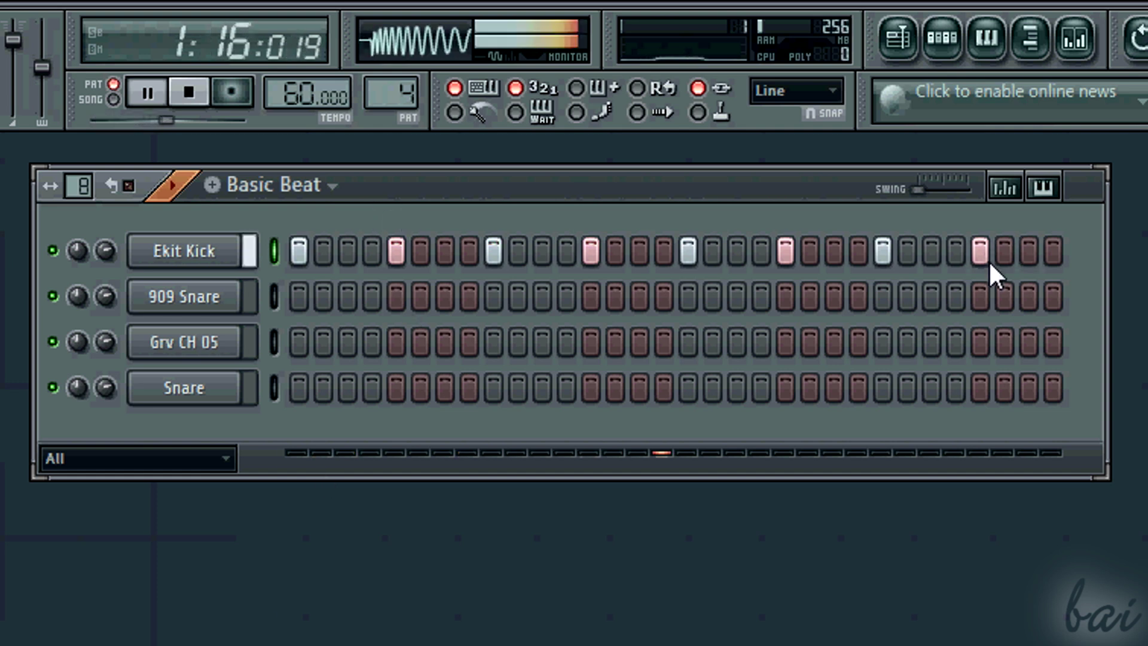
{"action": "left_click", "coordinate": [1028, 252]}
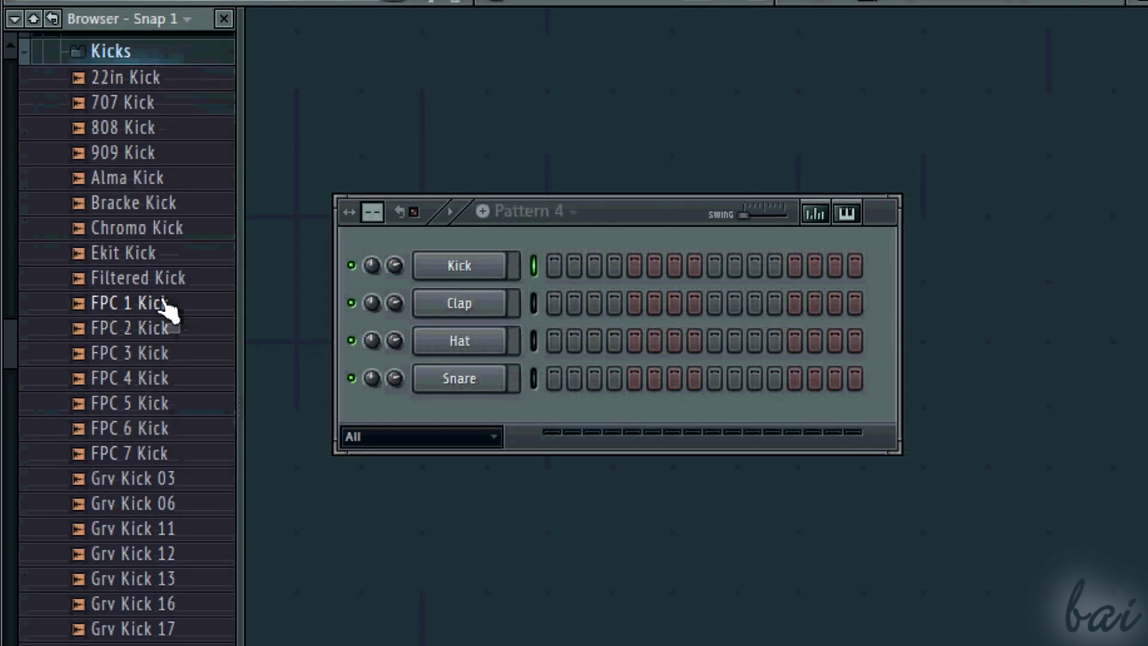
Step: Browse the Kicks sample folder, previewing the 909 Kick sample
{"action": "scroll", "coordinate": [169, 307], "scroll_direction": "down", "scroll_amount": 1}
{"action": "left_click", "coordinate": [159, 141]}
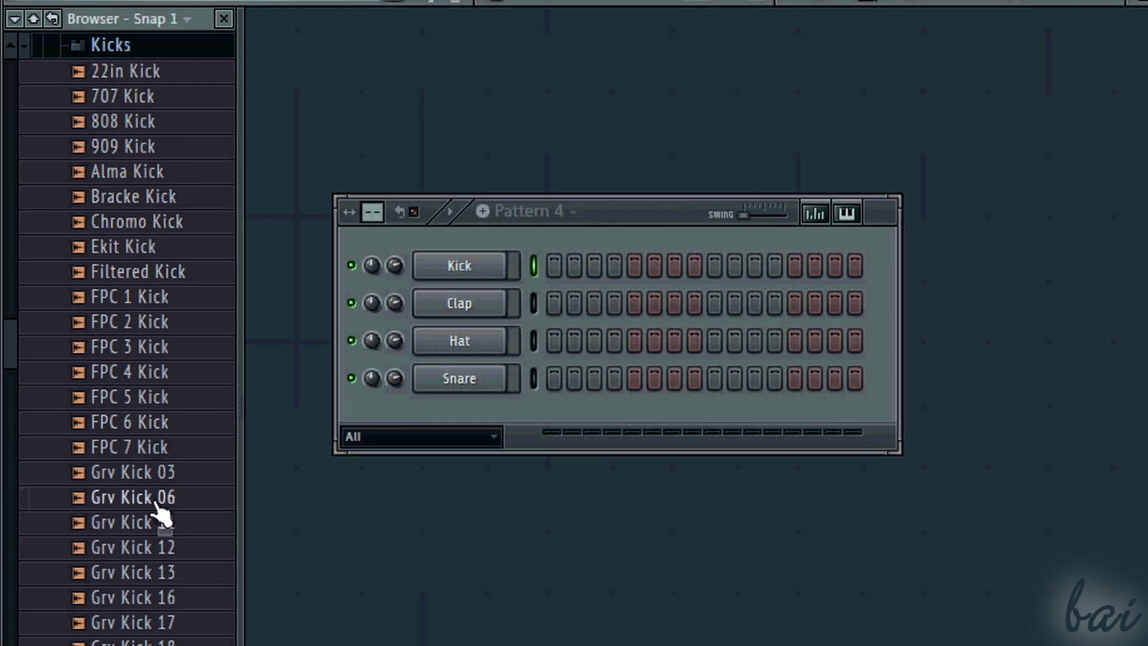
{"action": "scroll", "coordinate": [163, 512], "scroll_direction": "down", "scroll_amount": 6}
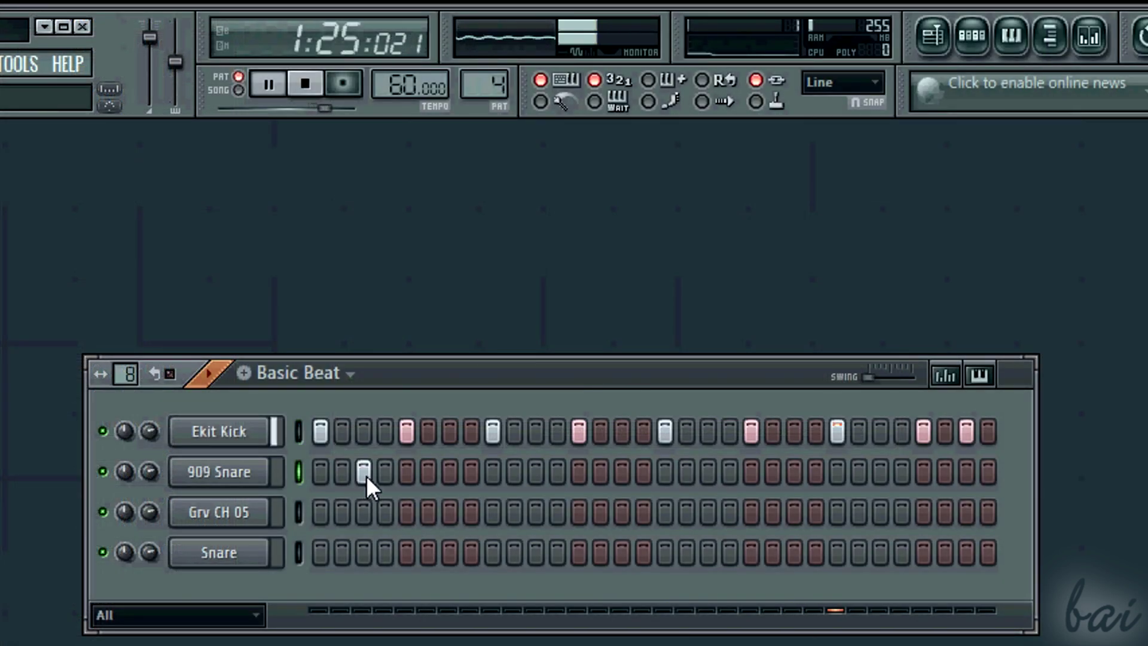
Step: Add 909 Snare hits on steps 7, 11, 16, 19 and 23 of Basic Beat
{"action": "left_click", "coordinate": [450, 472]}
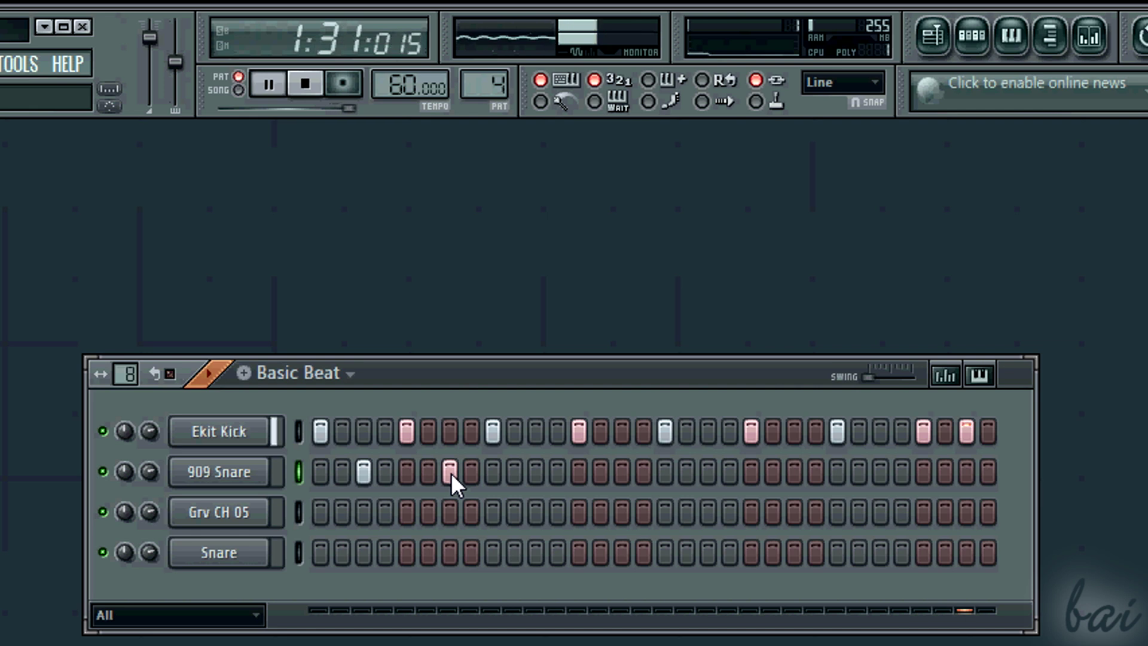
{"action": "left_click", "coordinate": [537, 473]}
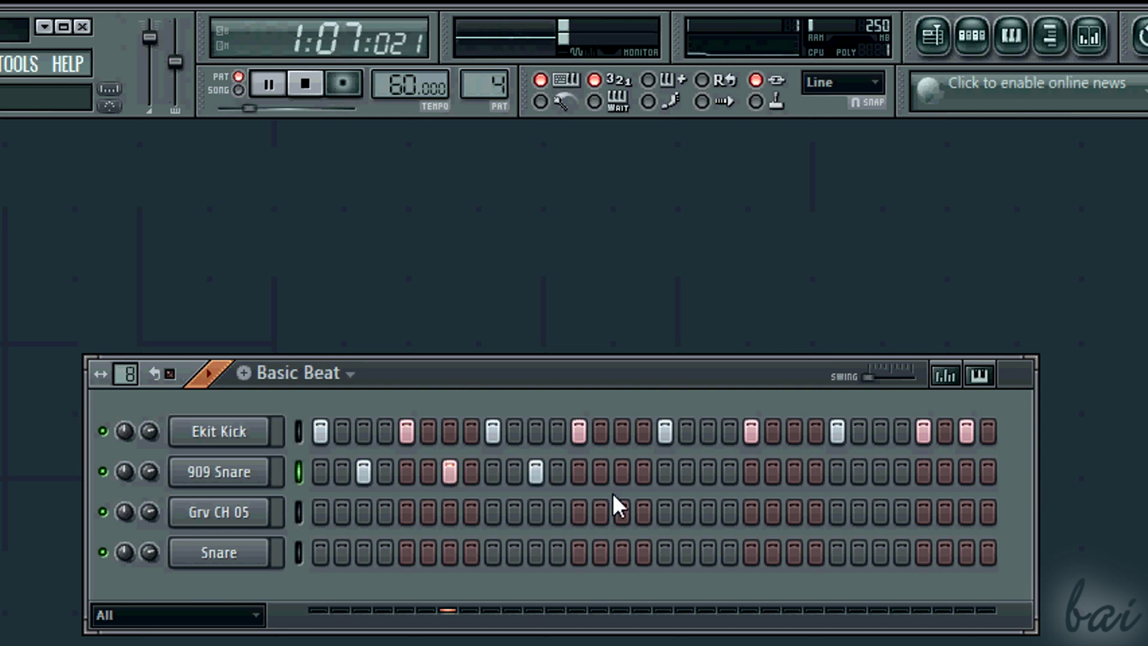
{"action": "left_click", "coordinate": [645, 472]}
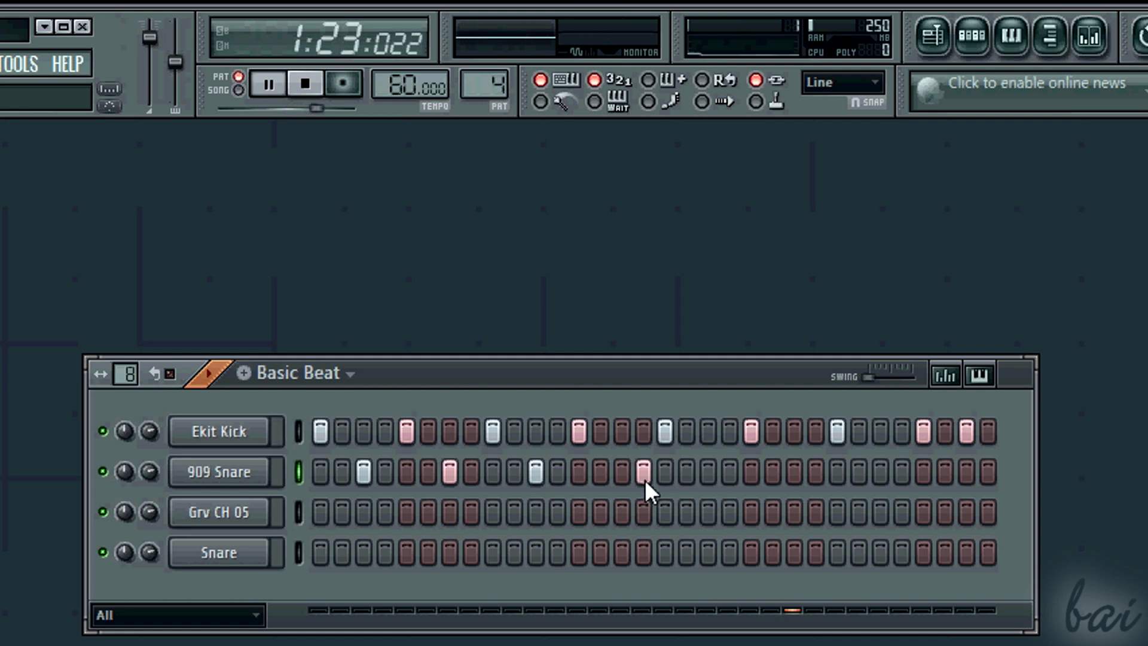
{"action": "left_click", "coordinate": [709, 474]}
{"action": "left_click", "coordinate": [795, 473]}
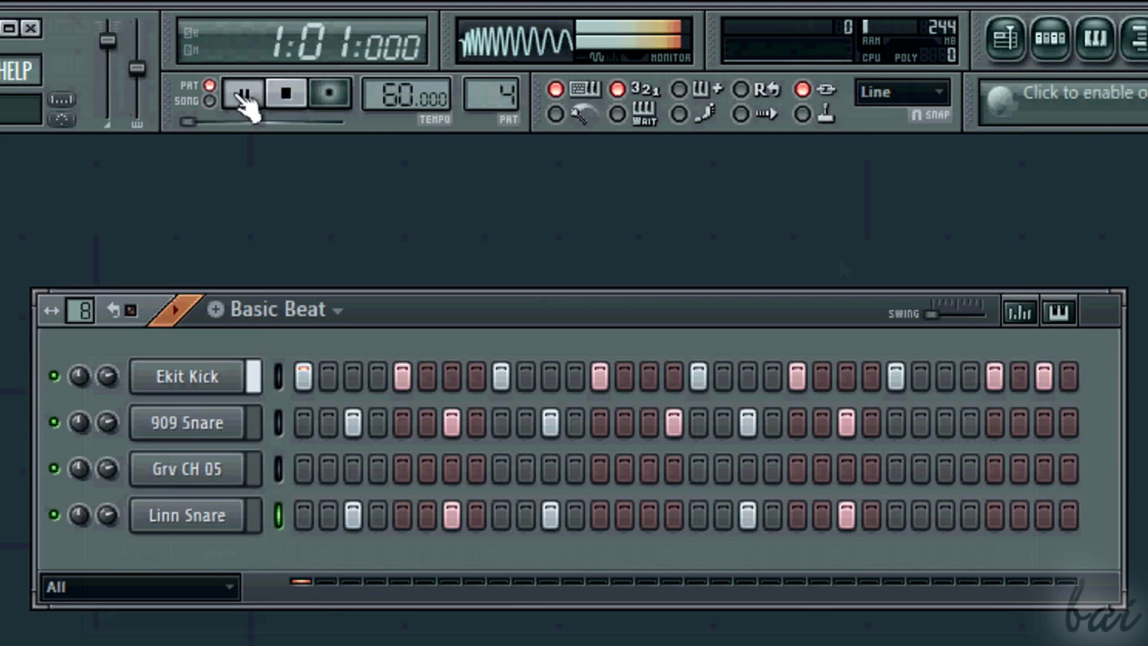
Step: Play the pattern, add three Linn Snare hits near the bar's end and a Bracke Kick hit
{"action": "left_click", "coordinate": [242, 97]}
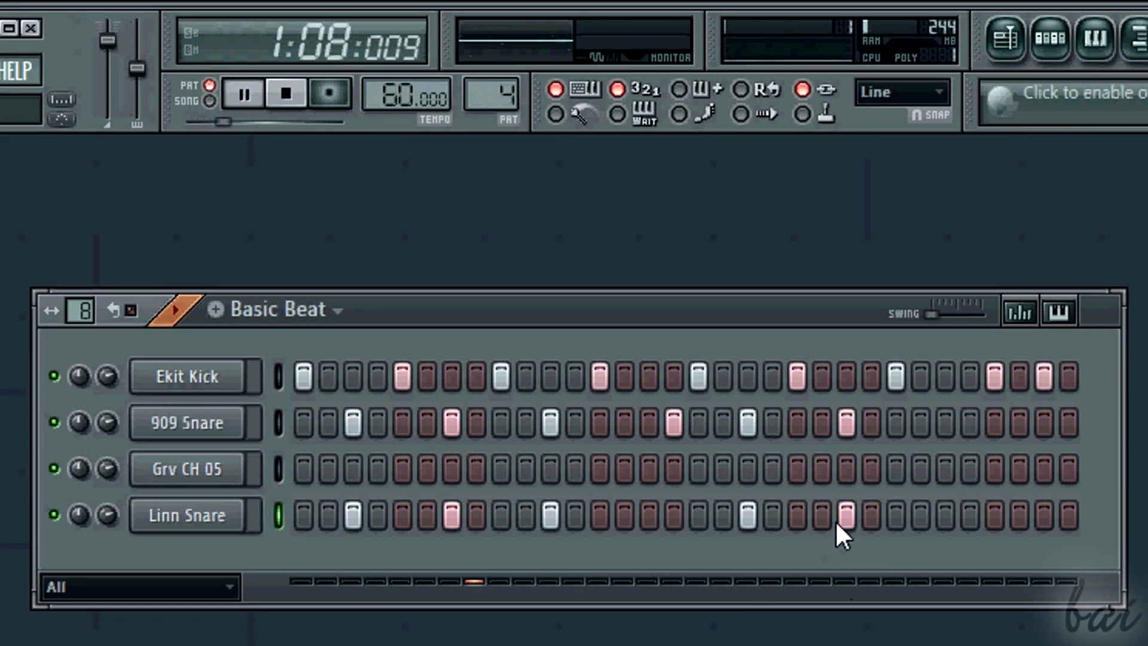
{"action": "left_click", "coordinate": [946, 517]}
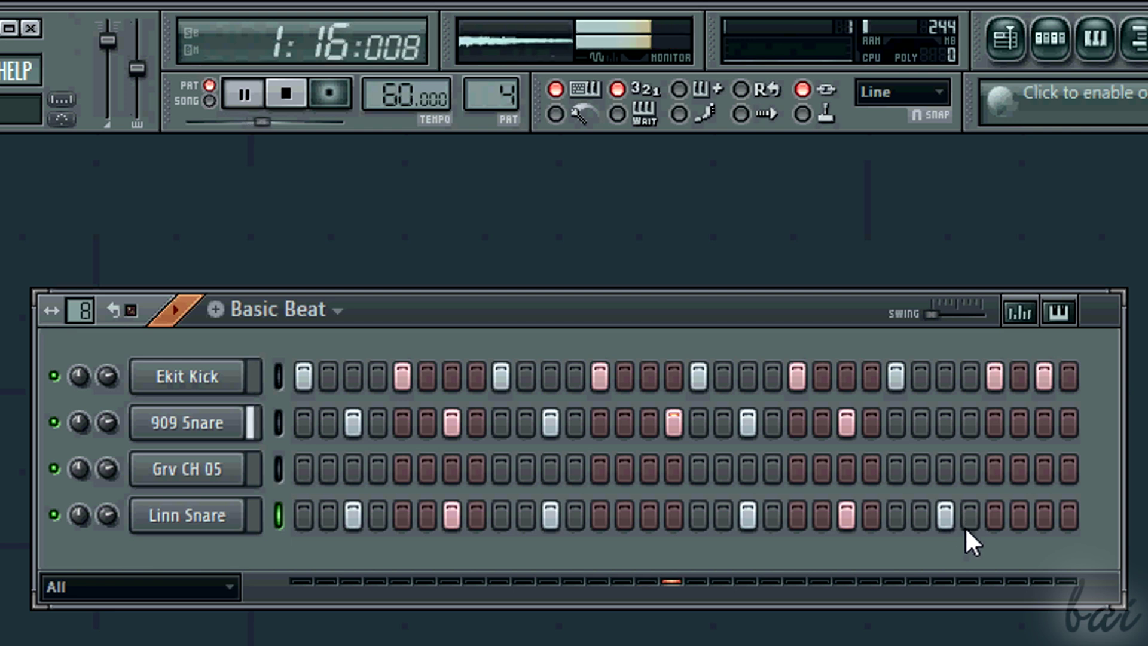
{"action": "left_click", "coordinate": [994, 515]}
{"action": "left_click", "coordinate": [1044, 516]}
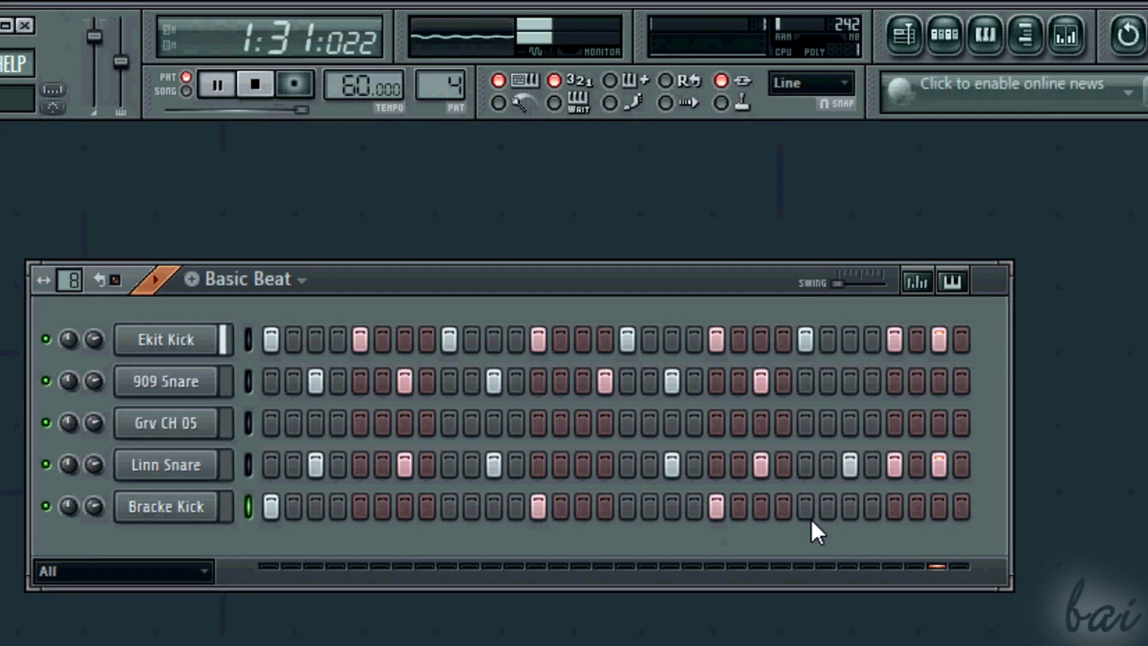
{"action": "left_click", "coordinate": [809, 514]}
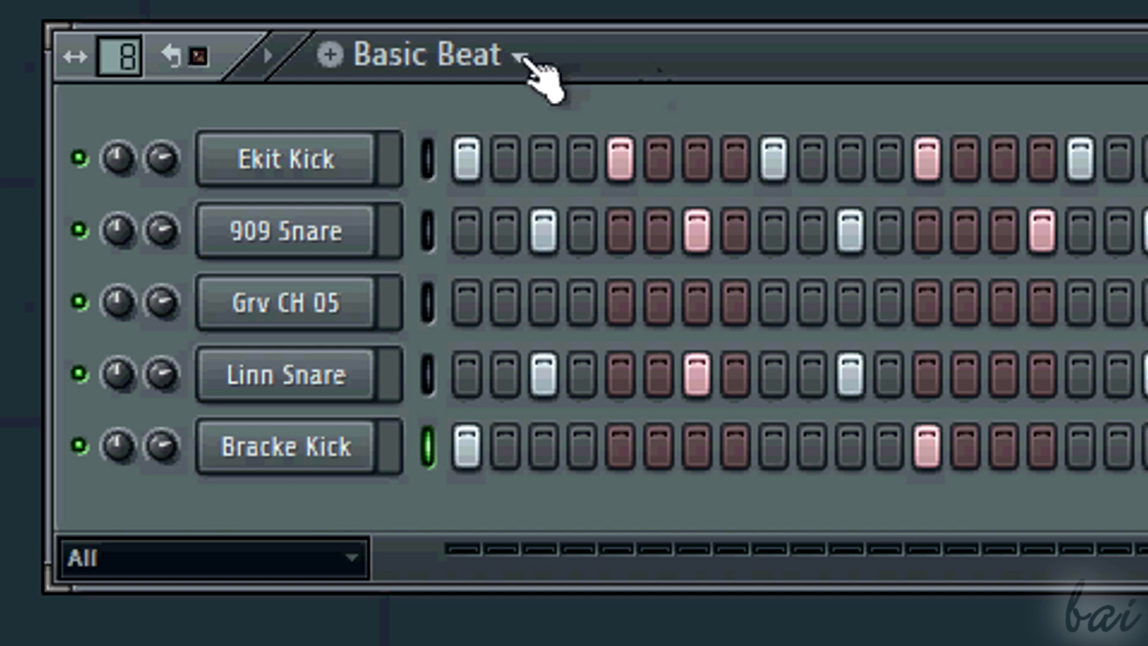
Step: Clone Basic Beat, rename the copy 'Verse', and add a Bracke Kick hit
{"action": "left_click", "coordinate": [520, 57]}
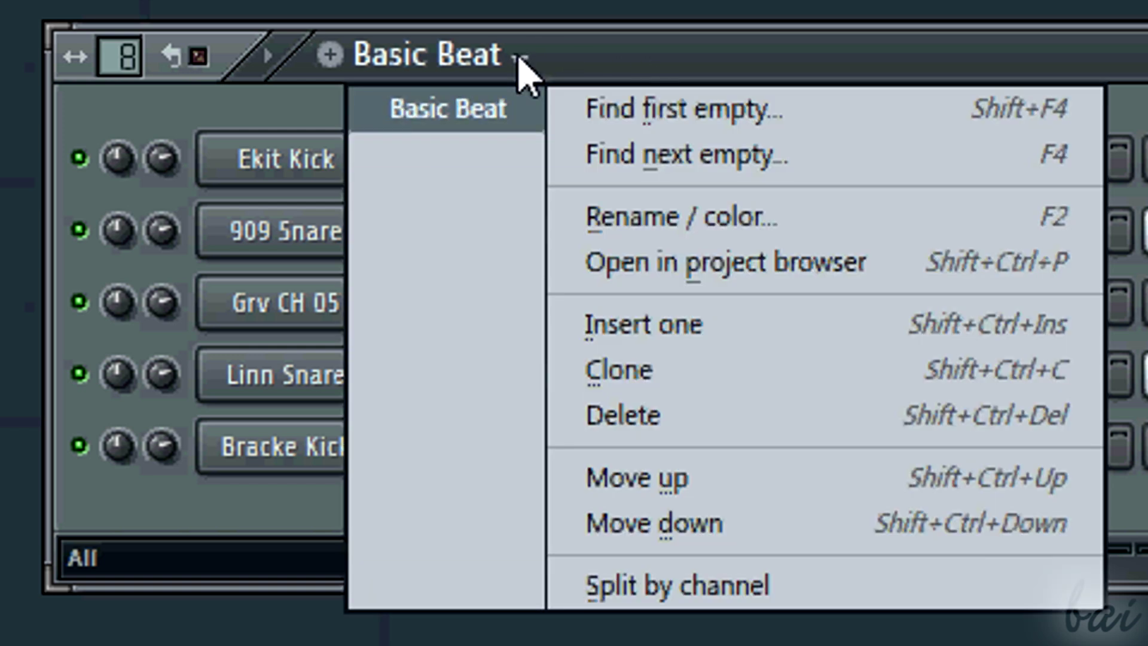
{"action": "left_click", "coordinate": [647, 370]}
{"action": "left_click", "coordinate": [472, 59]}
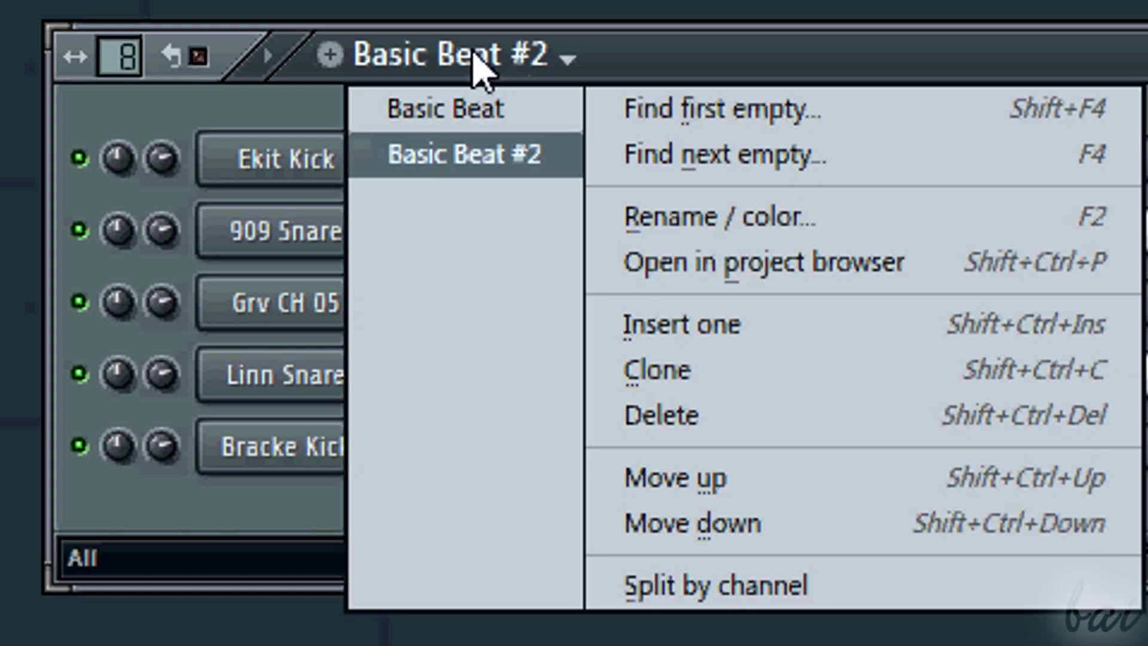
{"action": "left_click", "coordinate": [703, 219]}
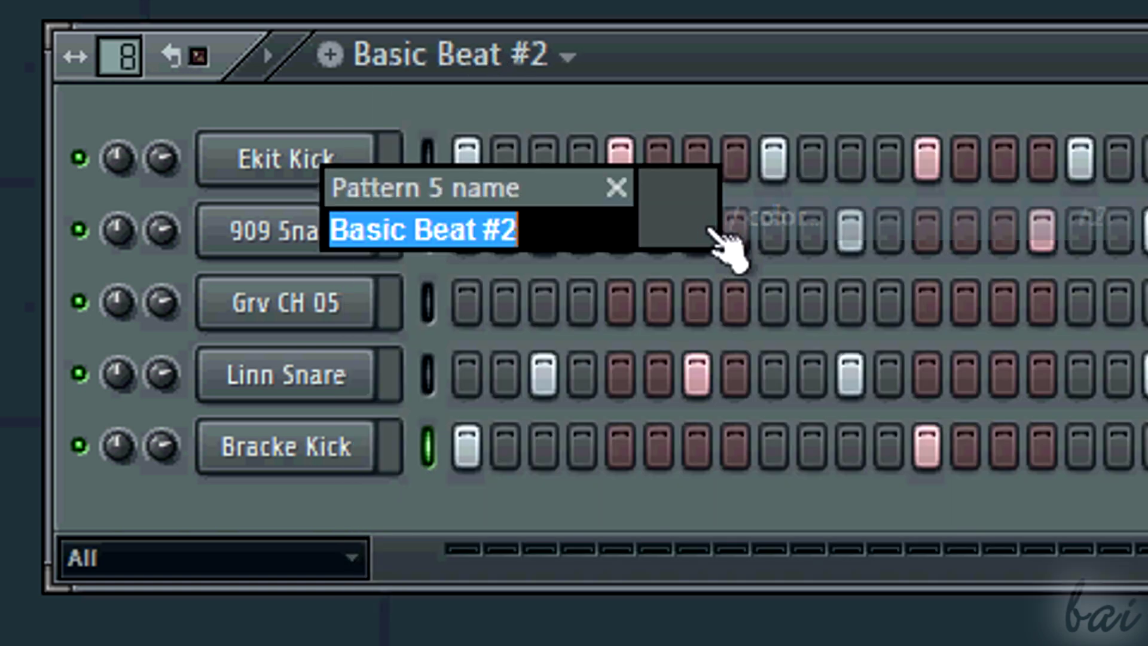
{"action": "type", "text": "Verse"}
{"action": "key", "text": "Return"}
{"action": "left_click", "coordinate": [805, 507]}
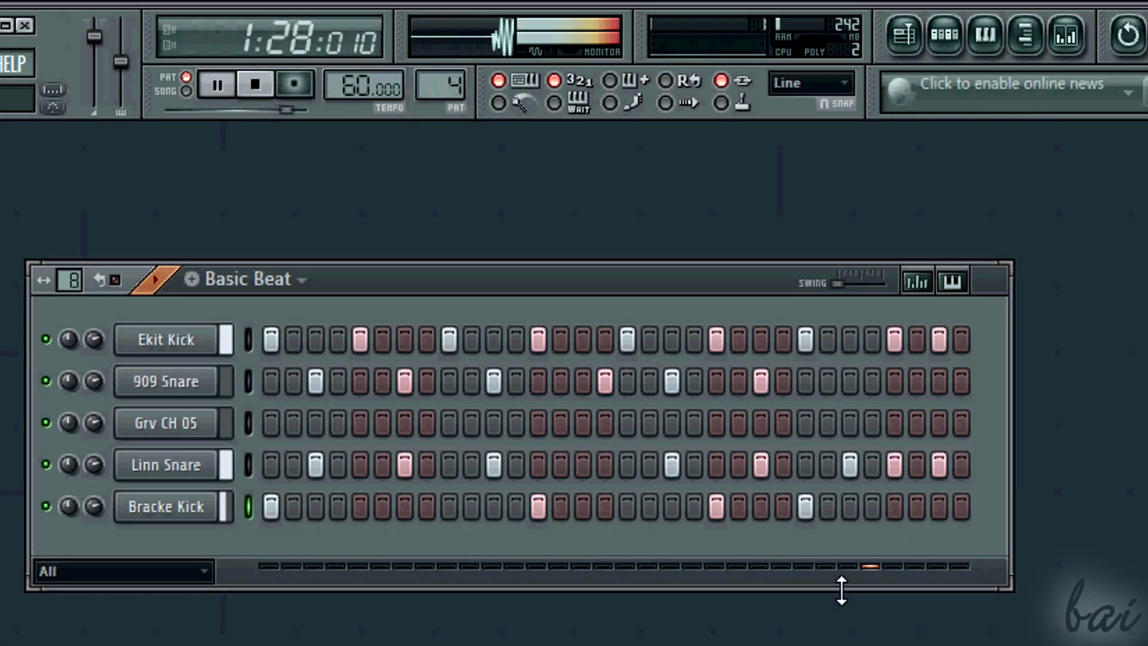
{"action": "left_click_drag", "start_coordinate": [311, 114], "coordinate": [263, 111]}
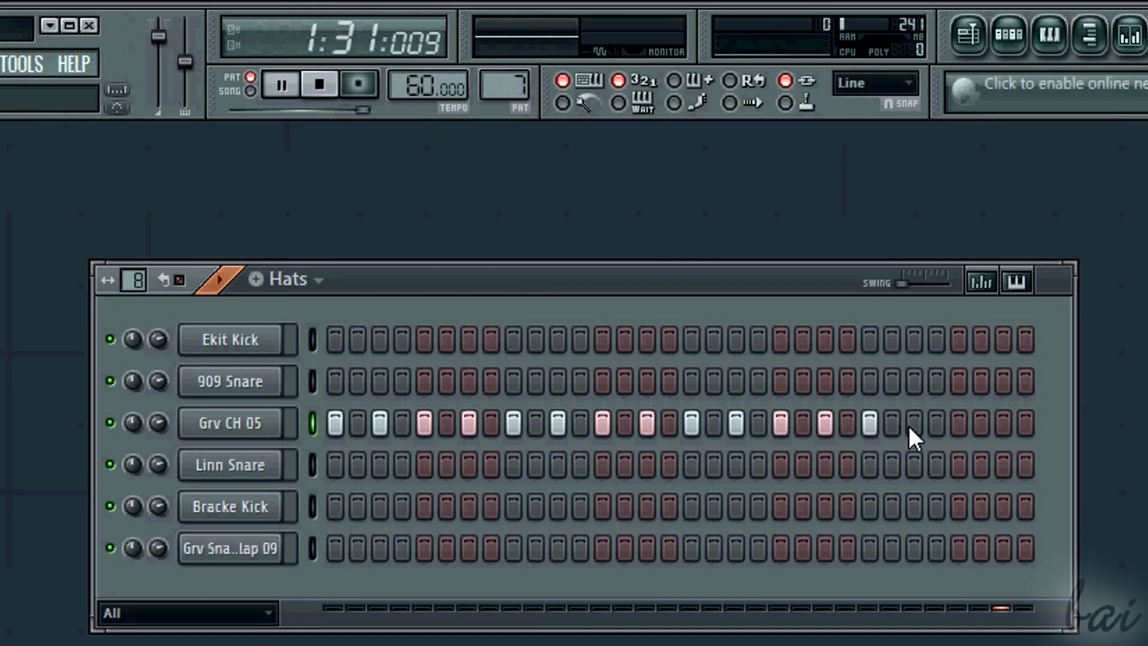
Step: Add three Grv CH 05 hits near the end of the Hats pattern
{"action": "left_click", "coordinate": [914, 422]}
{"action": "left_click", "coordinate": [958, 423]}
{"action": "left_click", "coordinate": [1003, 424]}
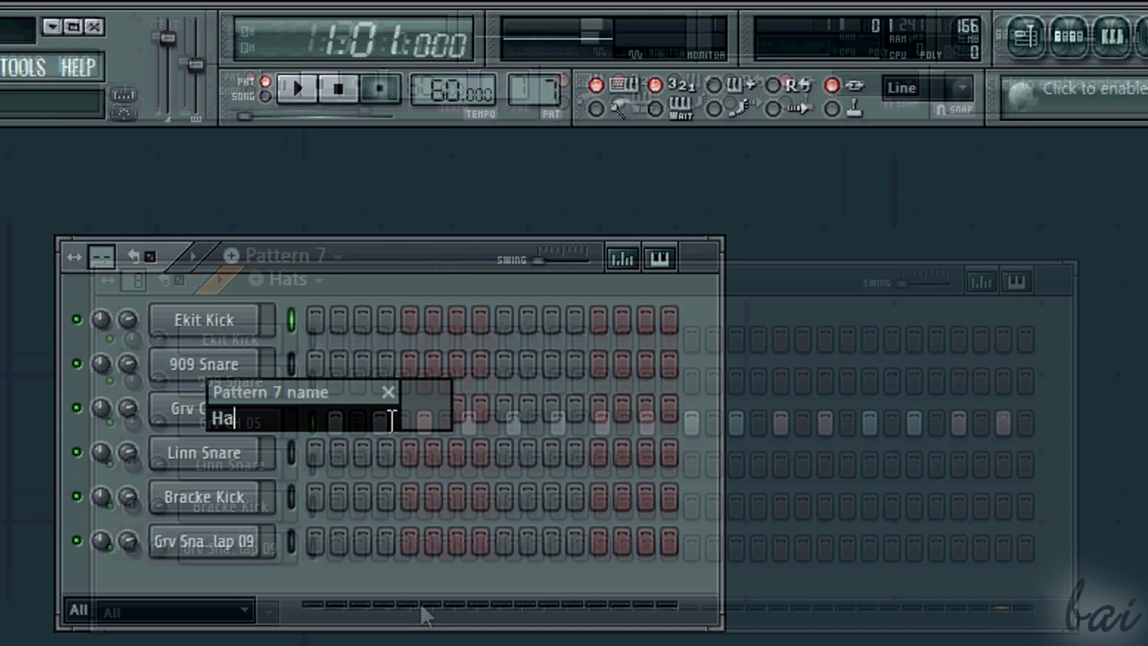
Step: Name the new pattern 'Hats acc' and paint a run of Grv CH 05 hits
{"action": "type", "text": "ts acc"}
{"action": "key", "text": "Return"}
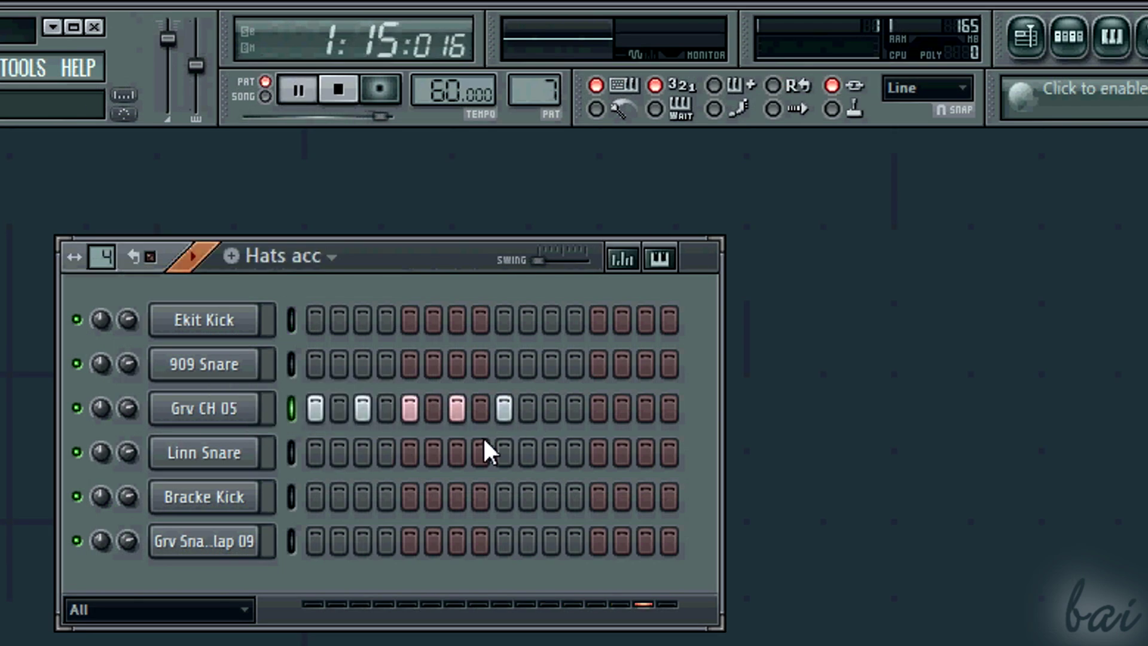
{"action": "mouse_move", "coordinate": [526, 412]}
{"action": "left_mouse_down"}
{"action": "mouse_move", "coordinate": [677, 417]}
{"action": "mouse_move", "coordinate": [668, 420]}
{"action": "left_mouse_up"}
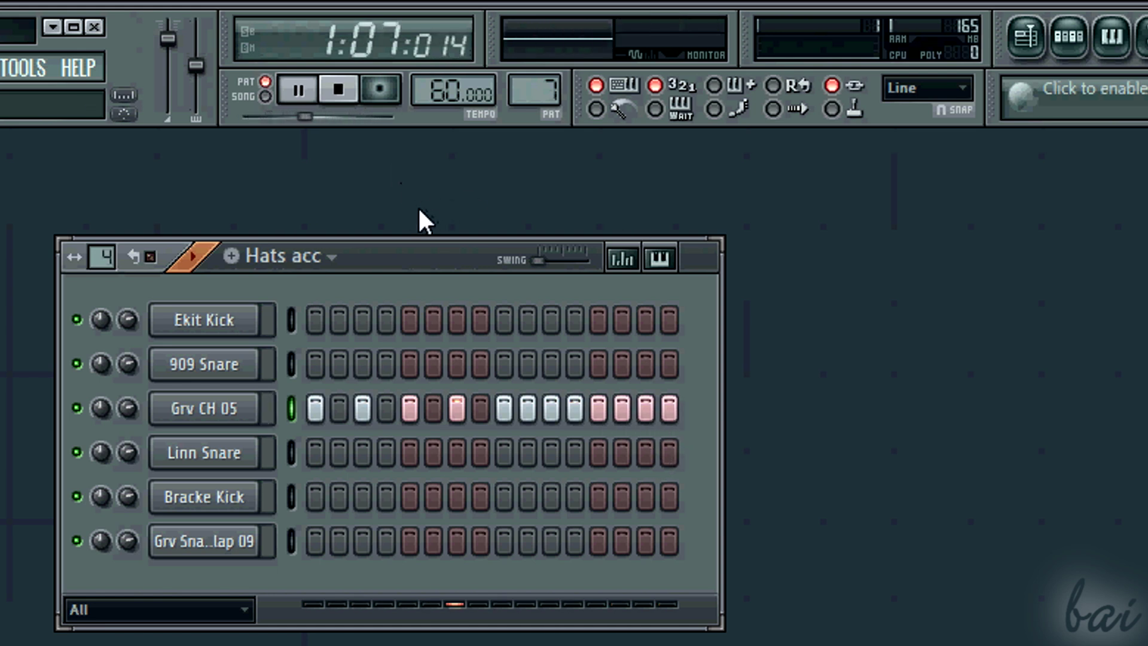
Step: Add two clap hits to the Chorus pattern
{"action": "left_click", "coordinate": [298, 91]}
{"action": "key", "text": "space"}
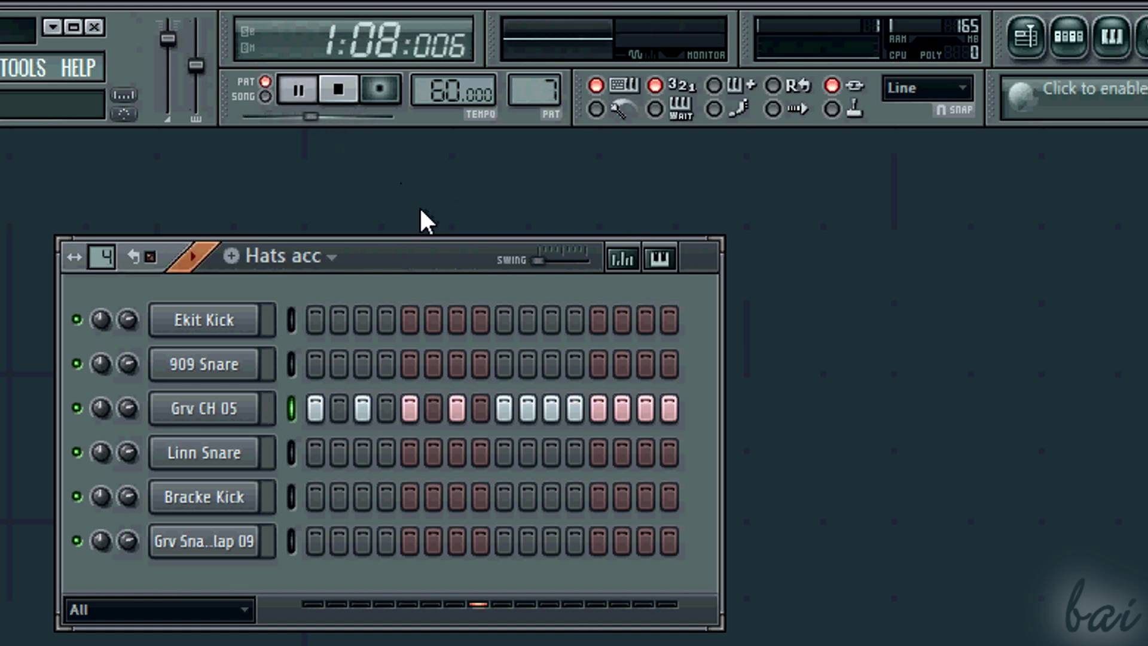
{"action": "left_click", "coordinate": [300, 92]}
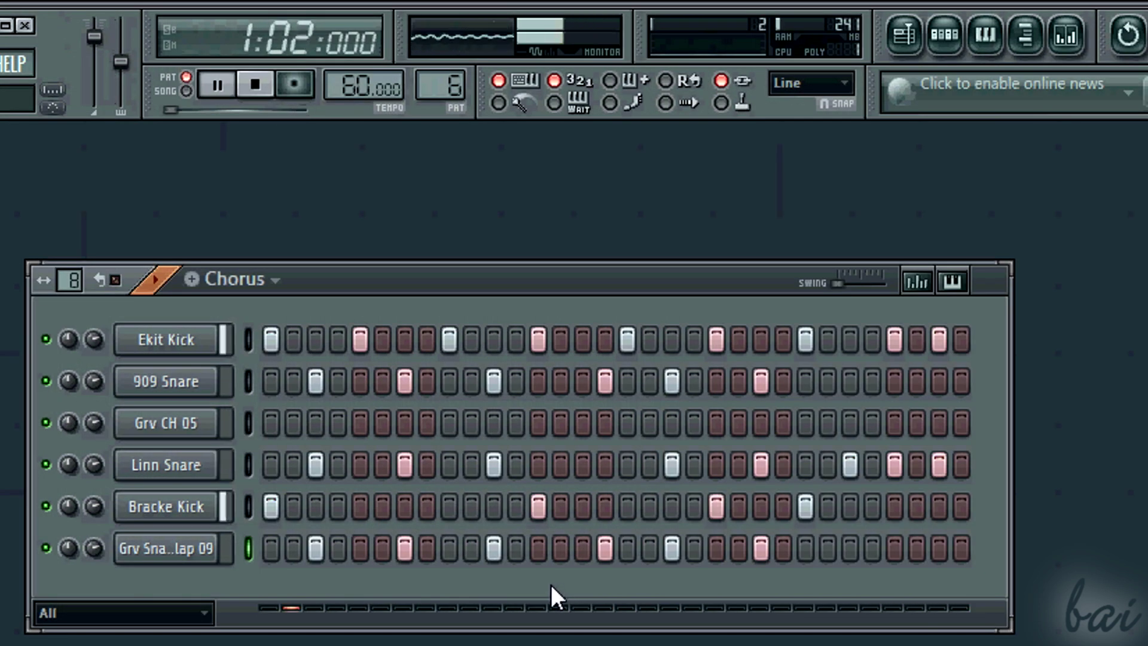
{"action": "left_click", "coordinate": [520, 551]}
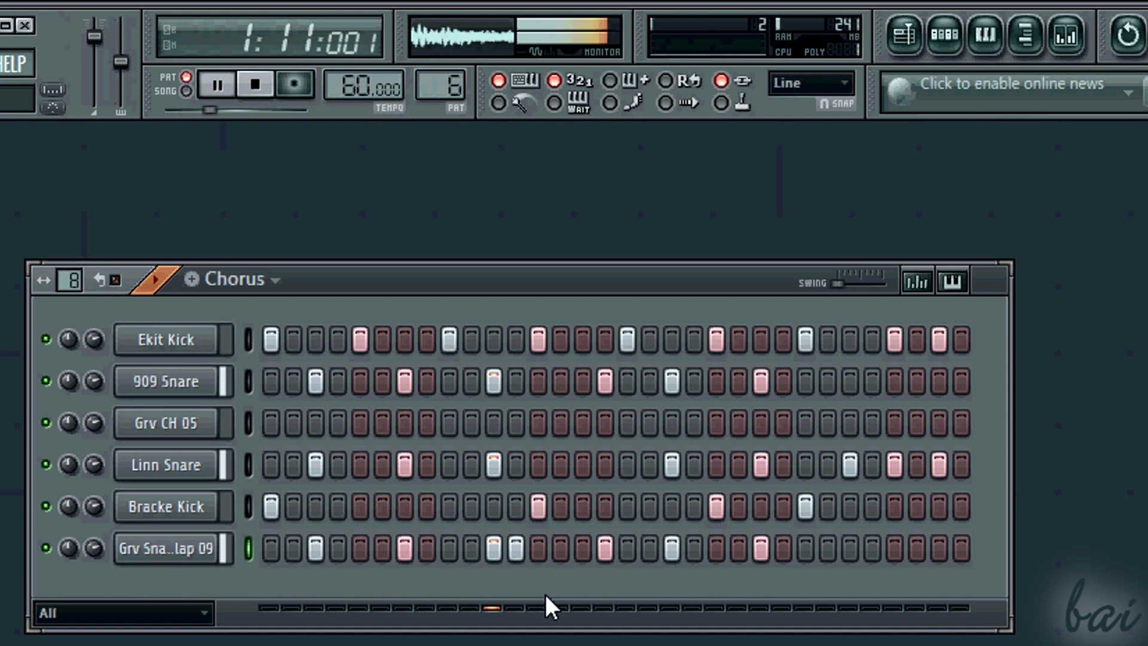
{"action": "left_click", "coordinate": [692, 554]}
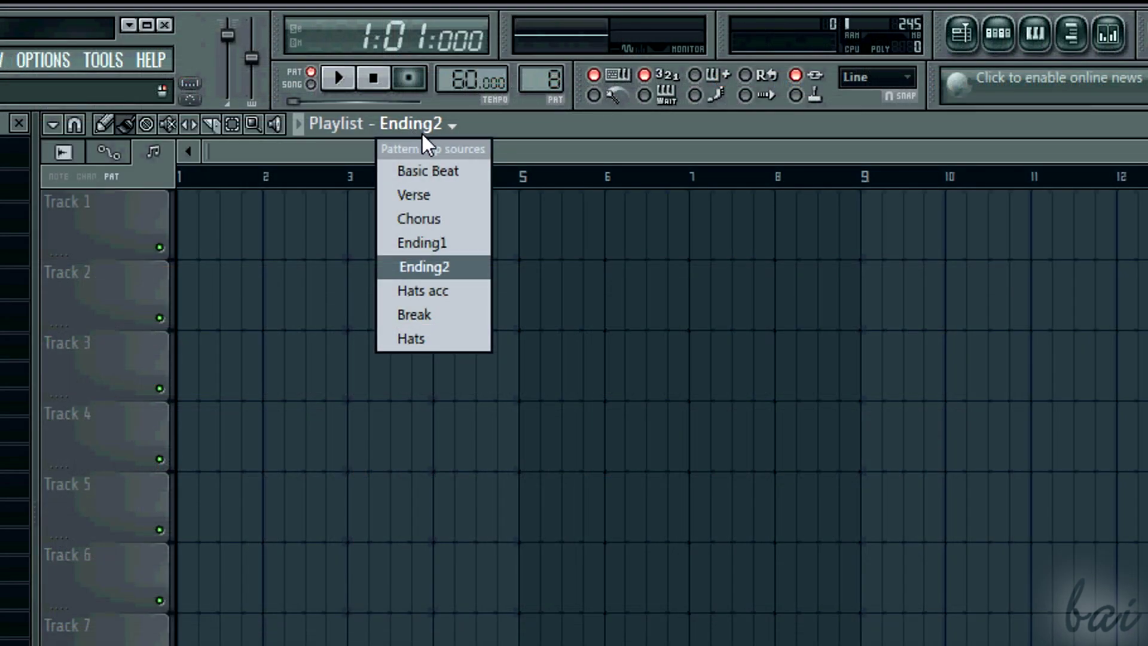
Step: Place Basic Beat at bar 1 and Verse at bar 3 on Track 1 while the song plays
{"action": "left_click", "coordinate": [427, 172]}
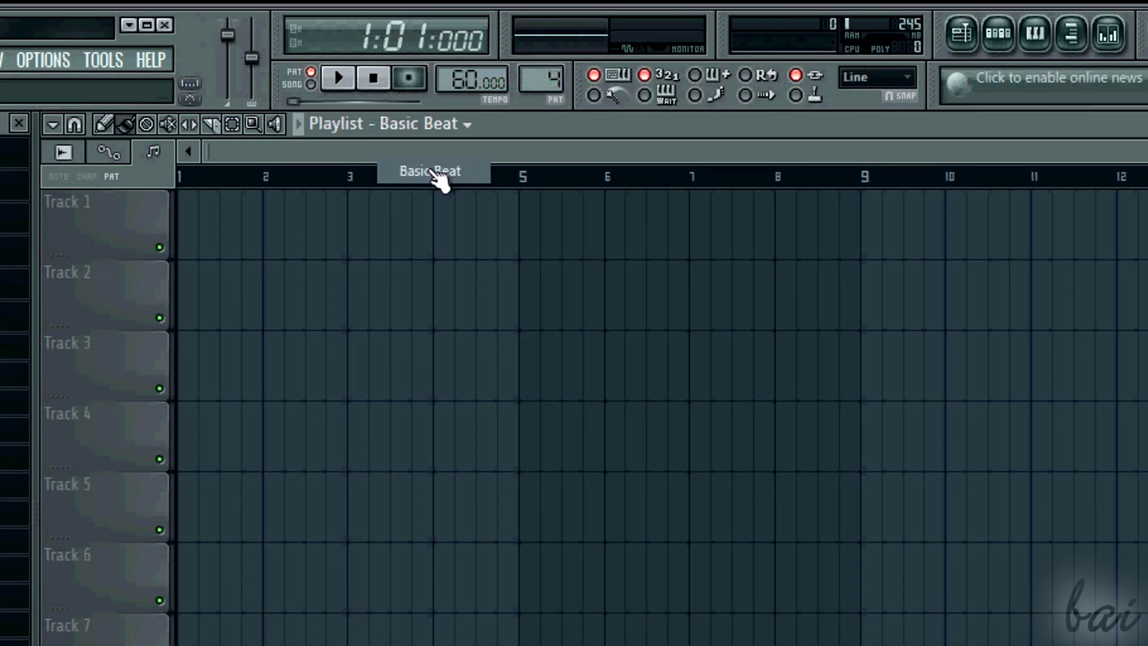
{"action": "left_click", "coordinate": [311, 84]}
{"action": "left_click", "coordinate": [338, 78]}
{"action": "left_click", "coordinate": [188, 223]}
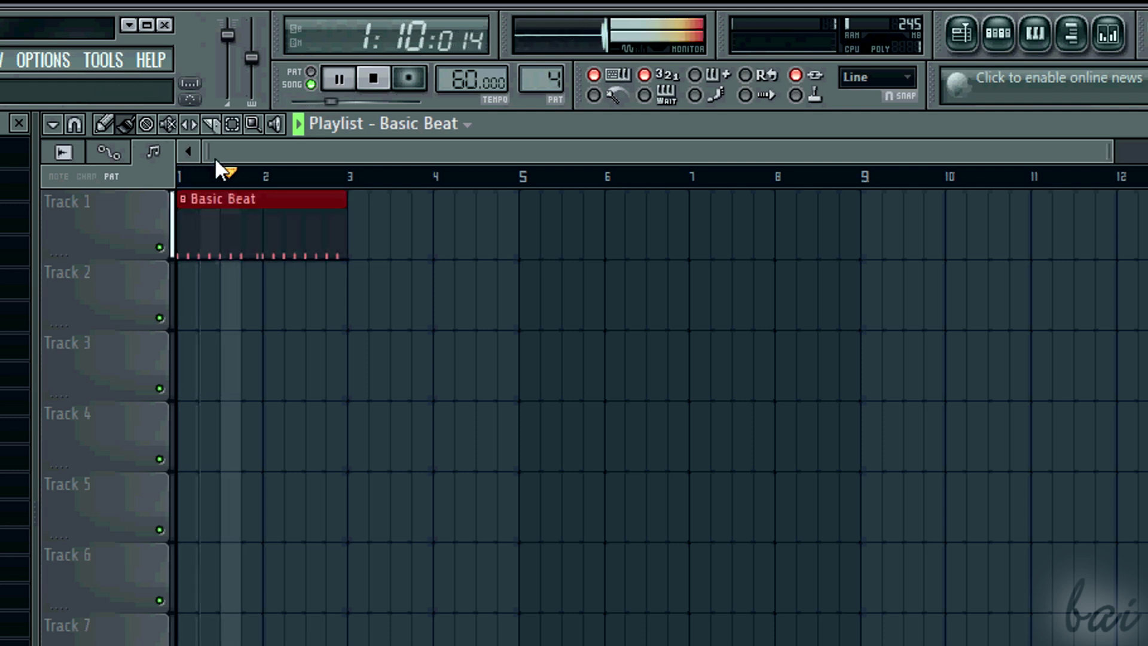
{"action": "left_click", "coordinate": [413, 125]}
{"action": "left_click", "coordinate": [417, 192]}
{"action": "left_click", "coordinate": [354, 202]}
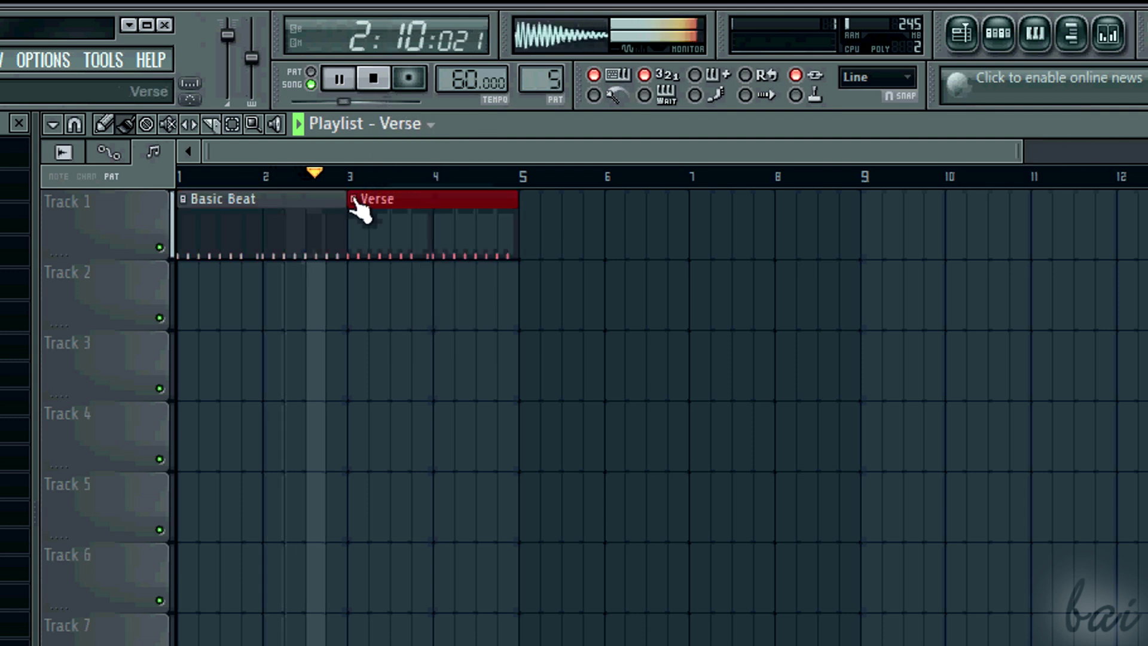
Step: Add Chorus and the ending clip at bar 9 to the arrangement, then replay the song
{"action": "left_click", "coordinate": [411, 125]}
{"action": "left_click", "coordinate": [421, 219]}
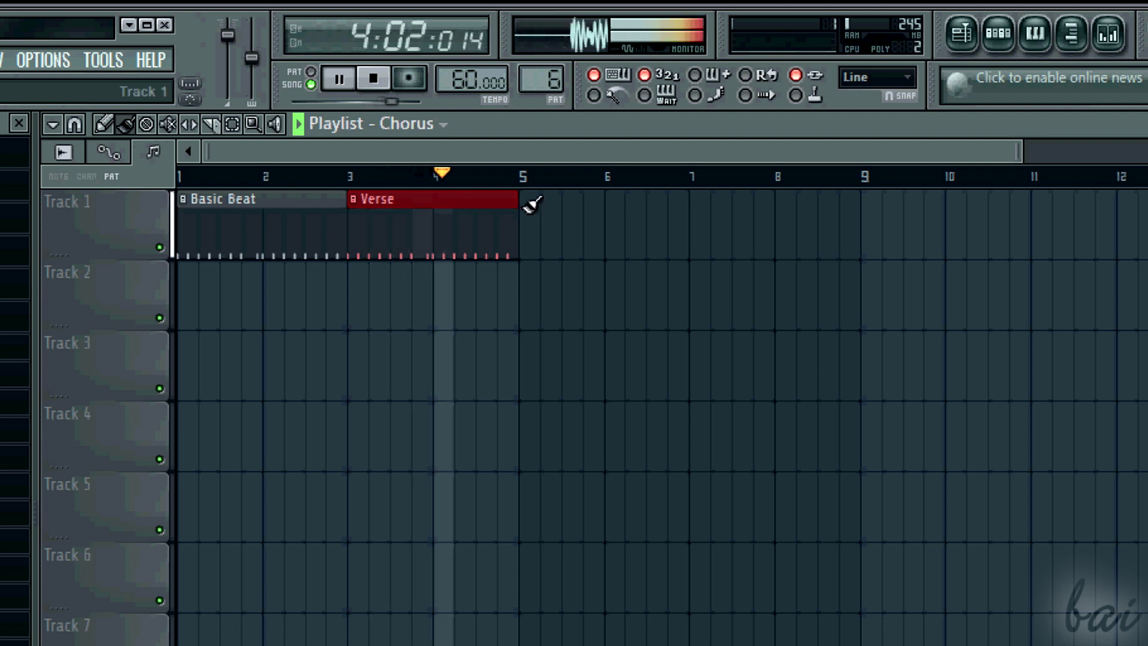
{"action": "left_click", "coordinate": [414, 124]}
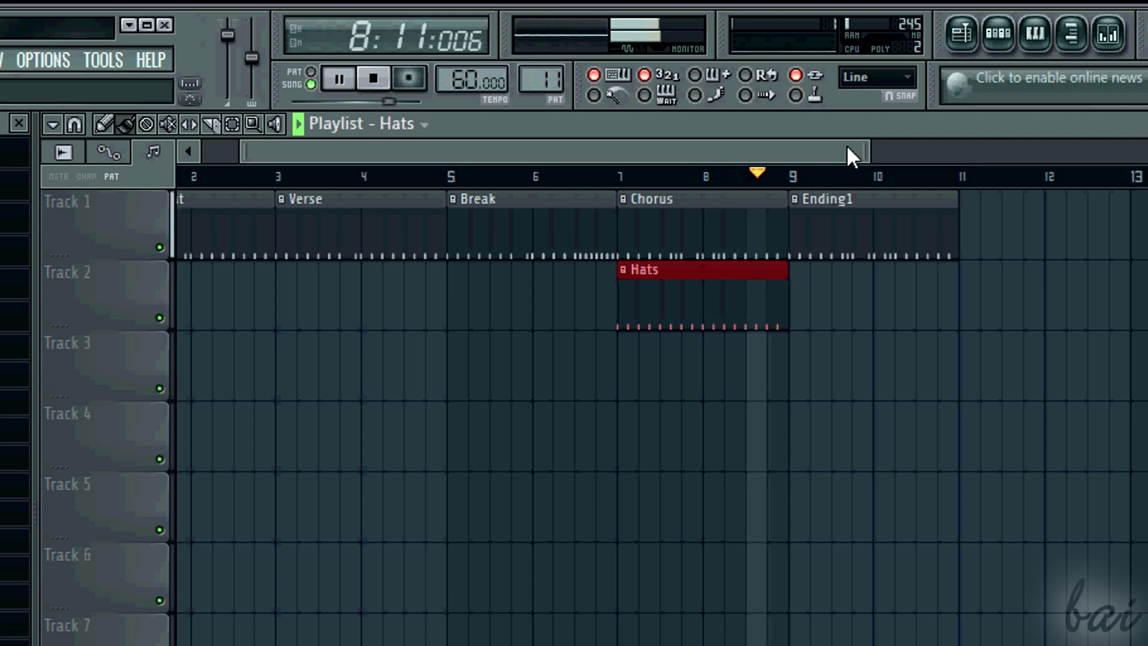
{"action": "left_click_drag", "start_coordinate": [830, 152], "coordinate": [761, 153]}
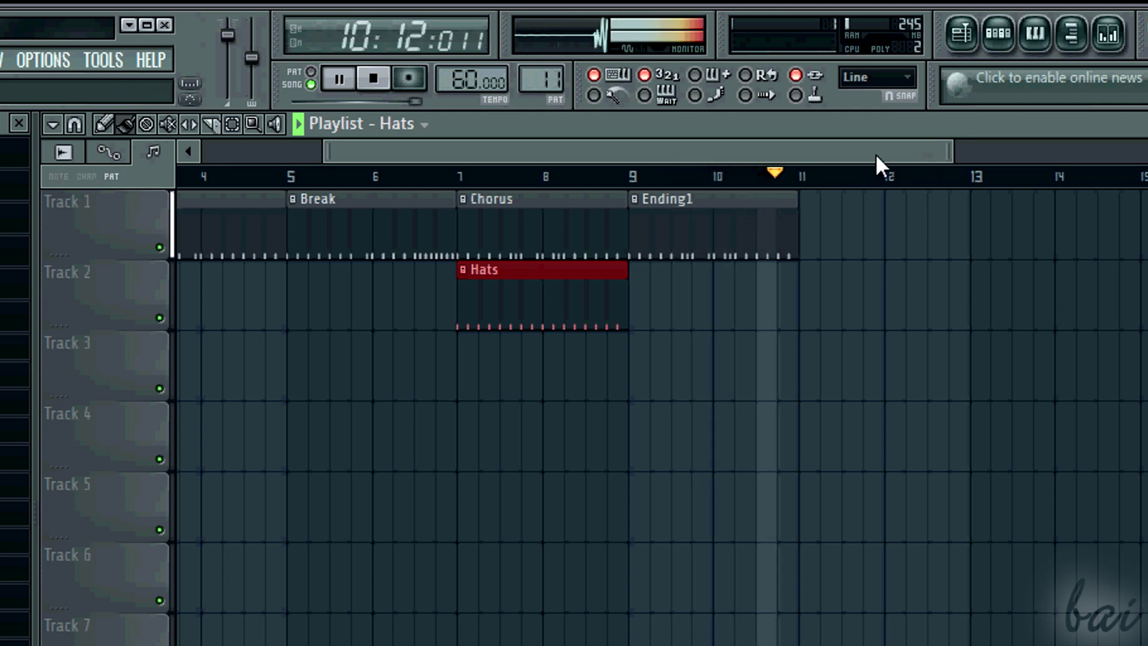
{"action": "left_click", "coordinate": [374, 78]}
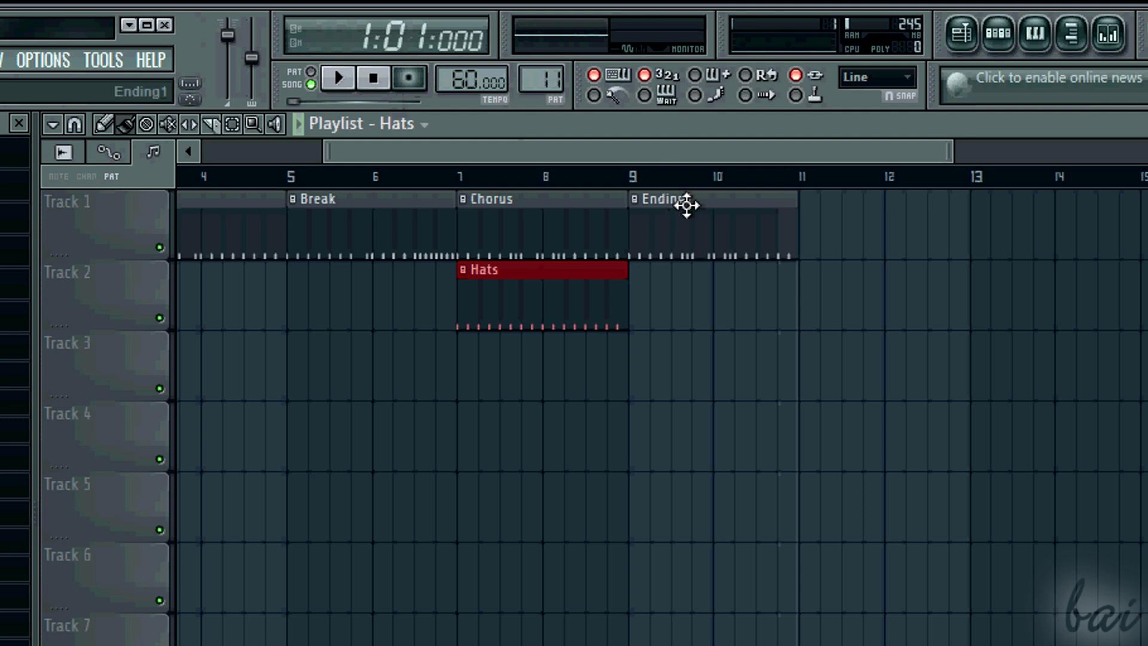
{"action": "left_click", "coordinate": [686, 205]}
{"action": "left_click", "coordinate": [351, 81]}
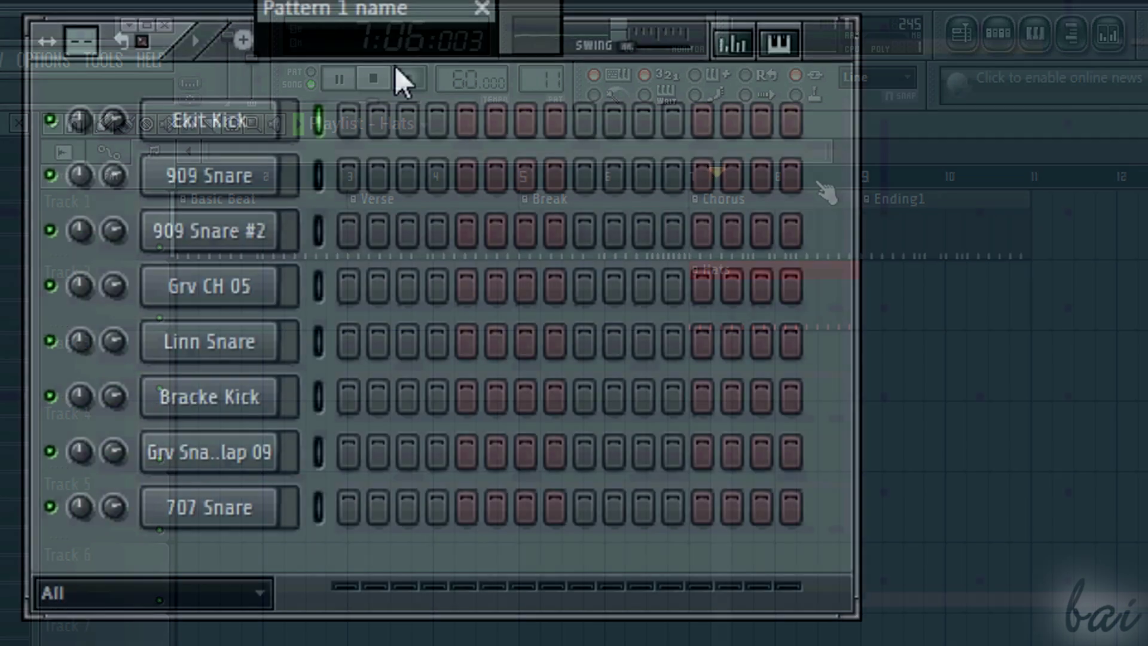
Step: Name the new pattern 'Bassline' and lengthen it to more steps
{"action": "type", "text": "Bassline"}
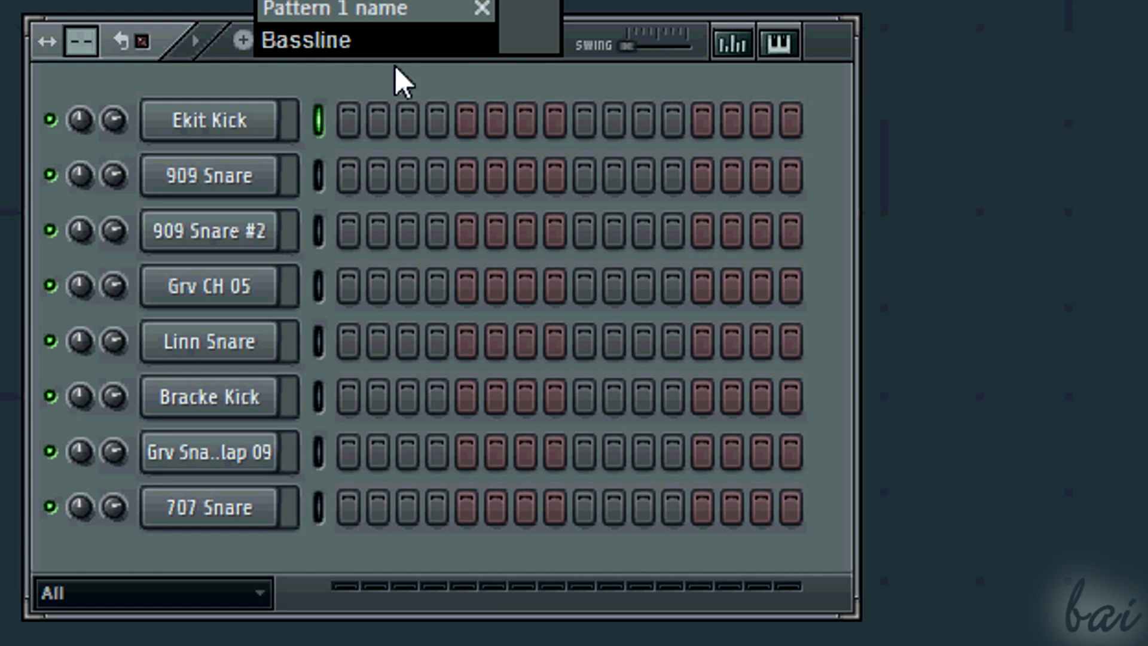
{"action": "key", "text": "Return"}
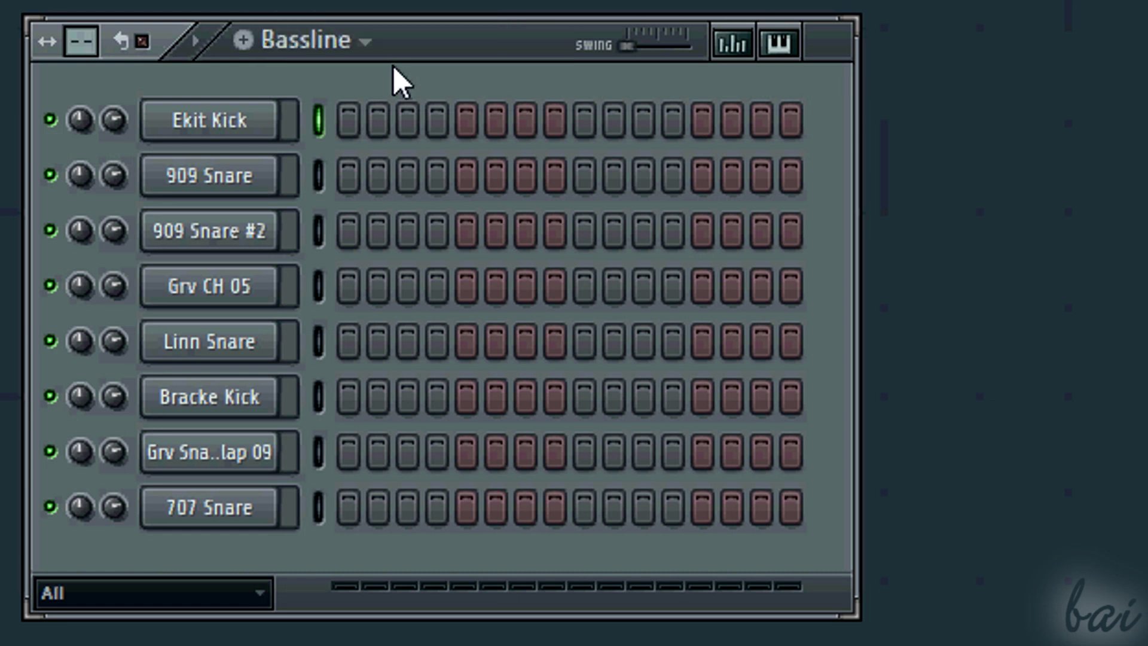
{"action": "left_click_drag", "start_coordinate": [88, 30], "coordinate": [88, 12]}
Step: Clone Ekit Kick, insert a BassDrum channel, and raise its sampling ratio slightly
{"action": "right_click", "coordinate": [225, 121]}
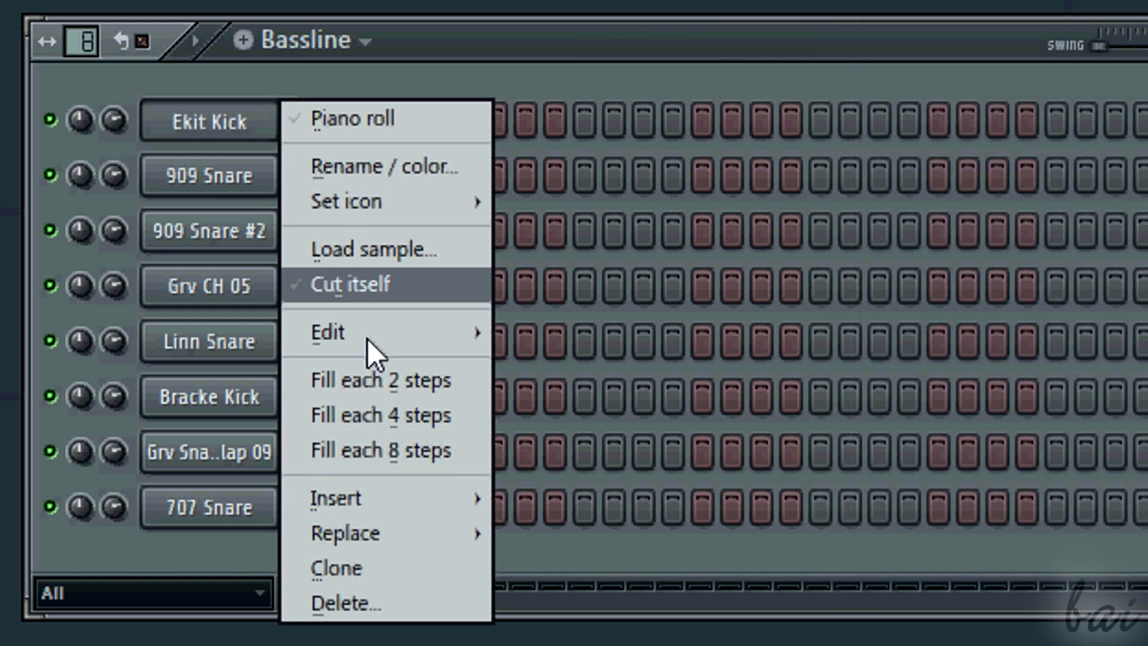
{"action": "left_click", "coordinate": [417, 564]}
{"action": "right_click", "coordinate": [281, 177]}
{"action": "mouse_move", "coordinate": [421, 554]}
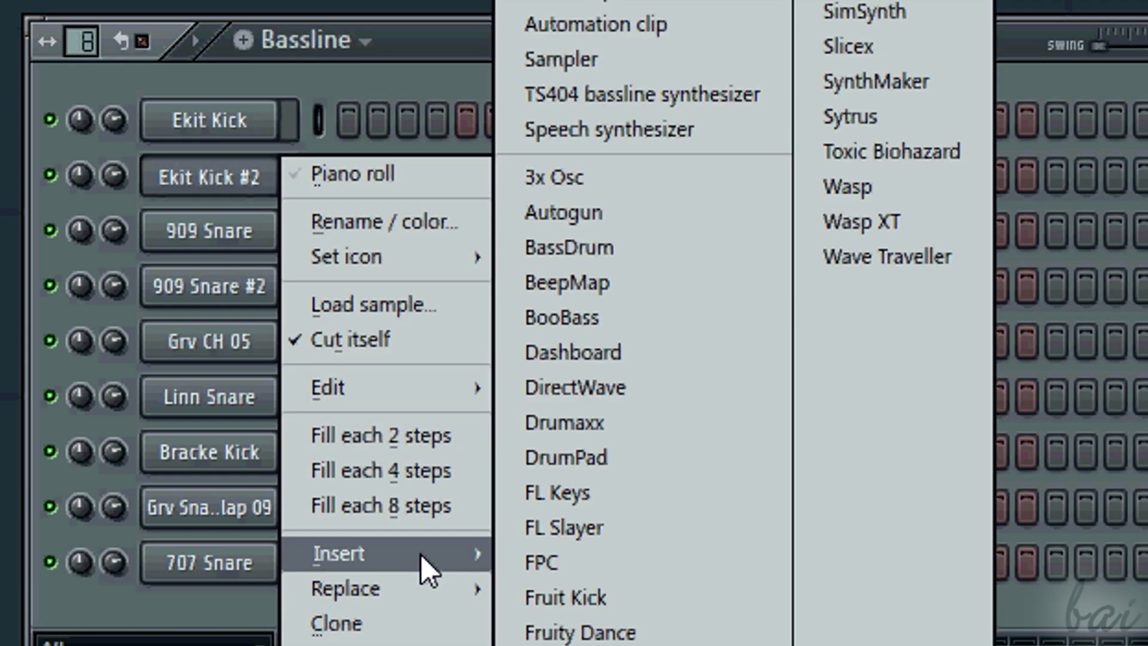
{"action": "left_click", "coordinate": [598, 247]}
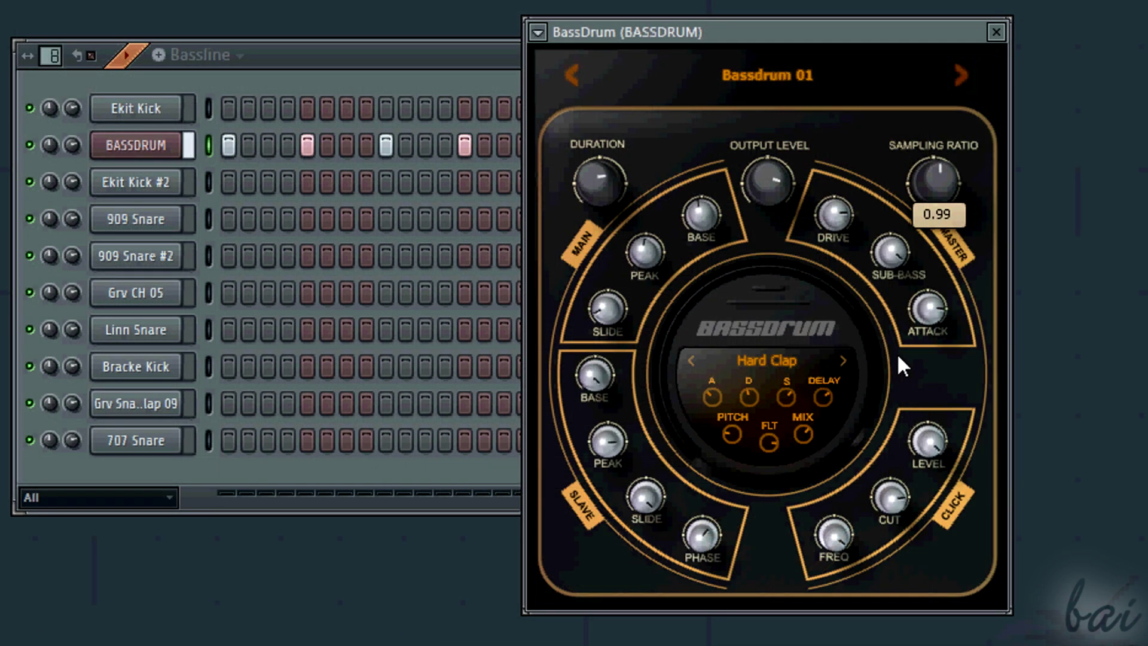
{"action": "left_click_drag", "start_coordinate": [903, 365], "coordinate": [879, 233]}
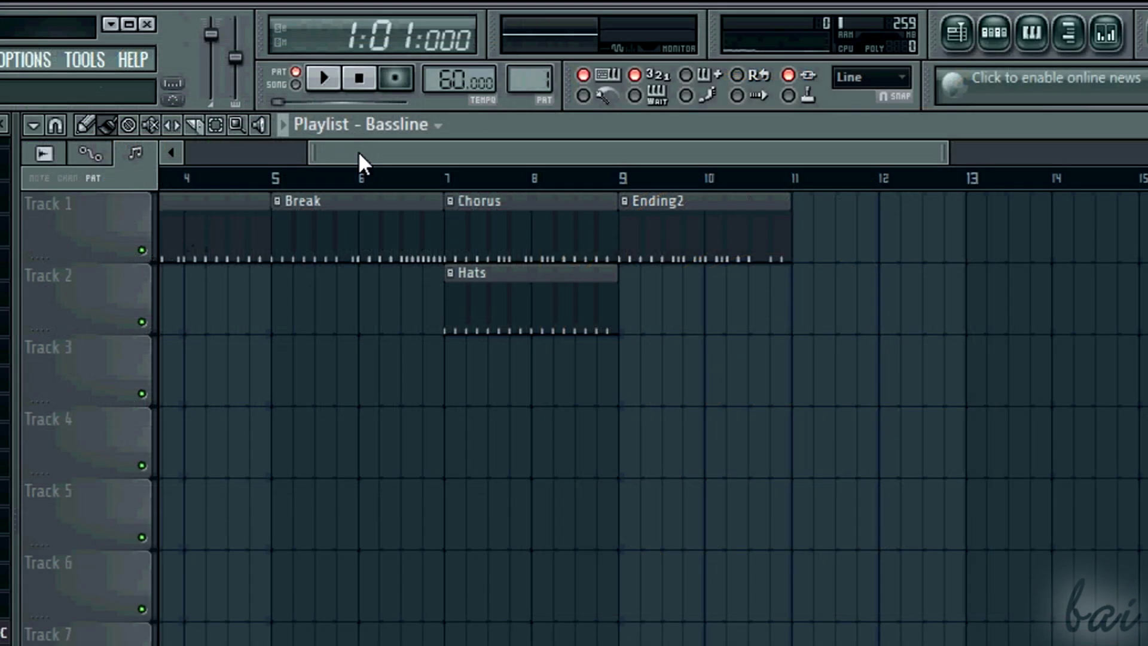
Step: Place a Bassline clip, play the song, and move the clip to Track 3 at bar 7
{"action": "left_click_drag", "start_coordinate": [358, 159], "coordinate": [163, 150]}
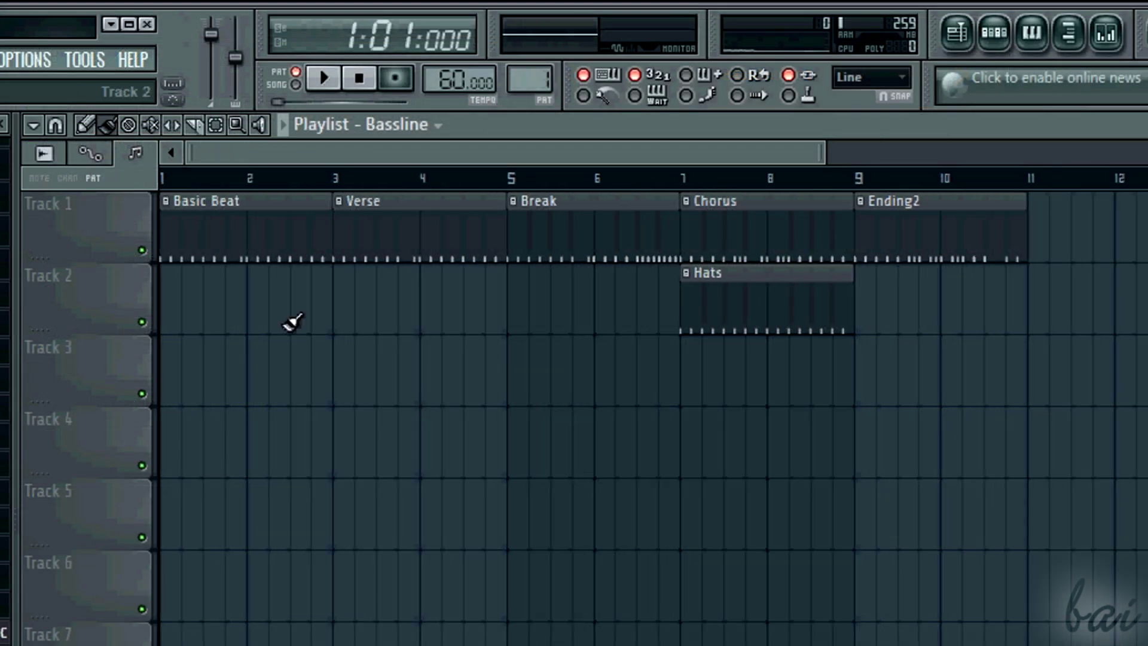
{"action": "left_click", "coordinate": [341, 289]}
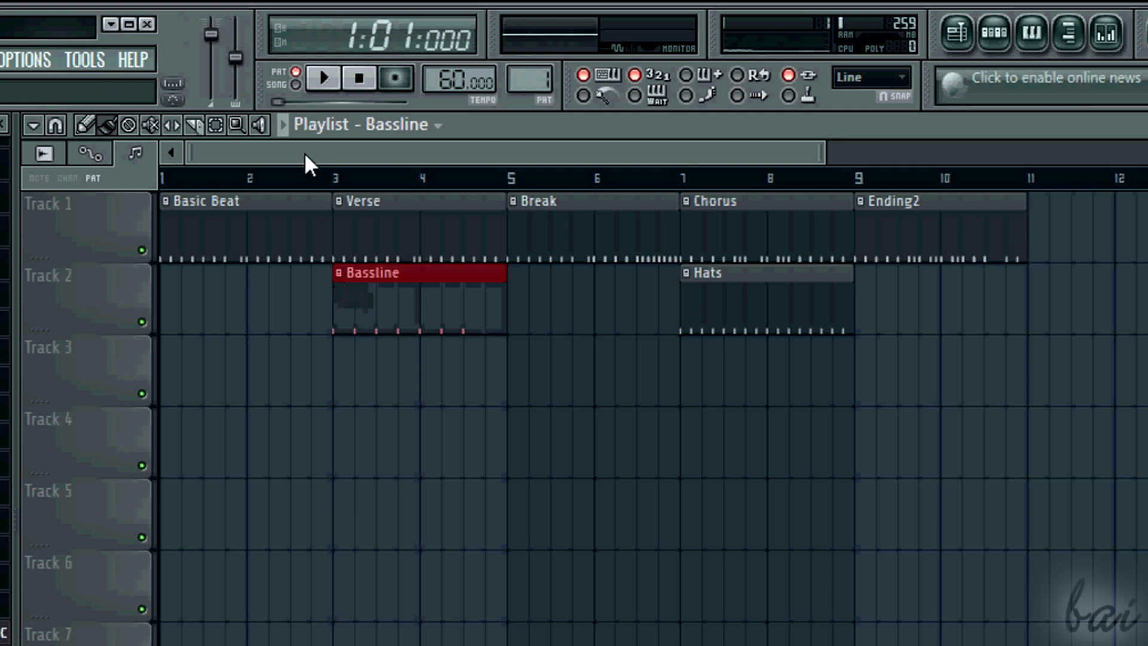
{"action": "left_click", "coordinate": [326, 79]}
{"action": "left_click", "coordinate": [295, 85]}
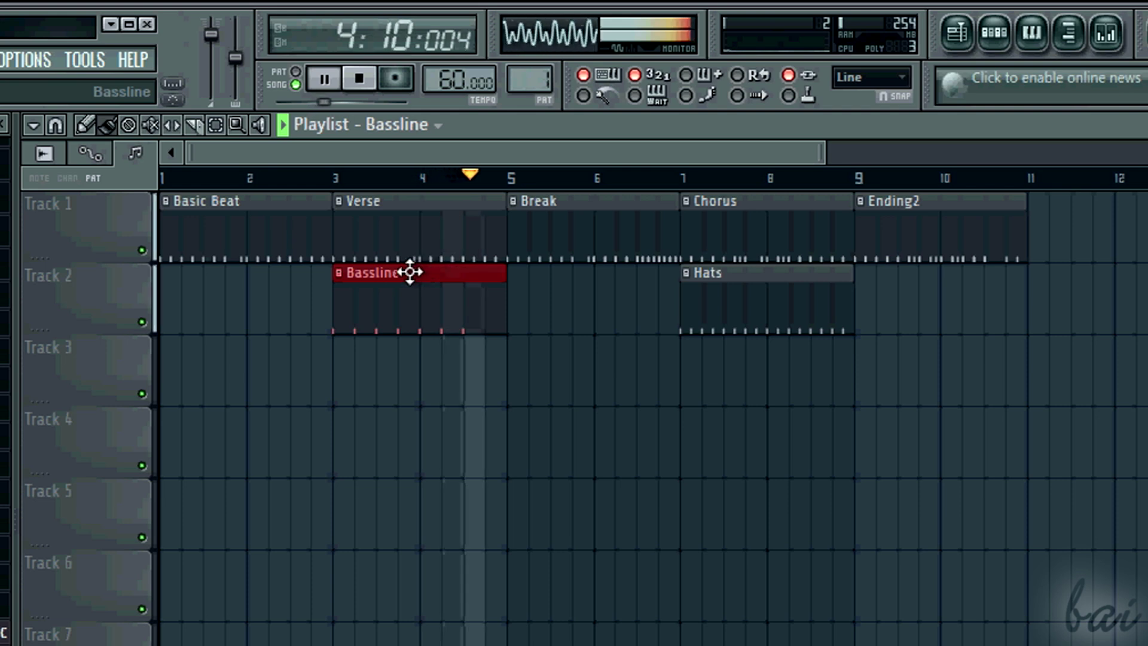
{"action": "left_click_drag", "start_coordinate": [406, 273], "coordinate": [710, 353]}
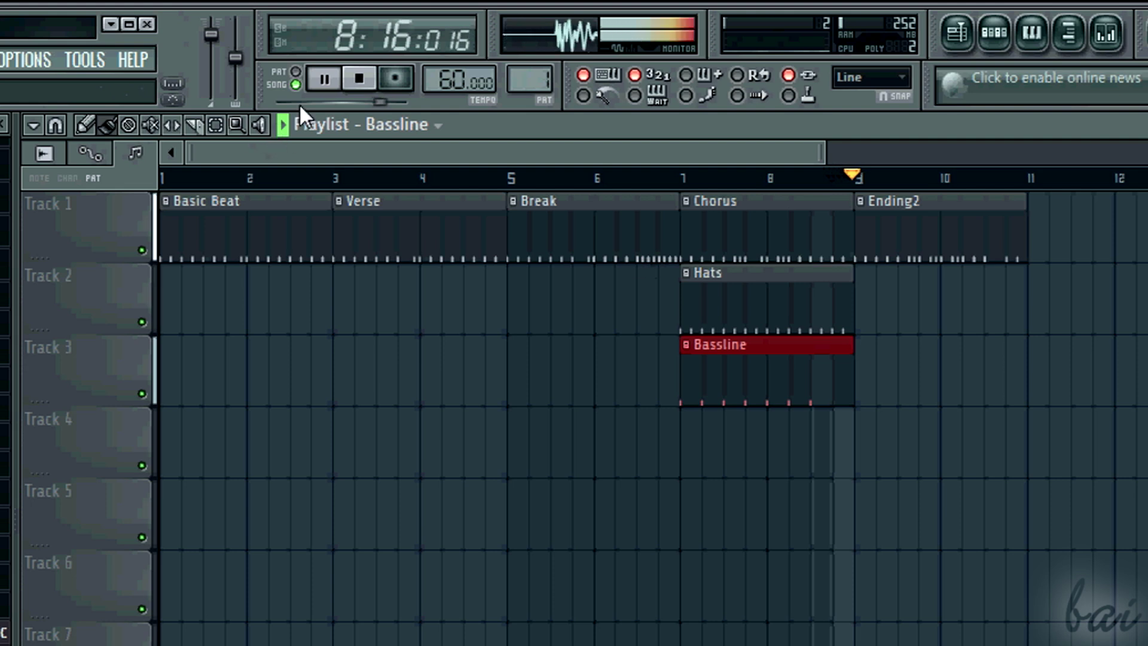
Step: Stop and restart playback, then insert a new empty Pattern 1
{"action": "left_click", "coordinate": [358, 79]}
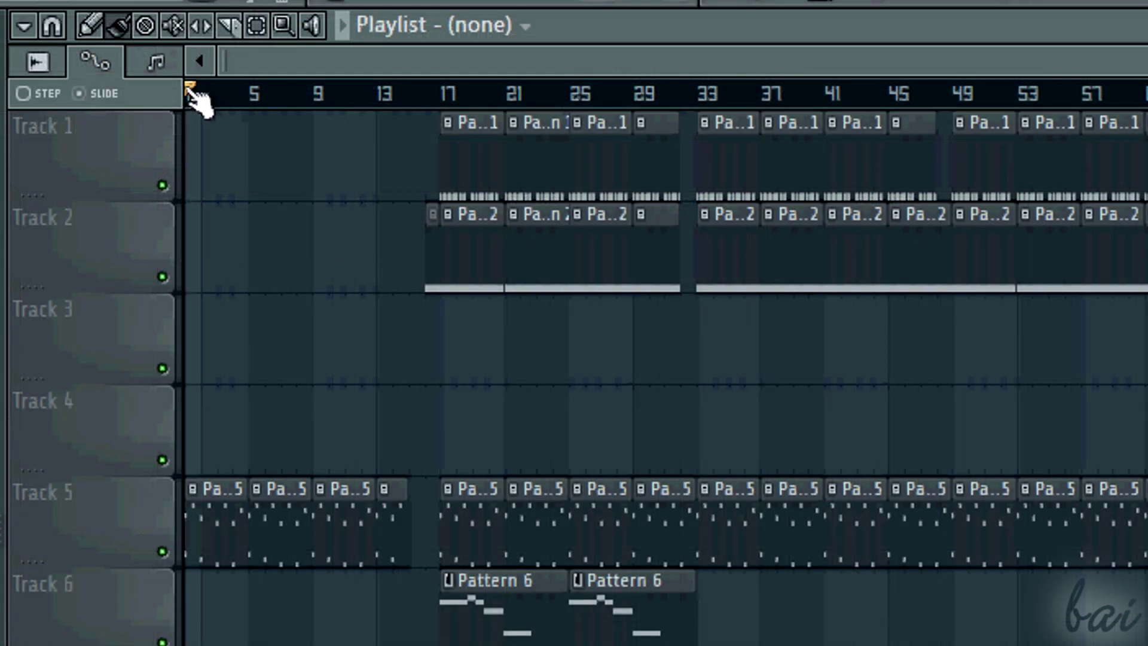
{"action": "key", "text": "space"}
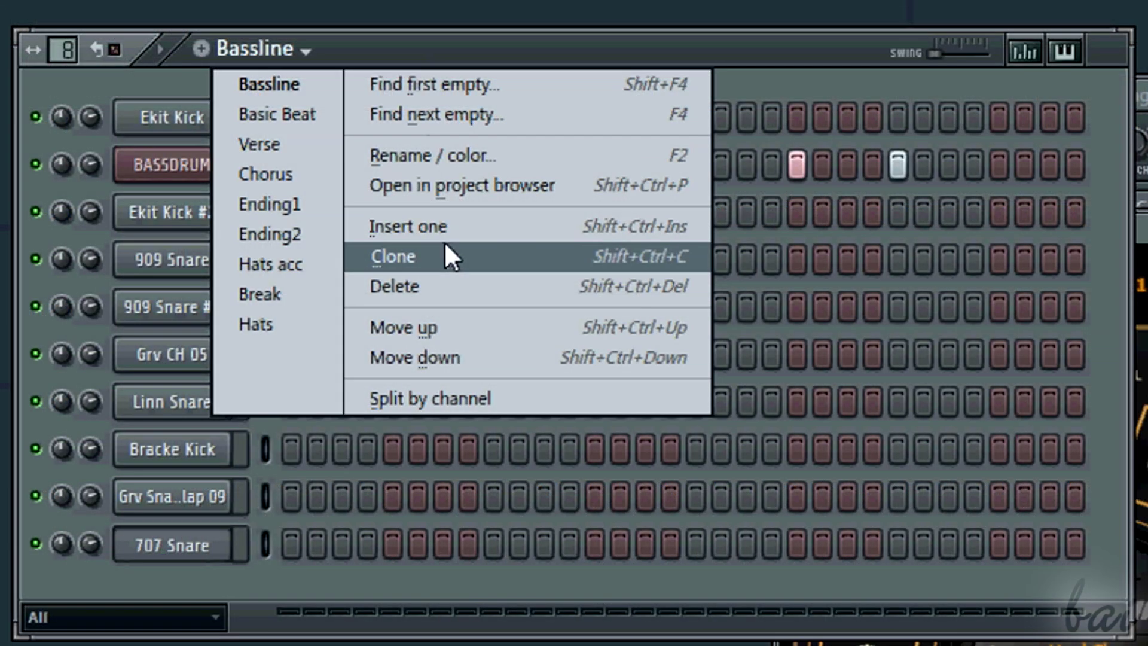
{"action": "left_click", "coordinate": [443, 225]}
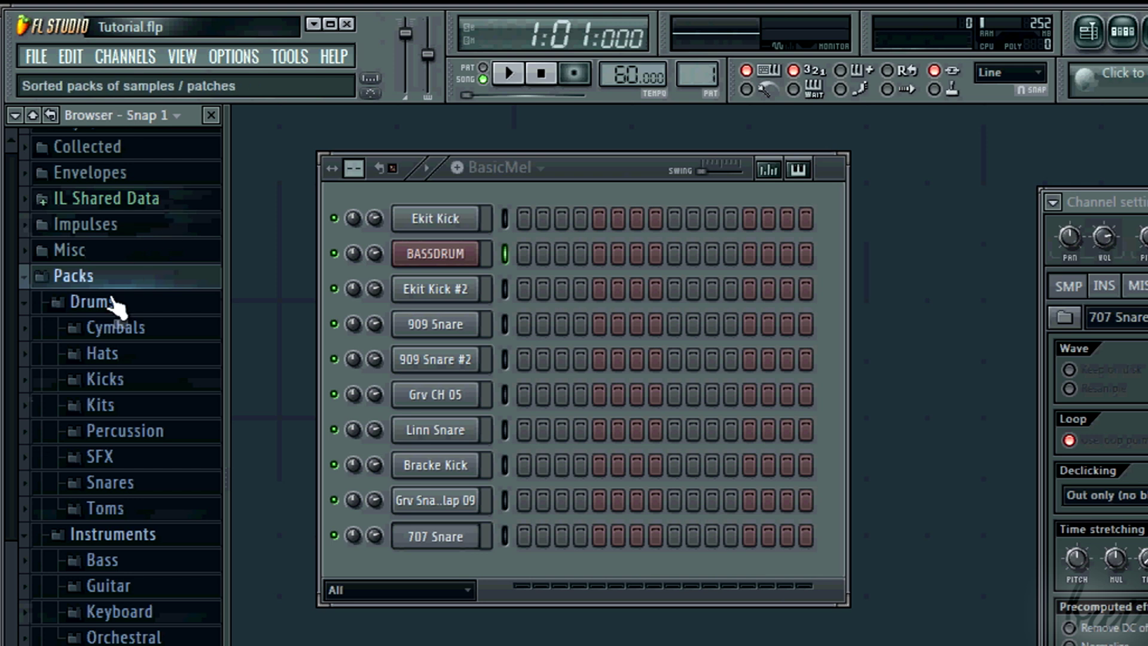
Step: Add the Classical Acoustic guitar preset as a DirectWave channel and move its window aside
{"action": "left_click", "coordinate": [117, 585]}
{"action": "left_click", "coordinate": [141, 588]}
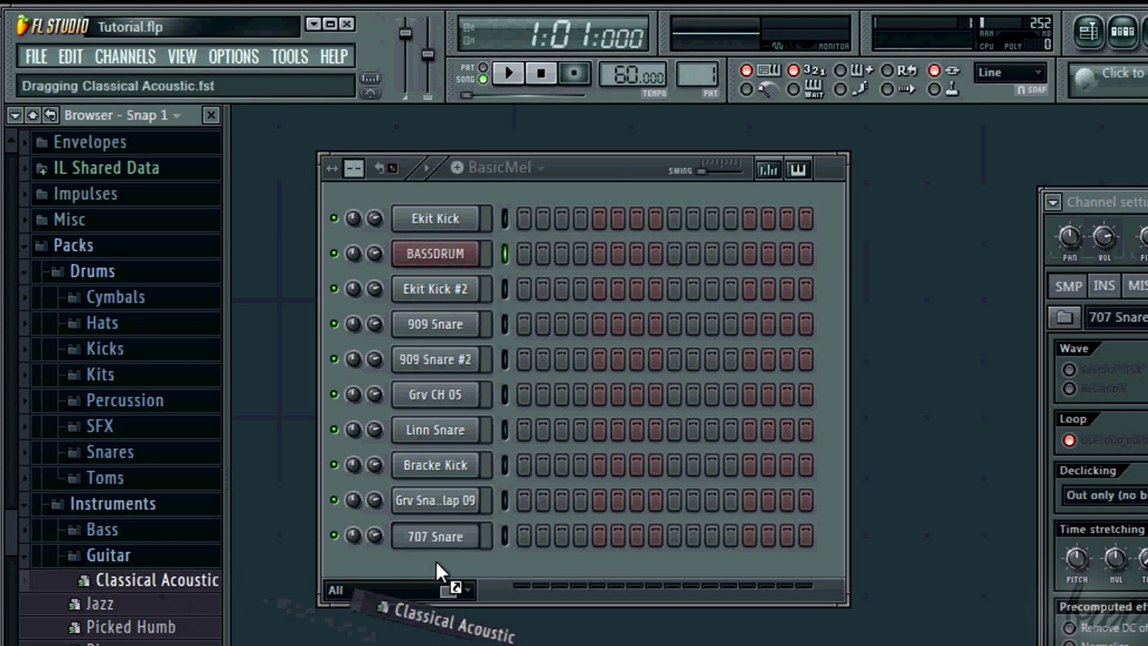
{"action": "left_click_drag", "start_coordinate": [435, 561], "coordinate": [436, 563]}
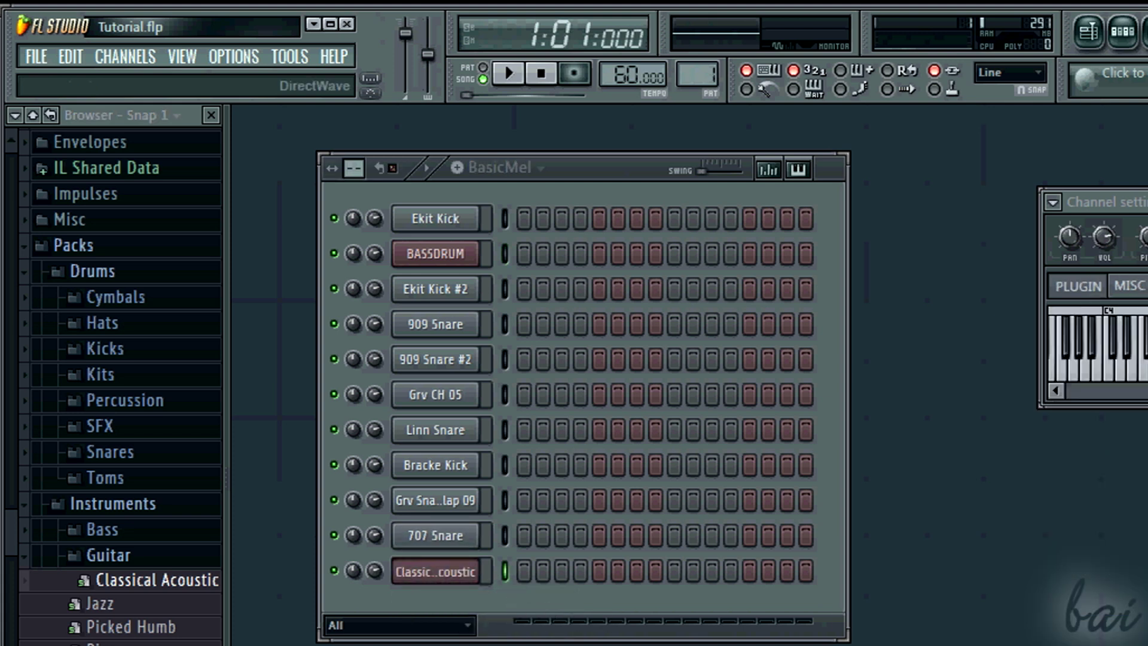
{"action": "left_click_drag", "start_coordinate": [830, 430], "coordinate": [637, 242]}
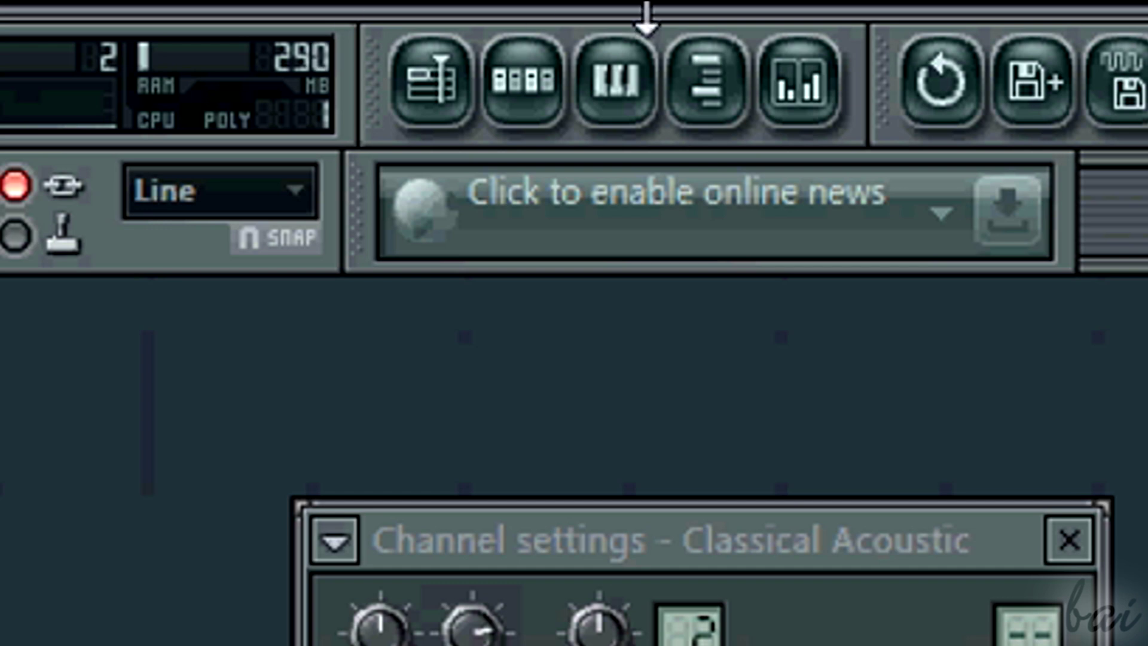
Step: In Classical Acoustic's piano roll, lengthen the A4 and C5 notes and audition the two-bar melody
{"action": "left_click", "coordinate": [616, 90]}
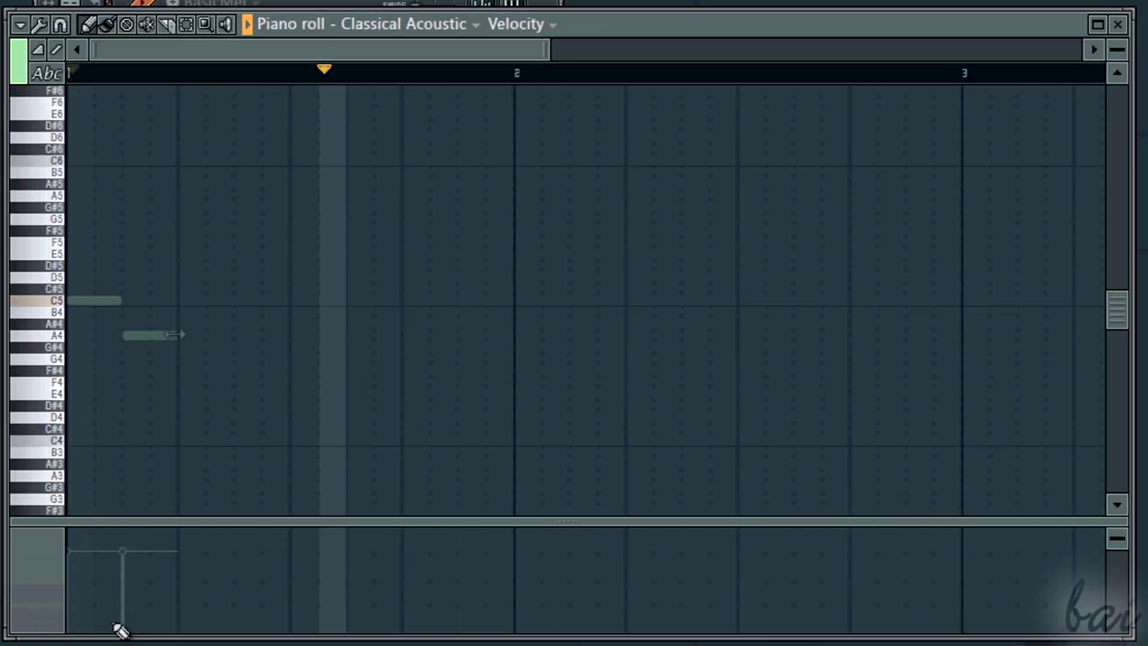
{"action": "left_click_drag", "start_coordinate": [179, 333], "coordinate": [226, 333]}
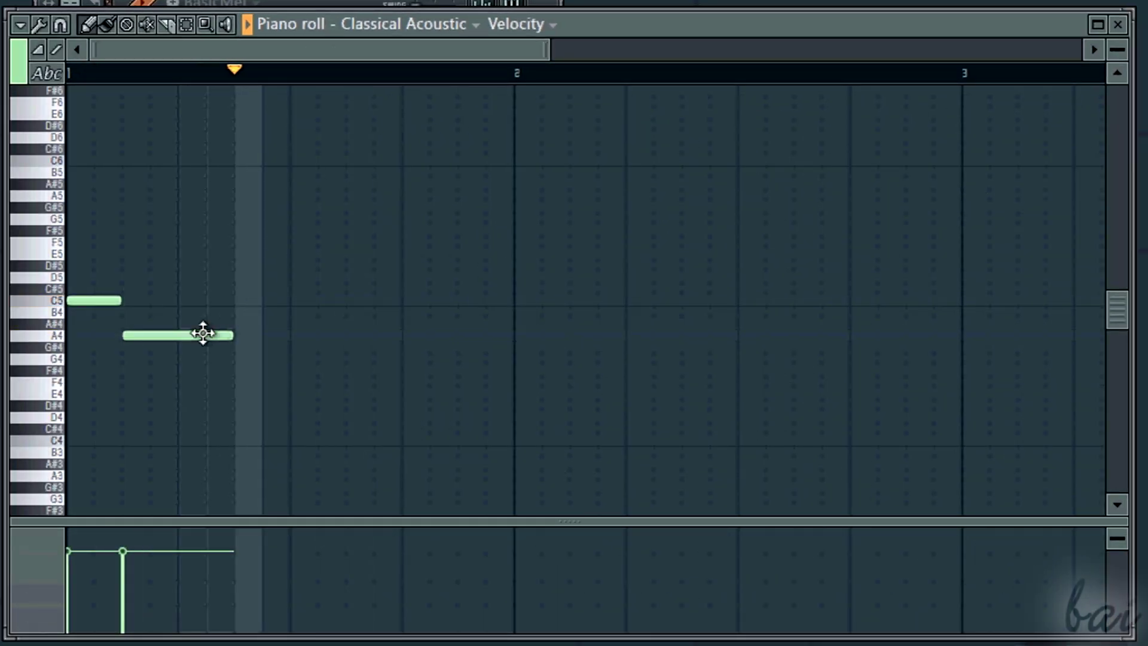
{"action": "left_click_drag", "start_coordinate": [120, 300], "coordinate": [215, 335]}
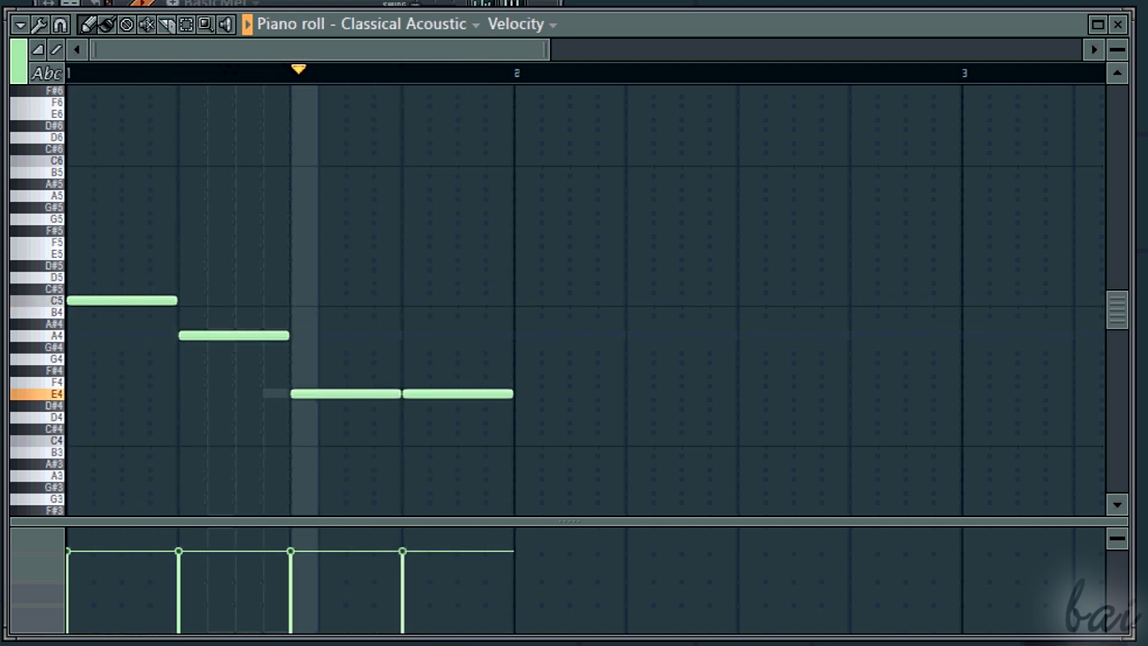
{"action": "key", "text": "space"}
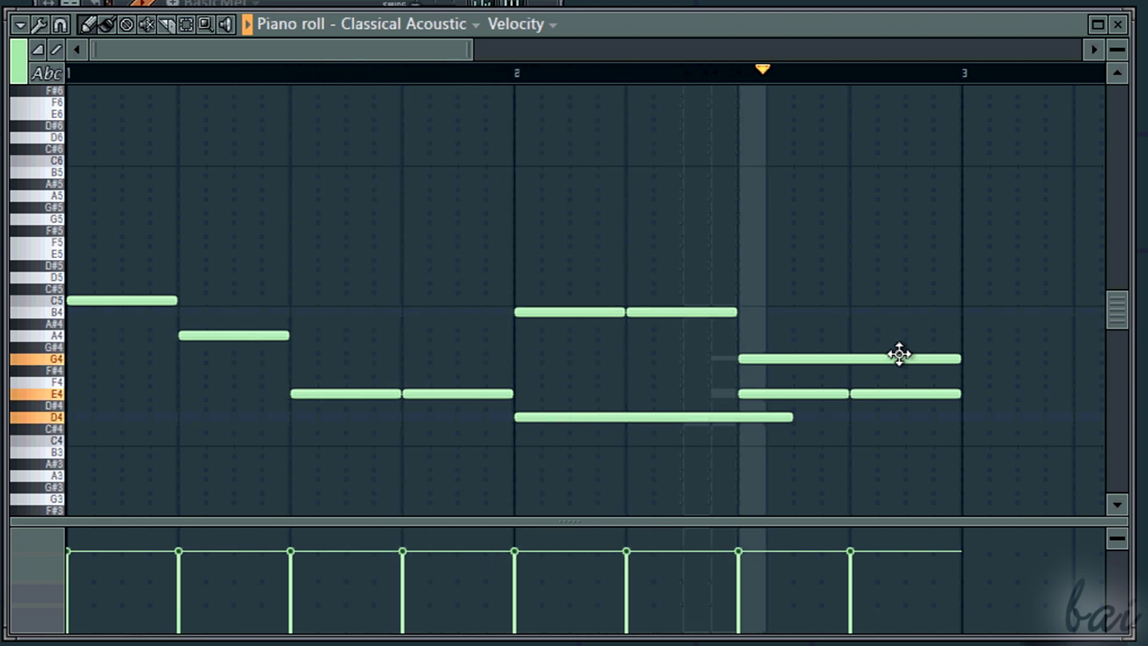
{"action": "key", "text": "space"}
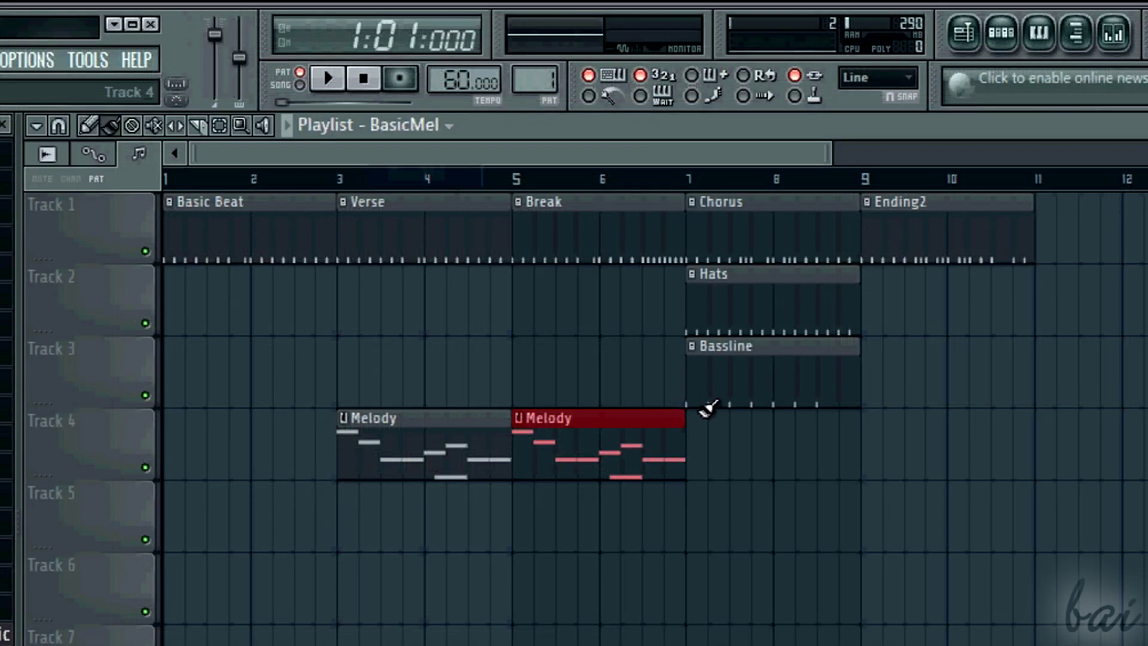
Step: Paint the BasicMel clip on Track 4 at bar 7, then play the song in SONG mode and pause
{"action": "left_click", "coordinate": [703, 419]}
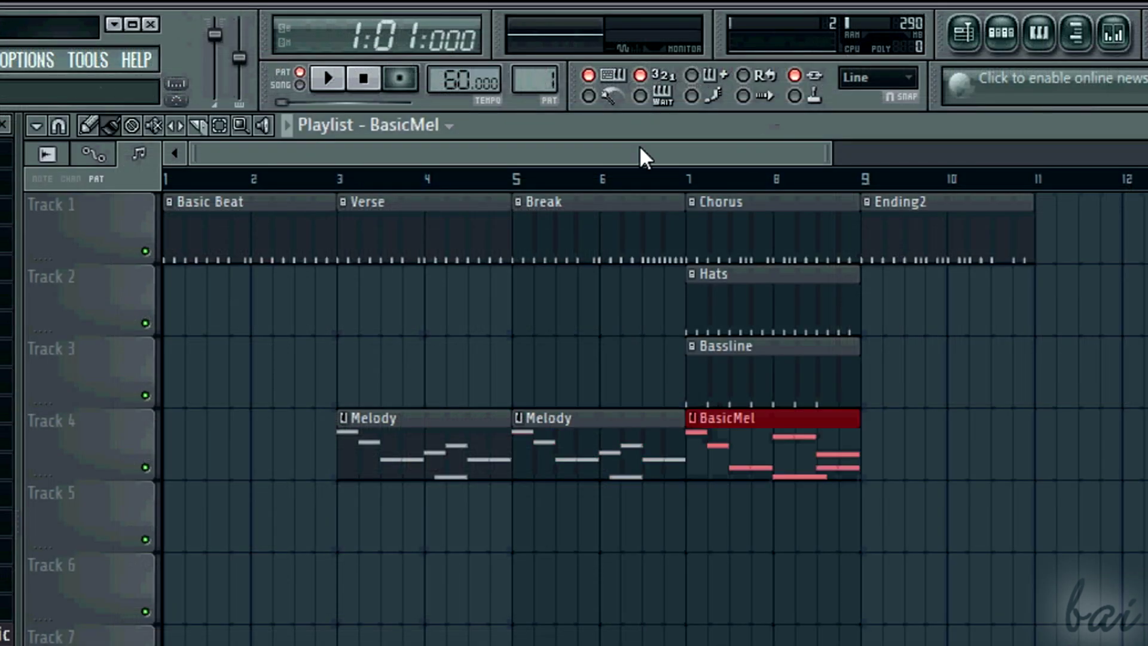
{"action": "left_click", "coordinate": [174, 178]}
{"action": "key", "text": "space"}
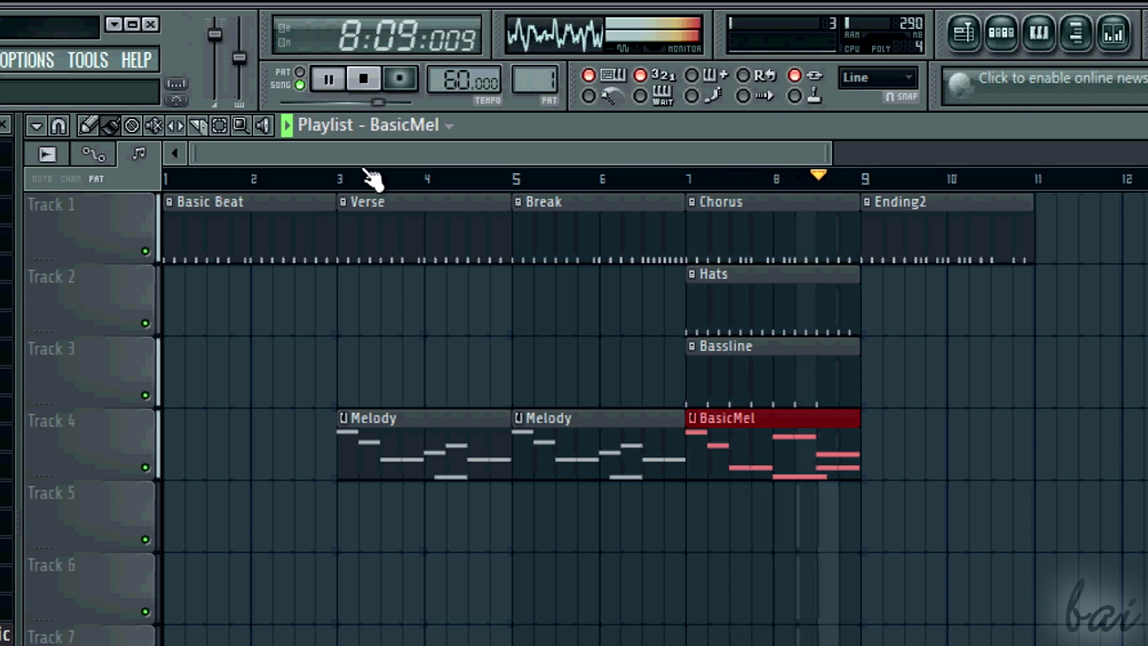
{"action": "left_click", "coordinate": [328, 78]}
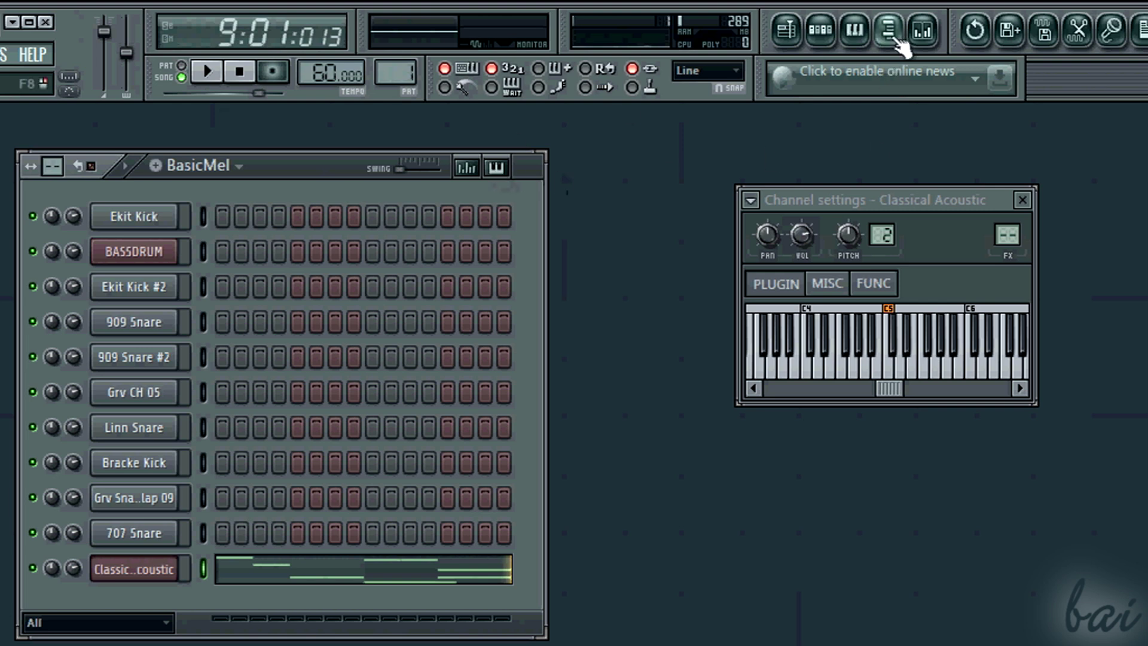
Step: Open the Mixer and link the Ekit Kick channel to Insert 3
{"action": "left_click", "coordinate": [928, 43]}
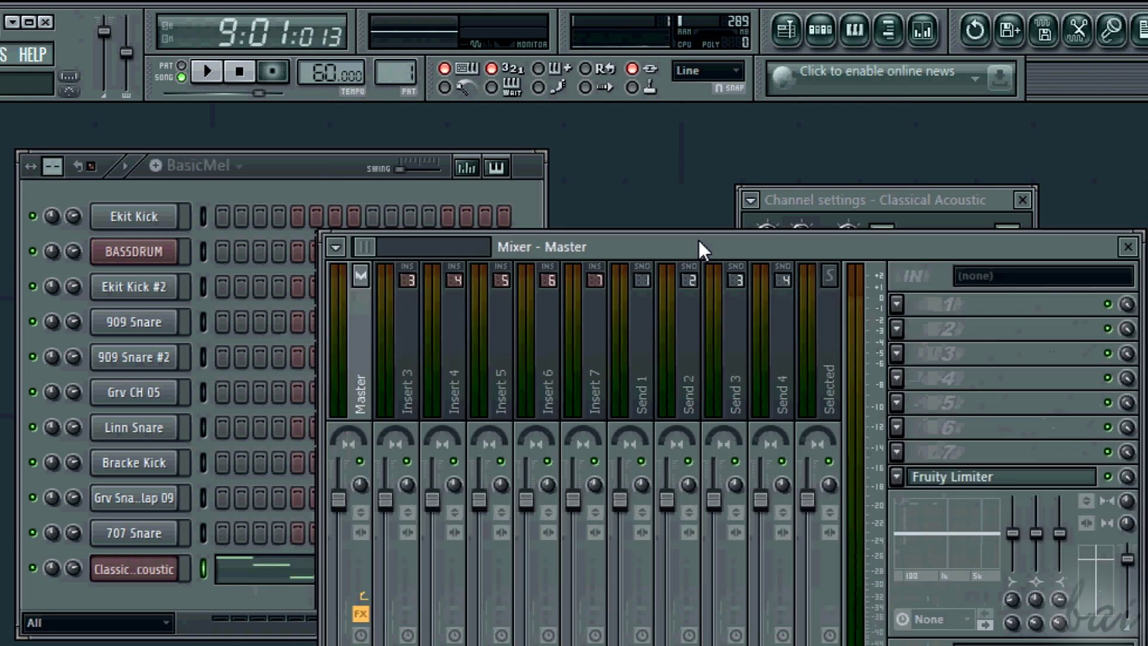
{"action": "left_click_drag", "start_coordinate": [698, 239], "coordinate": [755, 205]}
{"action": "right_click", "coordinate": [475, 221]}
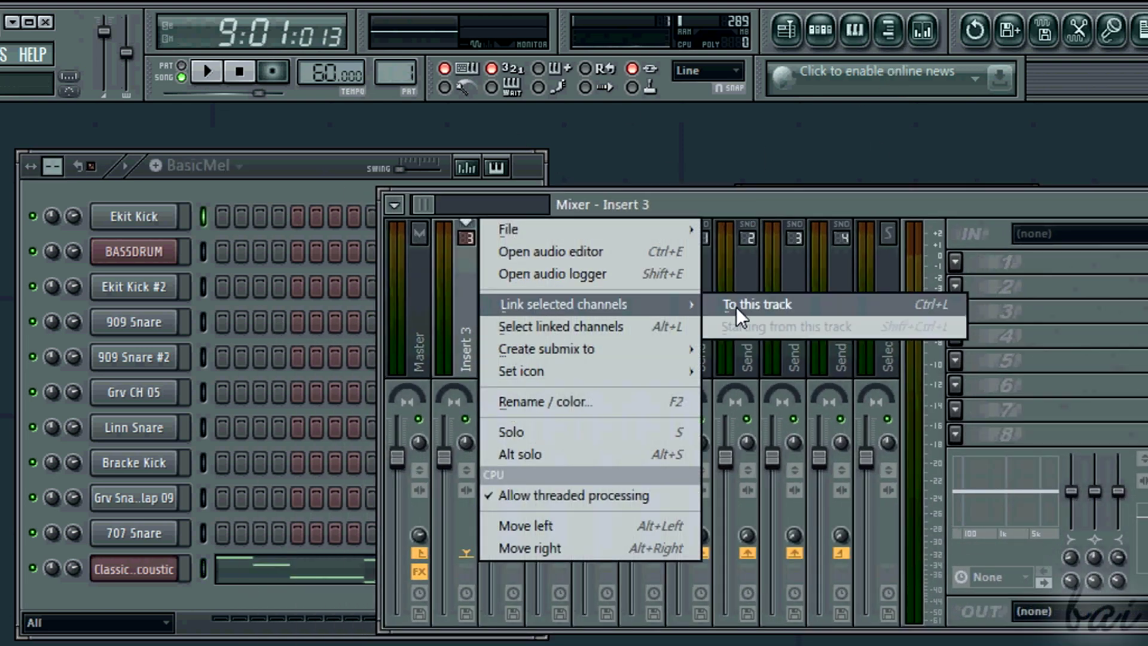
{"action": "left_click", "coordinate": [744, 304]}
Step: Link BASSDRUM to Insert 4 and 909 Snare to Insert 5
{"action": "left_click", "coordinate": [347, 264]}
{"action": "right_click", "coordinate": [513, 285]}
{"action": "mouse_move", "coordinate": [628, 302]}
{"action": "left_click", "coordinate": [853, 303]}
{"action": "left_click", "coordinate": [203, 322]}
{"action": "right_click", "coordinate": [569, 216]}
{"action": "mouse_move", "coordinate": [671, 305]}
{"action": "left_click", "coordinate": [853, 310]}
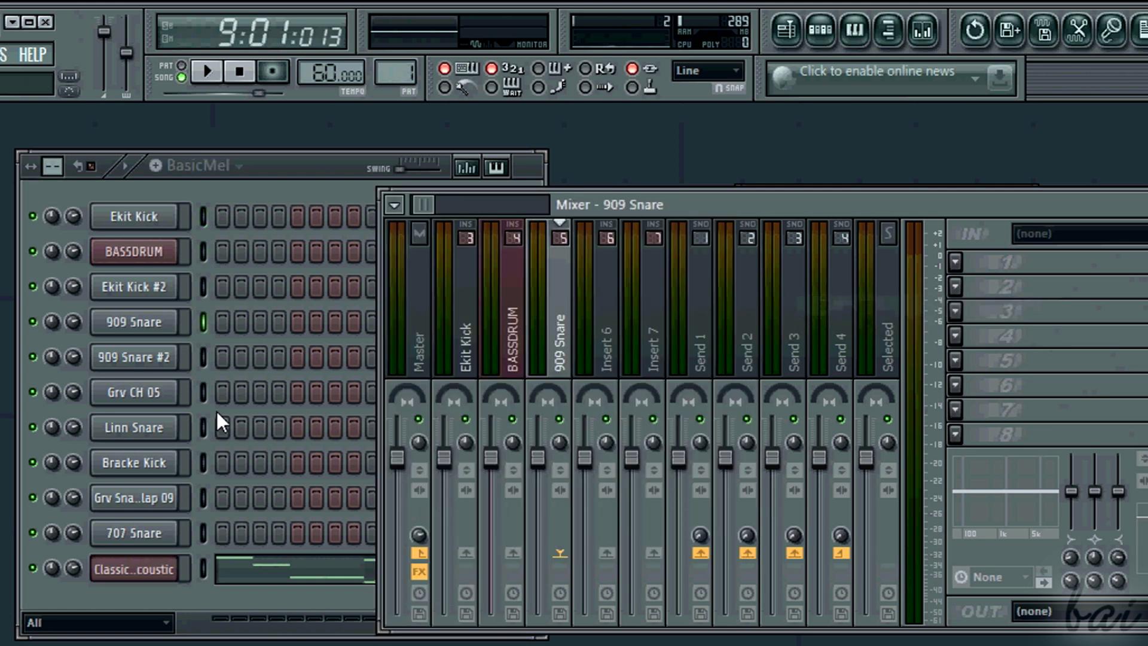
Step: Link Grv CH 05 to Insert 6 and Linn Snare to Insert 7
{"action": "left_click", "coordinate": [203, 391]}
{"action": "right_click", "coordinate": [615, 289]}
{"action": "left_click", "coordinate": [684, 305]}
{"action": "left_click", "coordinate": [203, 426]}
{"action": "right_click", "coordinate": [651, 314]}
{"action": "mouse_move", "coordinate": [876, 303]}
{"action": "left_click", "coordinate": [941, 304]}
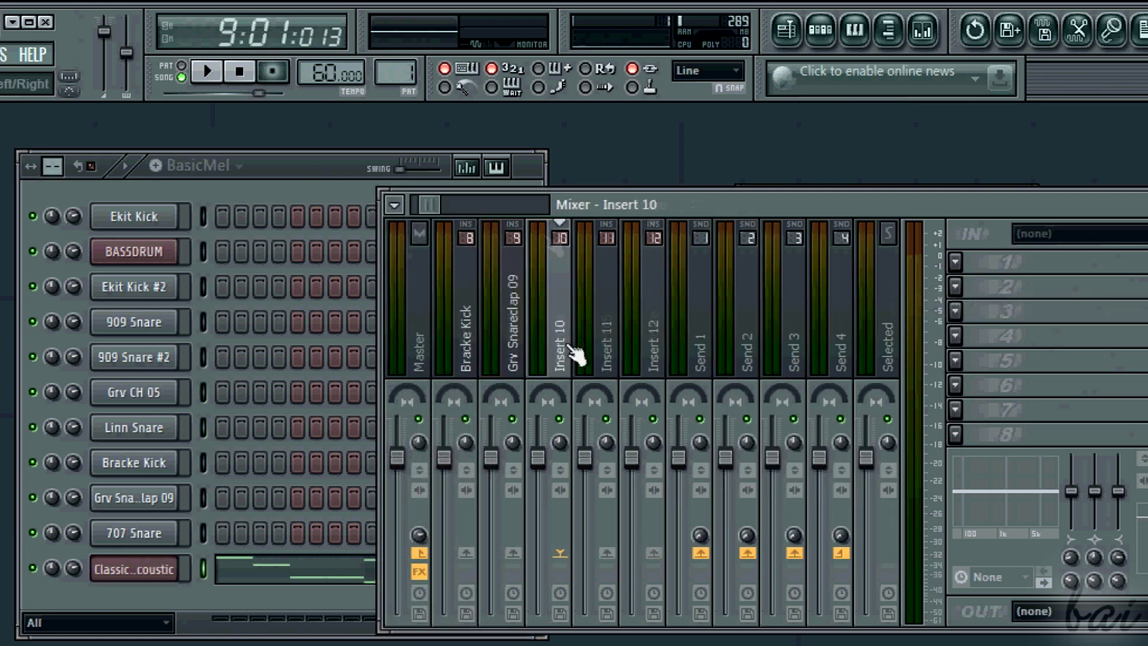
Step: Link the Classical Acoustic channel to Insert 10
{"action": "right_click", "coordinate": [558, 315]}
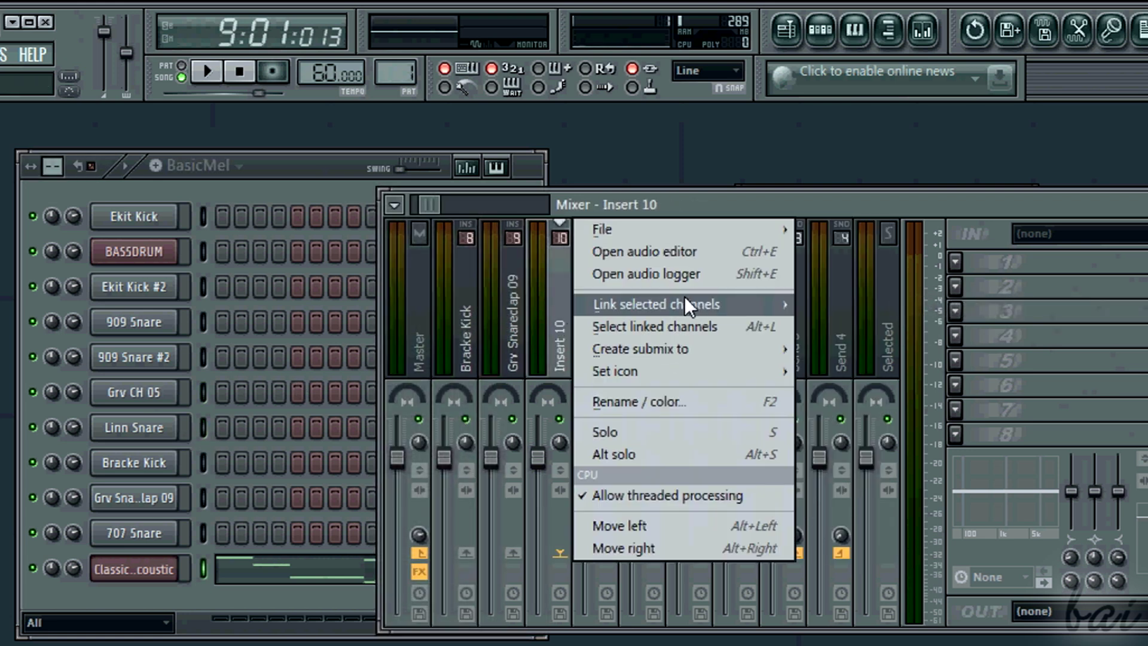
{"action": "mouse_move", "coordinate": [685, 304]}
{"action": "left_click", "coordinate": [825, 303]}
{"action": "left_click_drag", "start_coordinate": [425, 205], "coordinate": [413, 202]}
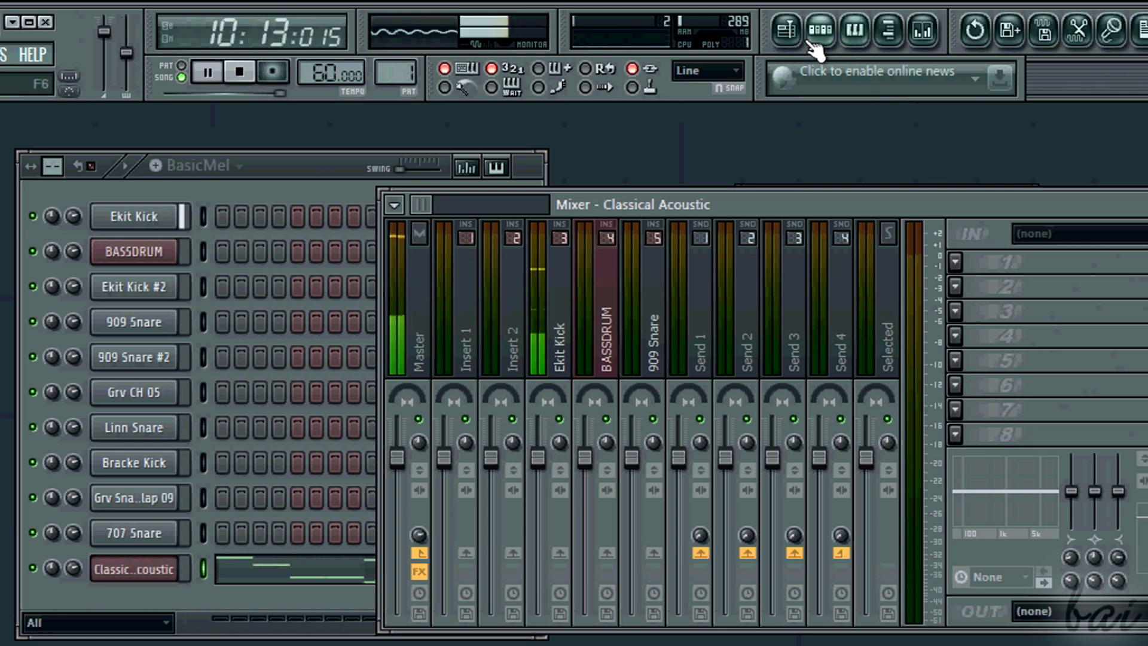
Step: Select the Chorus pattern, switch to song mode, and arrange the Mixer over the Playlist
{"action": "left_click", "coordinate": [203, 165]}
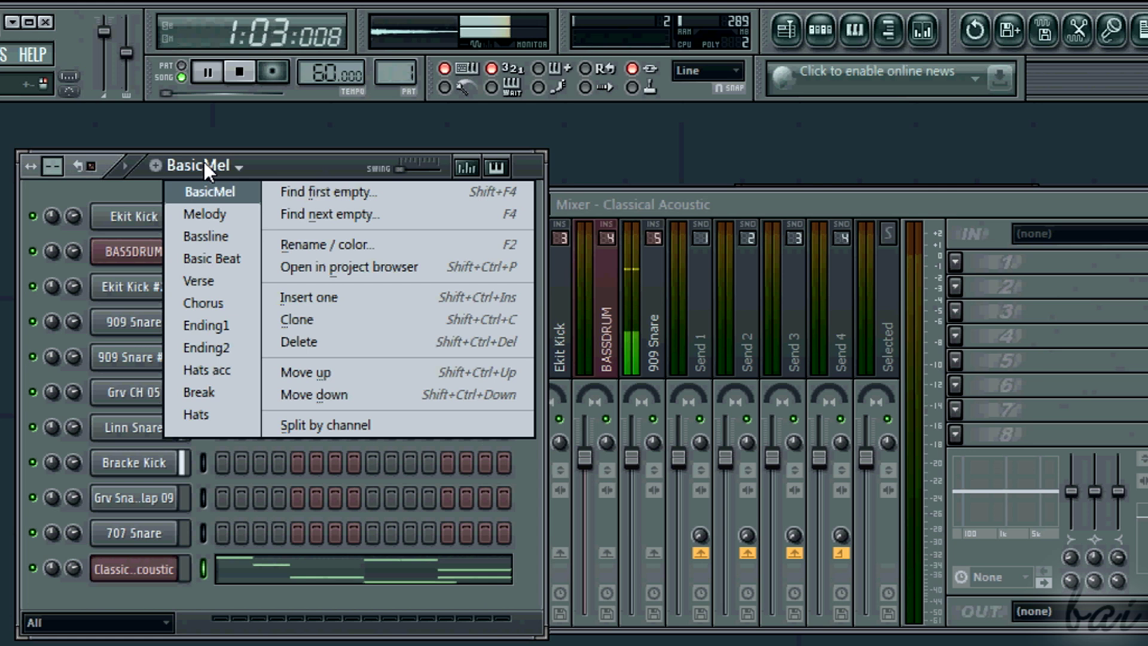
{"action": "left_click", "coordinate": [216, 299]}
{"action": "left_click", "coordinate": [183, 67]}
{"action": "key", "text": "F9"}
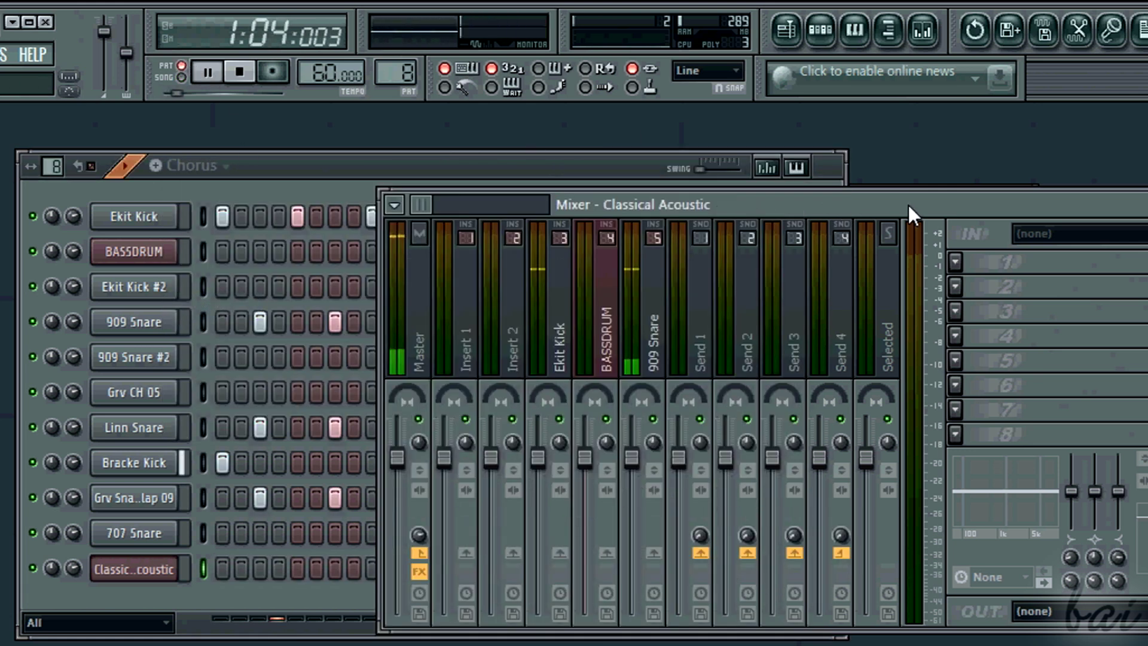
{"action": "left_click", "coordinate": [454, 299]}
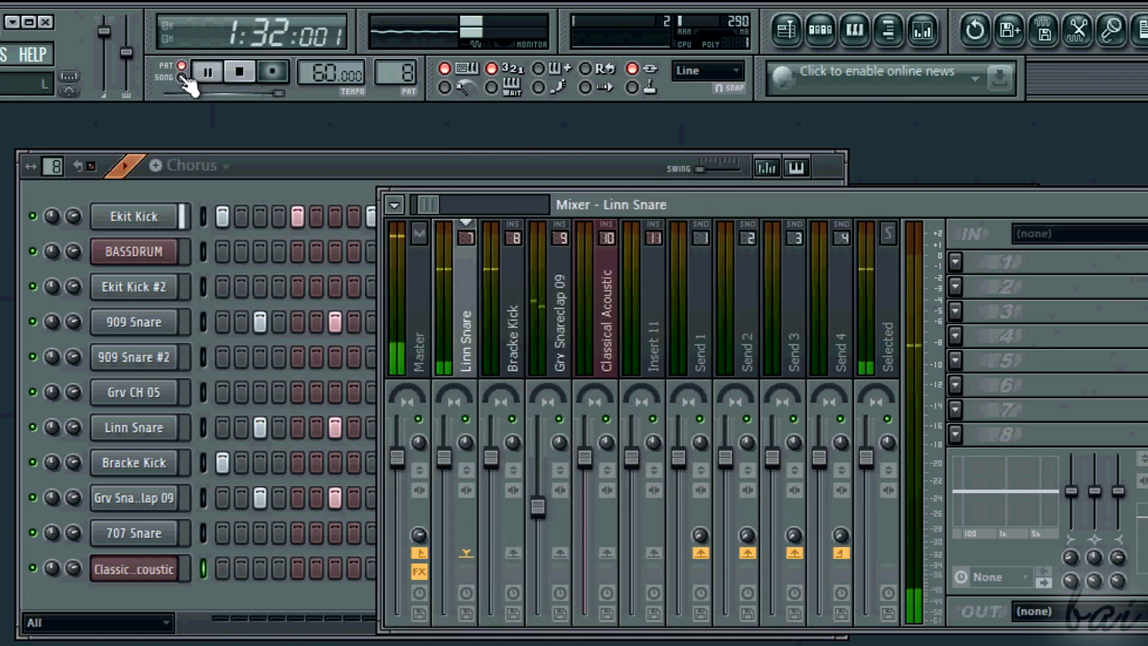
{"action": "left_click", "coordinate": [181, 77]}
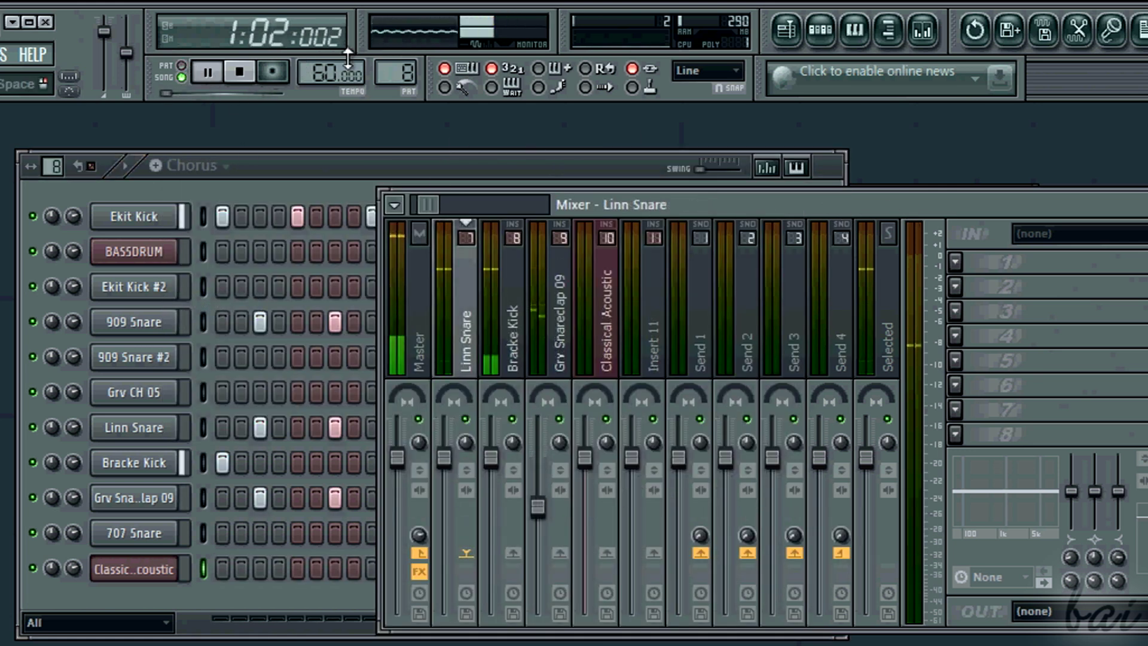
{"action": "left_click", "coordinate": [788, 30]}
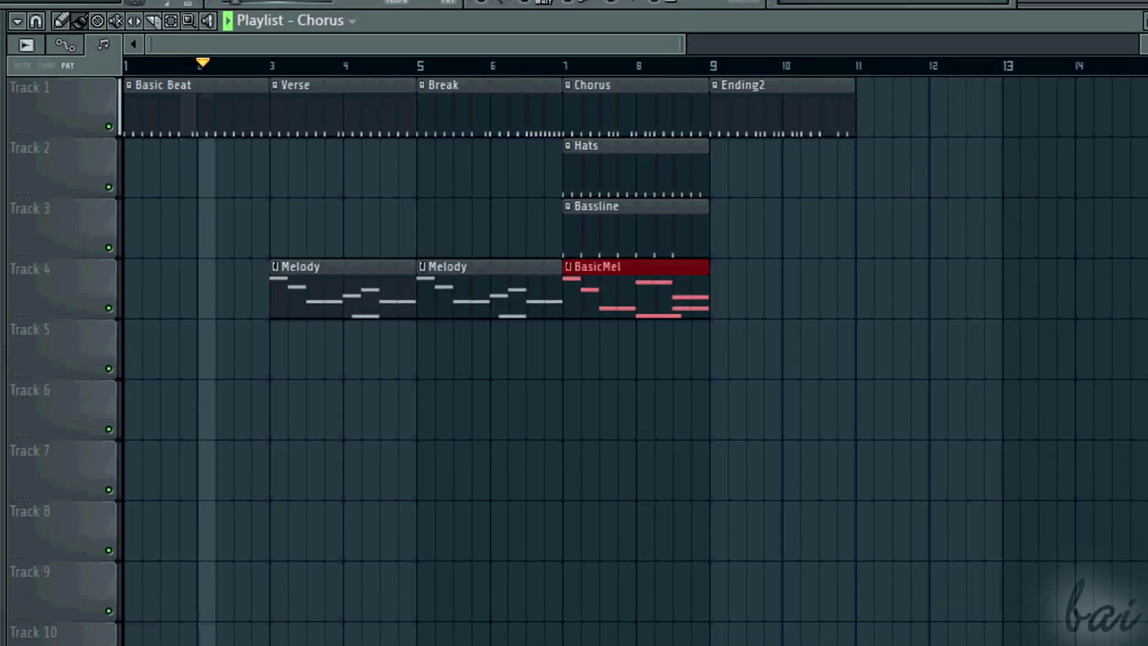
{"action": "key", "text": "F9"}
{"action": "left_click_drag", "start_coordinate": [760, 105], "coordinate": [736, 249]}
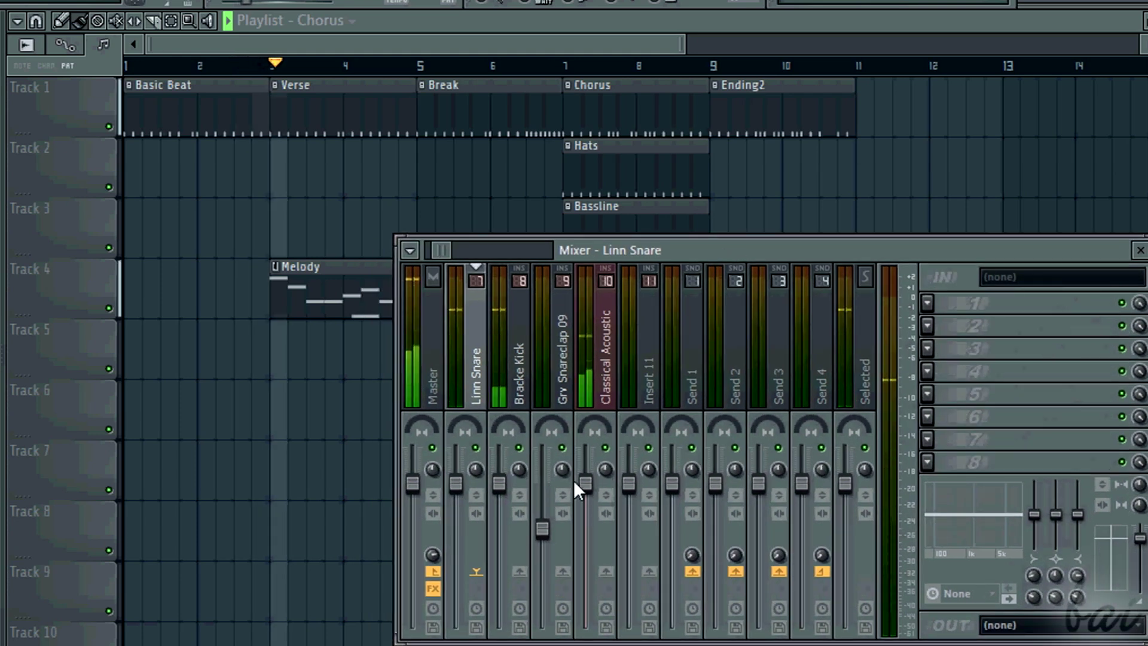
Step: Lower the Classical Acoustic fader, then pull the BASSDRUM fader down
{"action": "left_click_drag", "start_coordinate": [586, 483], "coordinate": [580, 635]}
{"action": "left_click_drag", "start_coordinate": [573, 508], "coordinate": [562, 551]}
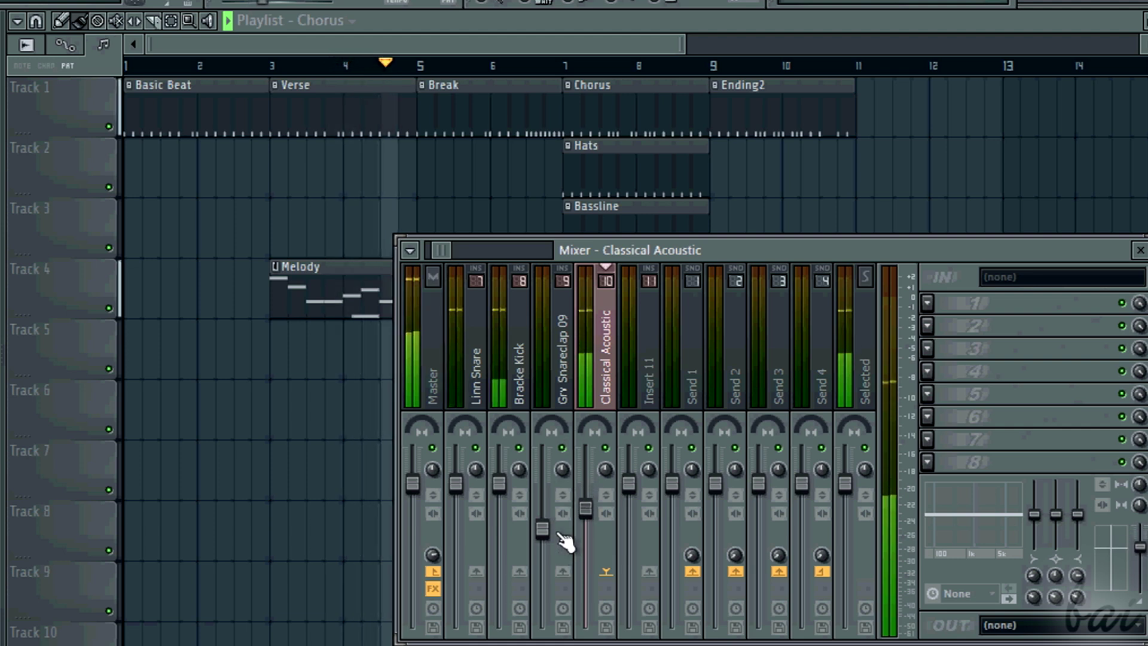
{"action": "scroll", "coordinate": [545, 525], "scroll_direction": "up", "scroll_amount": 4}
{"action": "left_click", "coordinate": [503, 487]}
{"action": "left_click_drag", "start_coordinate": [508, 492], "coordinate": [494, 540]}
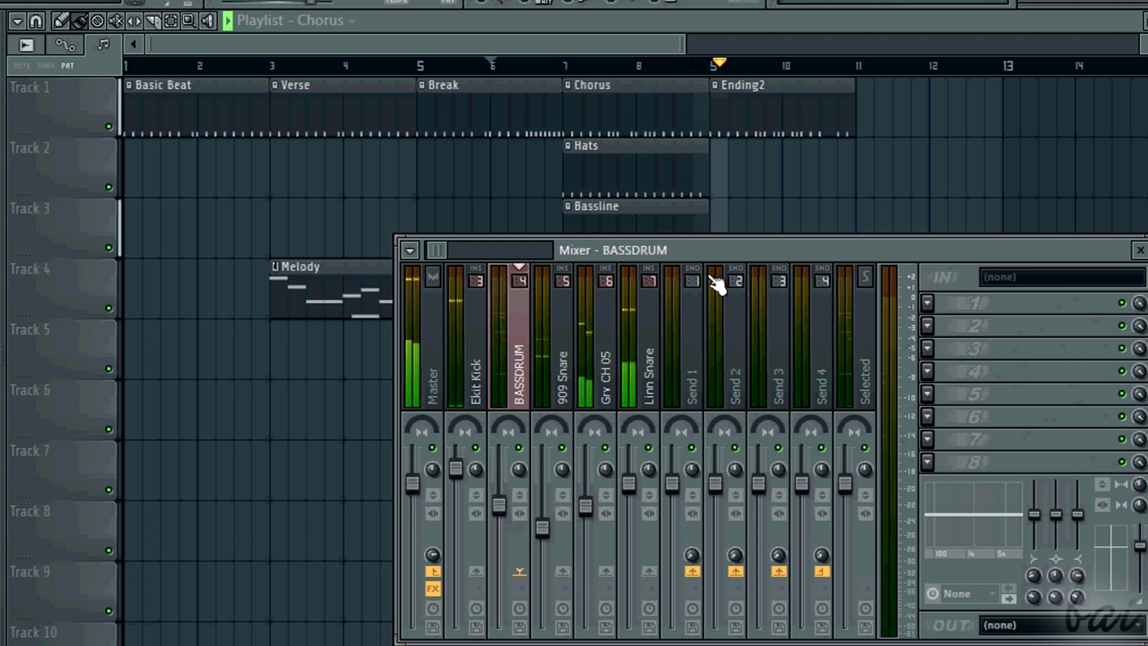
{"action": "left_click_drag", "start_coordinate": [447, 245], "coordinate": [432, 244]}
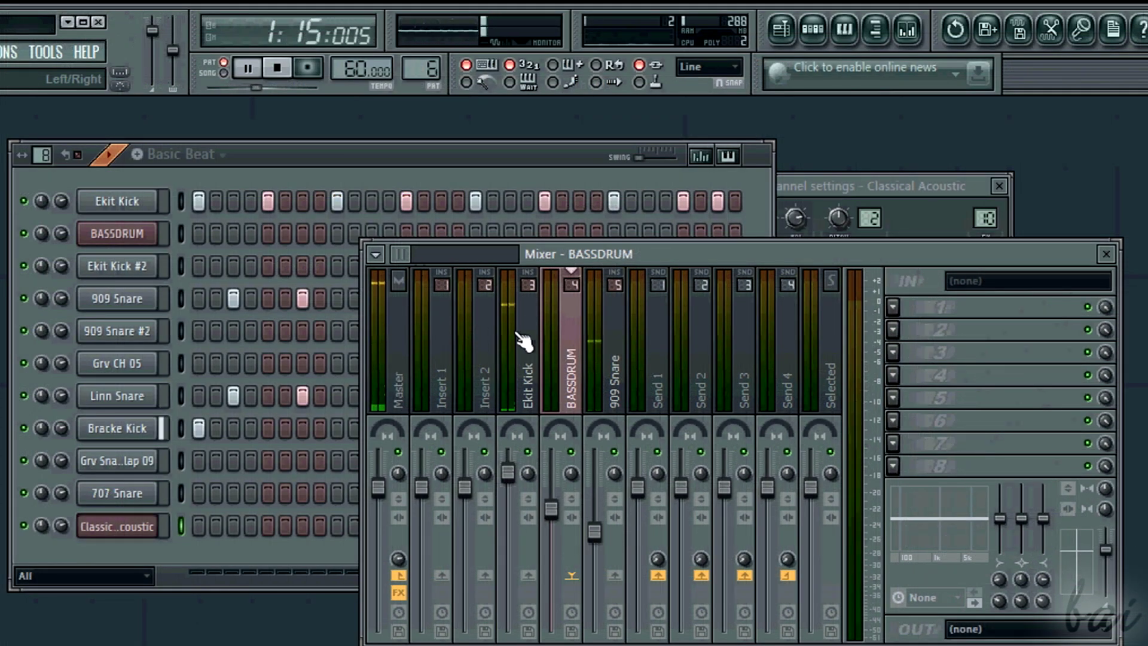
Step: Add Fruity Reeverb 2 to the Ekit Kick track, raising wet level and lowering decay
{"action": "left_click", "coordinate": [523, 341]}
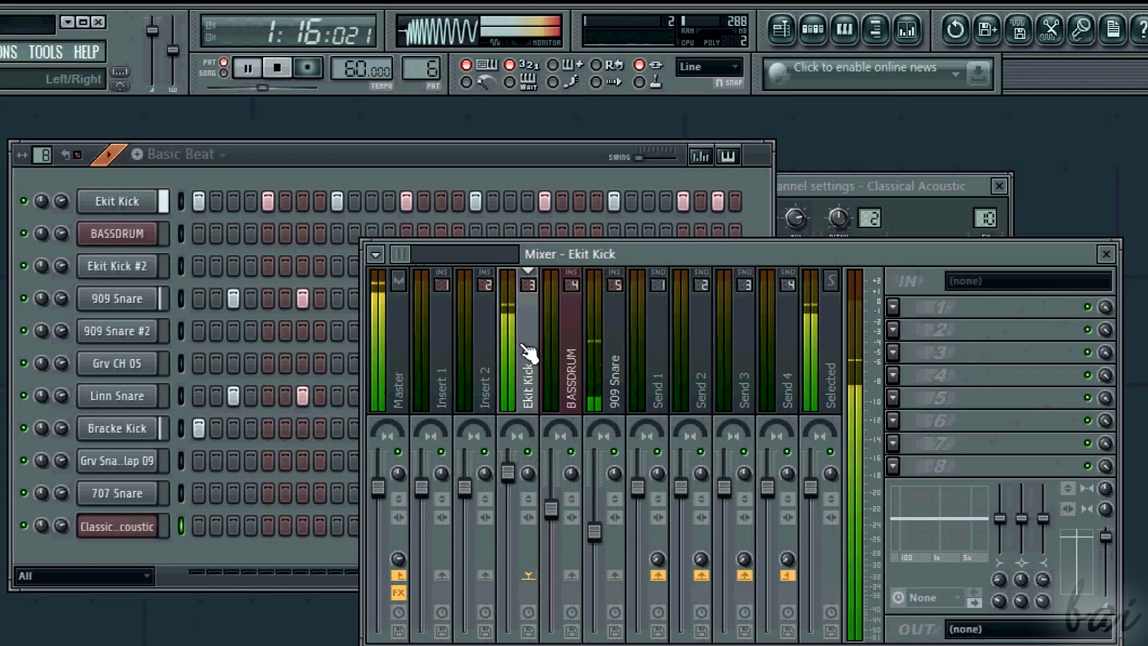
{"action": "left_click", "coordinate": [910, 308]}
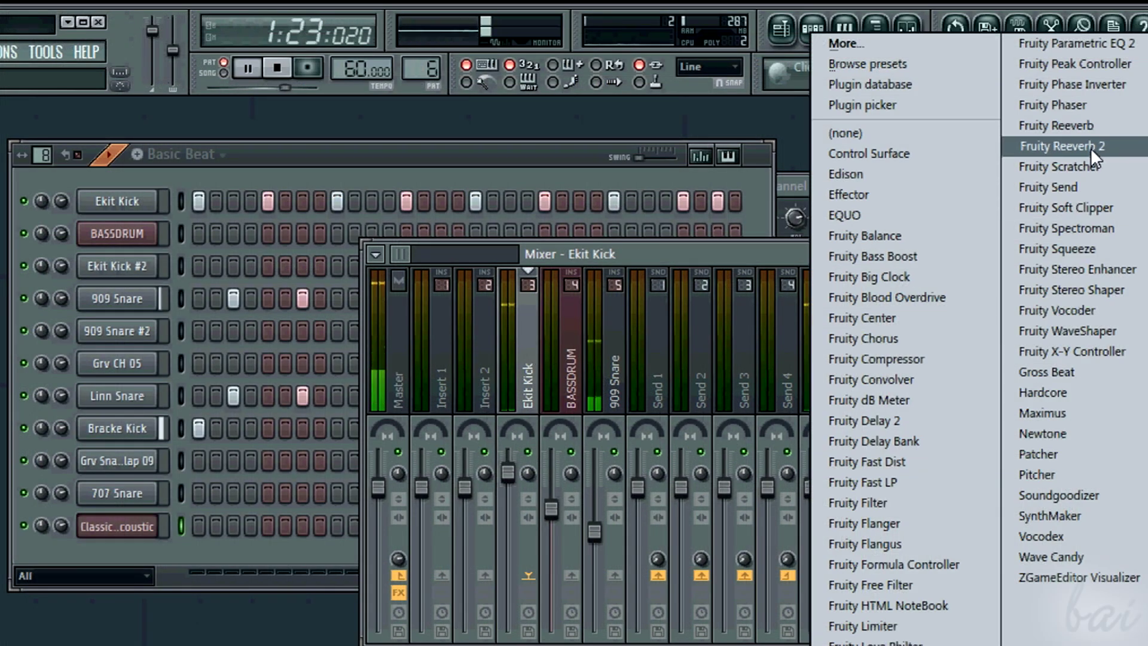
{"action": "left_click", "coordinate": [1090, 148]}
{"action": "left_click_drag", "start_coordinate": [353, 254], "coordinate": [826, 382]}
{"action": "mouse_move", "coordinate": [943, 461]}
{"action": "left_mouse_down"}
{"action": "mouse_move", "coordinate": [950, 421]}
{"action": "mouse_move", "coordinate": [943, 461]}
{"action": "left_mouse_up"}
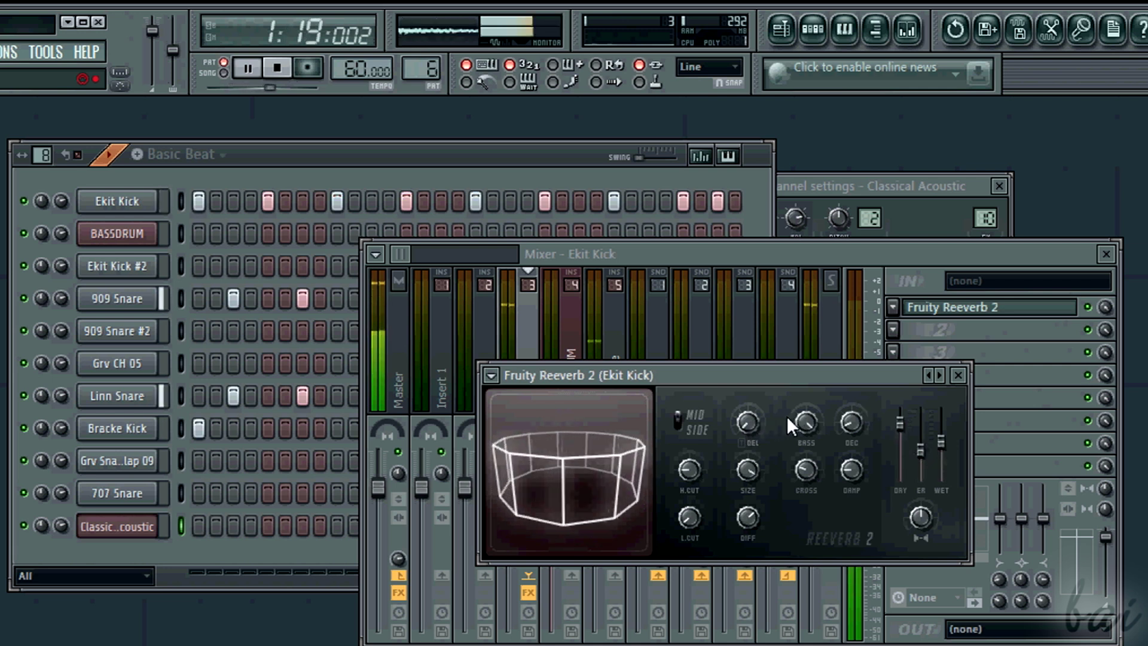
{"action": "left_click_drag", "start_coordinate": [849, 403], "coordinate": [848, 425]}
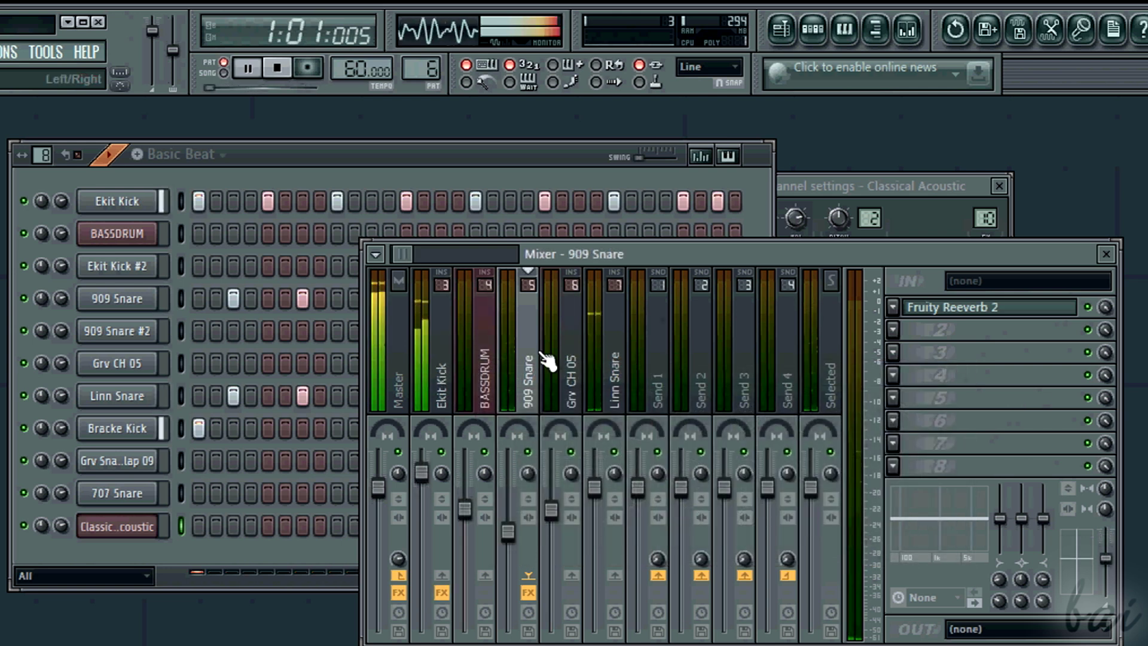
Step: Add Fruity Parametric EQ 2 to Ekit Kick, boosting the lows around 133 Hz
{"action": "left_click", "coordinate": [454, 365]}
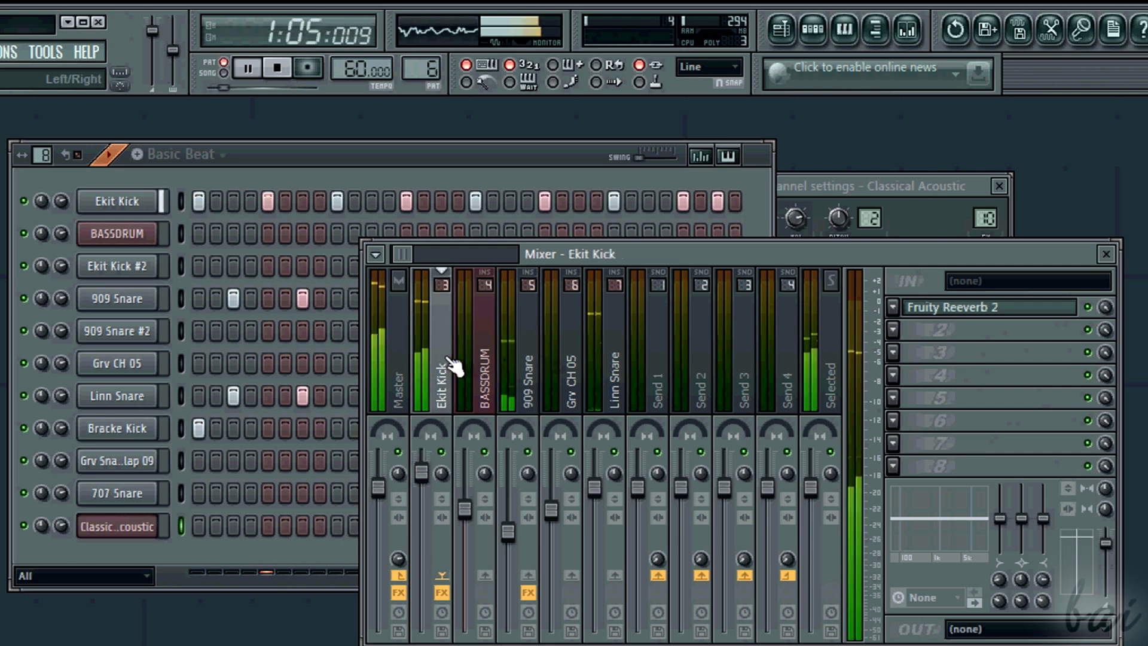
{"action": "left_click", "coordinate": [893, 330]}
{"action": "left_click", "coordinate": [1038, 90]}
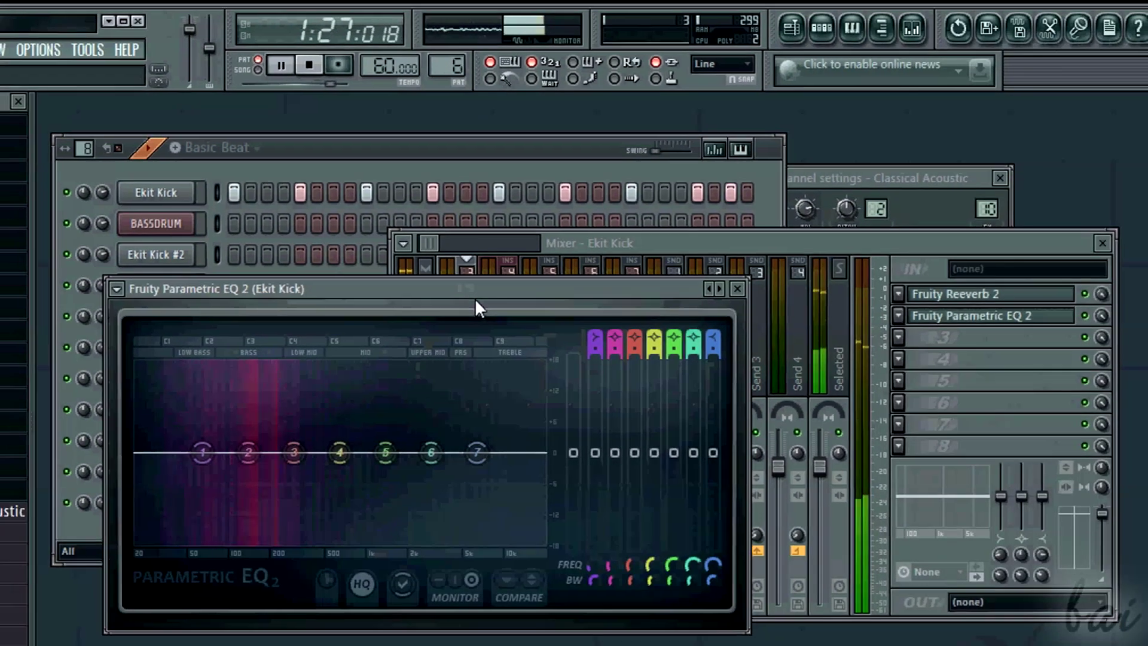
{"action": "left_click_drag", "start_coordinate": [499, 302], "coordinate": [587, 394]}
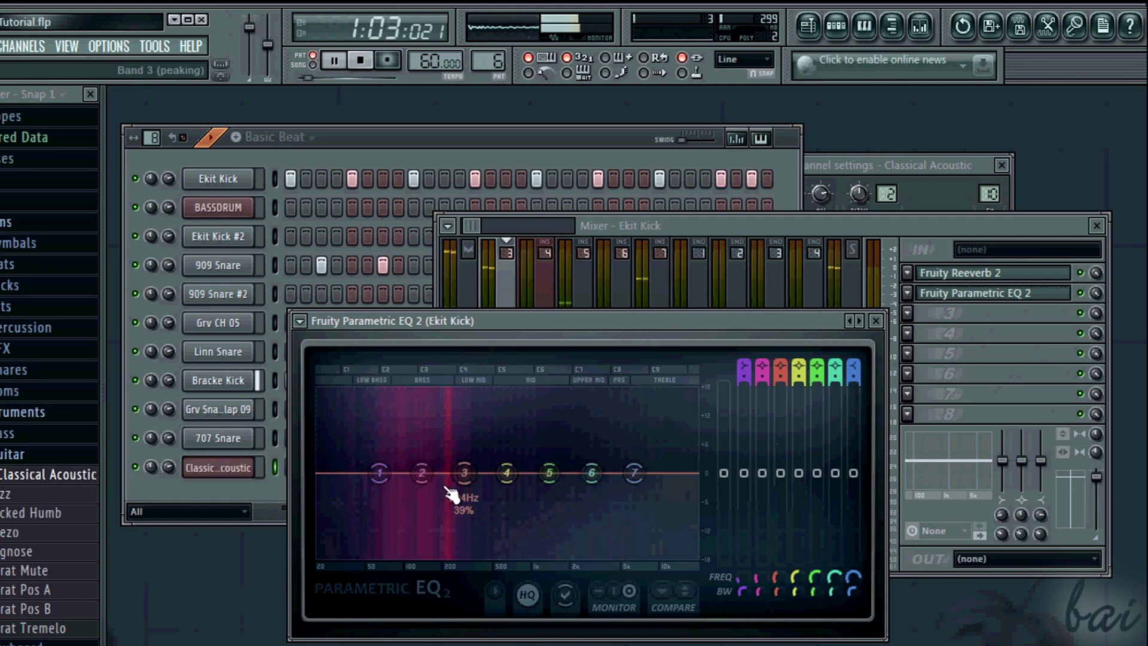
{"action": "left_click_drag", "start_coordinate": [421, 473], "coordinate": [420, 405]}
{"action": "left_click_drag", "start_coordinate": [424, 344], "coordinate": [425, 340]}
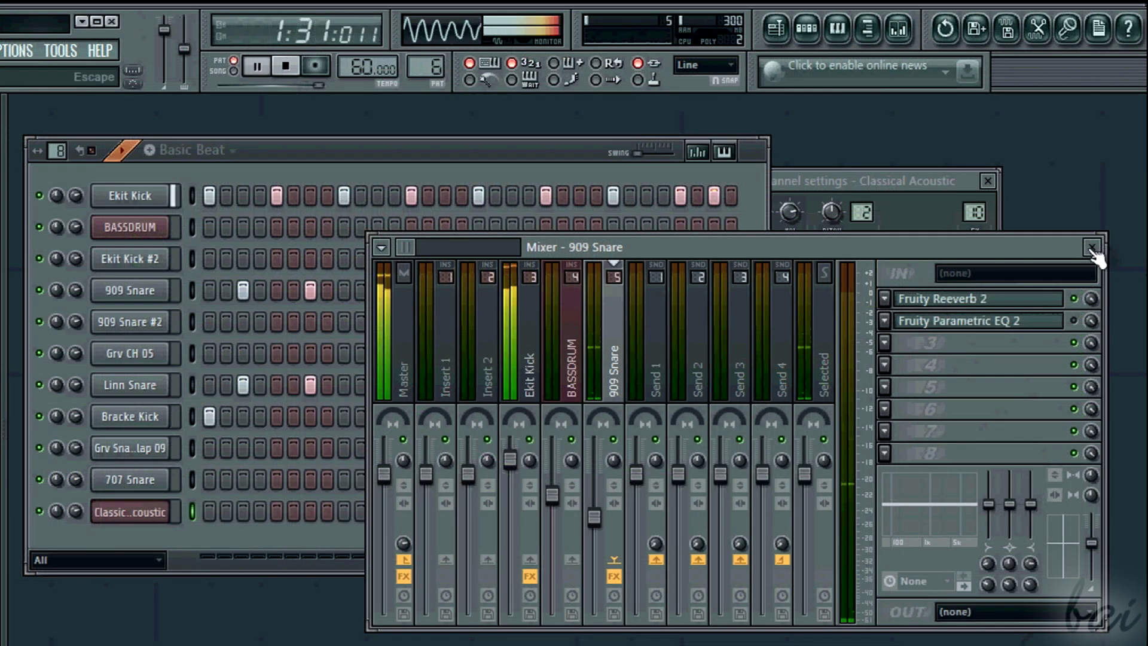
Step: Load Fruity Compressor into the Master track's first effect slot
{"action": "left_click", "coordinate": [402, 344]}
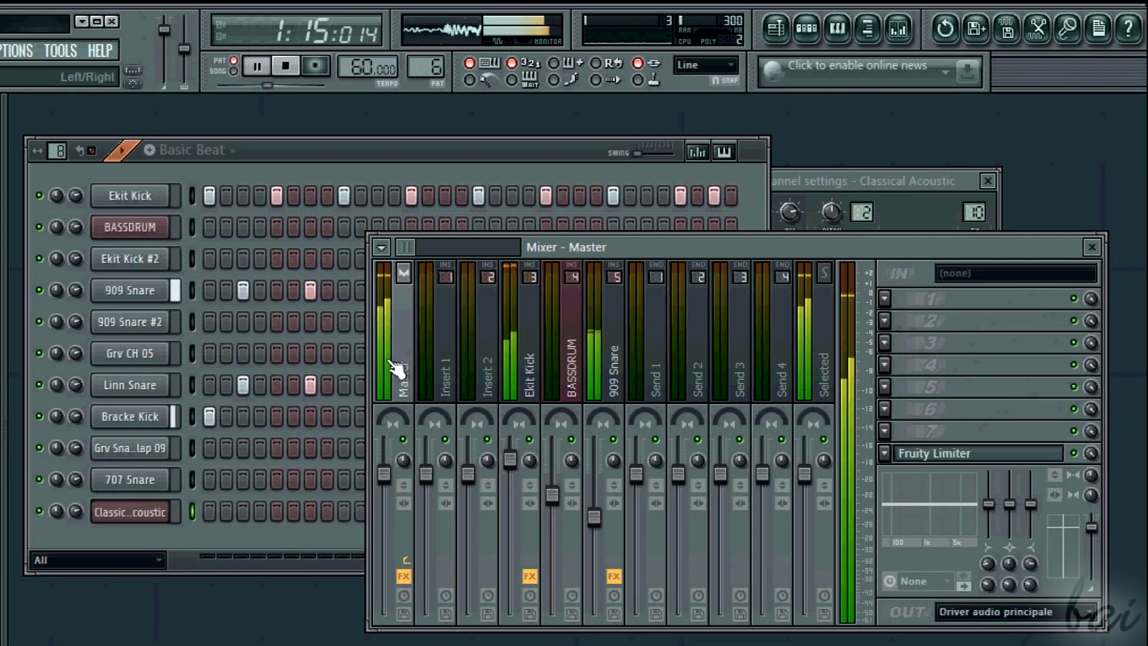
{"action": "left_click", "coordinate": [884, 298]}
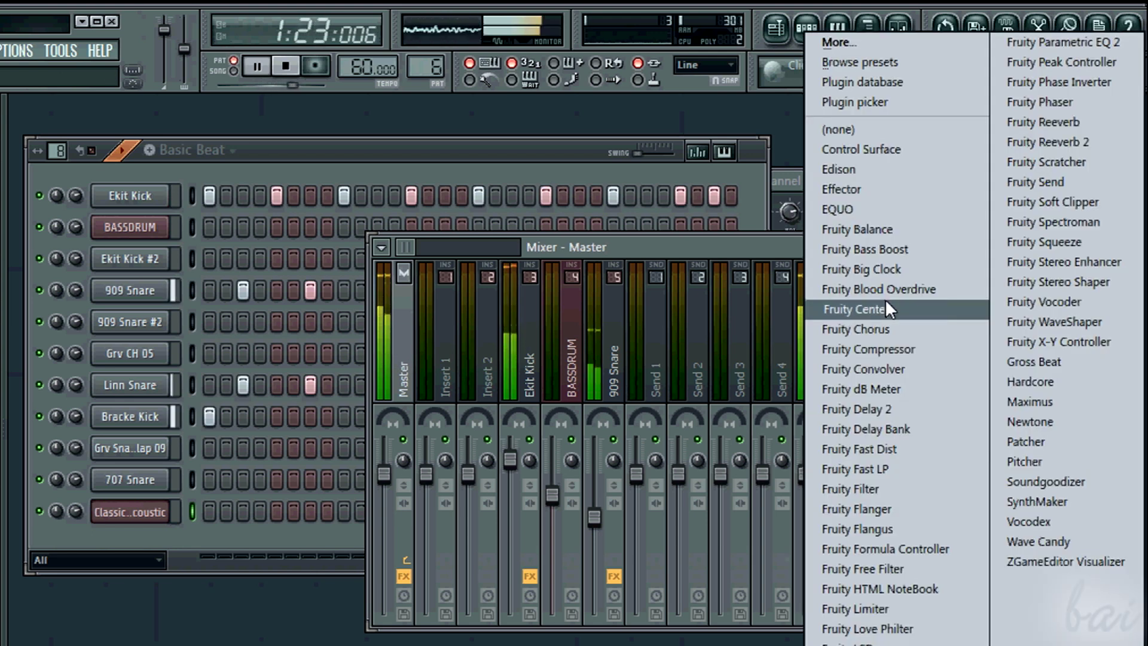
{"action": "left_click", "coordinate": [884, 349]}
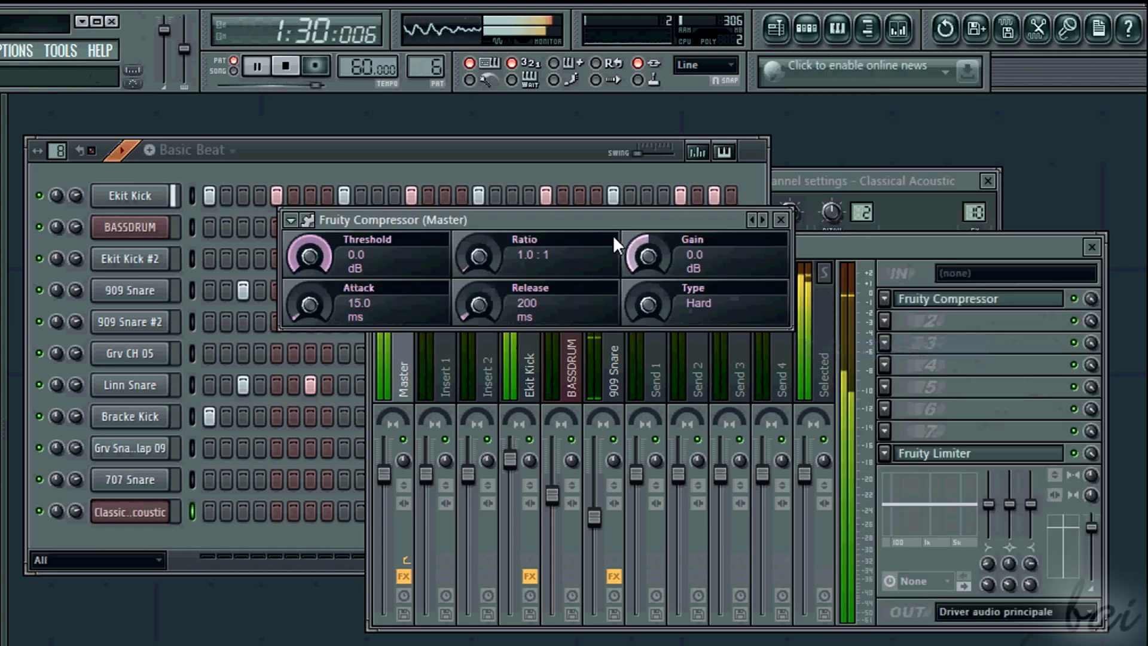
{"action": "left_click_drag", "start_coordinate": [594, 224], "coordinate": [607, 324]}
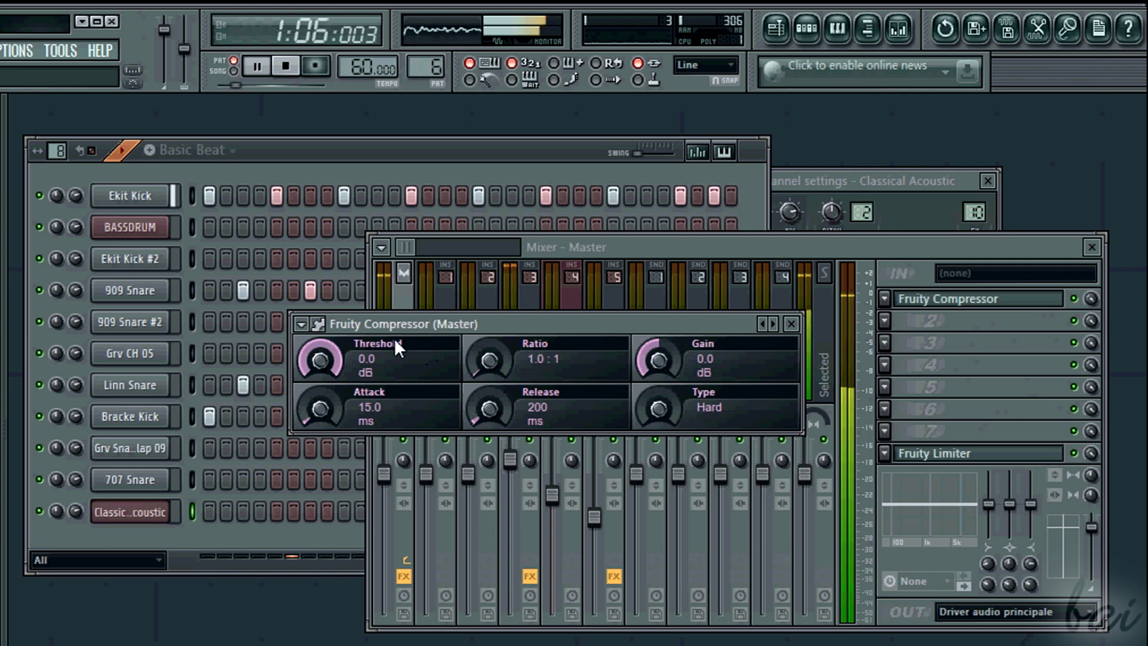
Step: Set the compressor to -11.5 dB threshold, 2.4:1 ratio and Medium type
{"action": "left_click_drag", "start_coordinate": [322, 384], "coordinate": [320, 463]}
{"action": "mouse_move", "coordinate": [319, 504]}
{"action": "left_mouse_down"}
{"action": "mouse_move", "coordinate": [319, 494]}
{"action": "mouse_move", "coordinate": [319, 503]}
{"action": "left_mouse_up"}
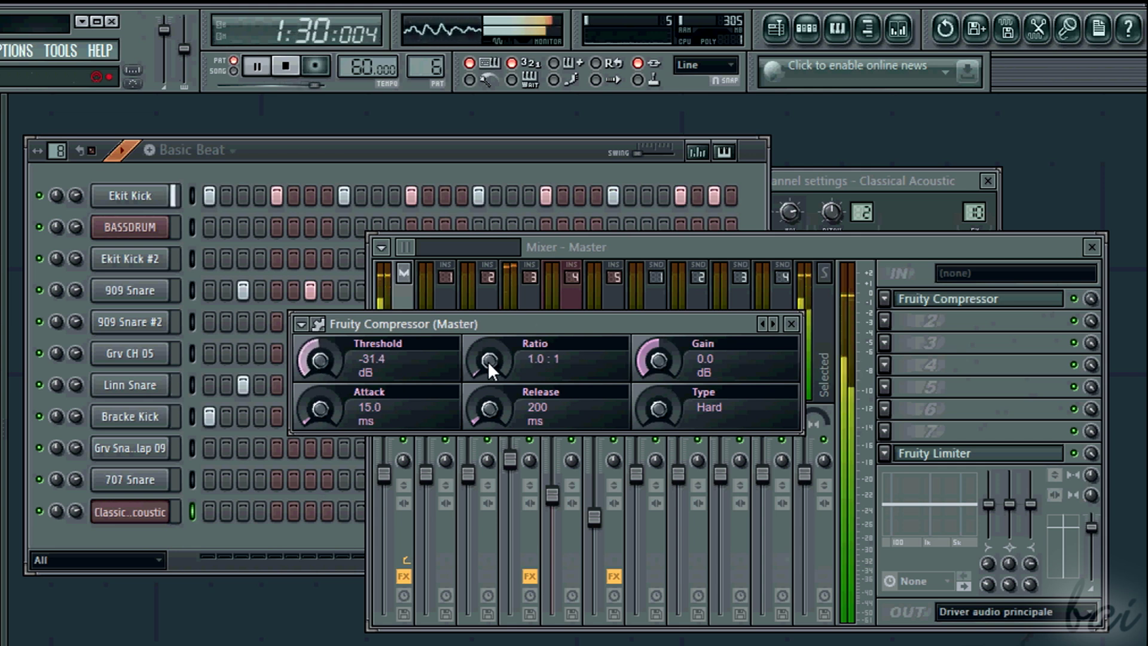
{"action": "mouse_move", "coordinate": [485, 369]}
{"action": "left_mouse_down"}
{"action": "mouse_move", "coordinate": [482, 309]}
{"action": "mouse_move", "coordinate": [478, 356]}
{"action": "left_mouse_up"}
{"action": "left_click_drag", "start_coordinate": [311, 366], "coordinate": [304, 265]}
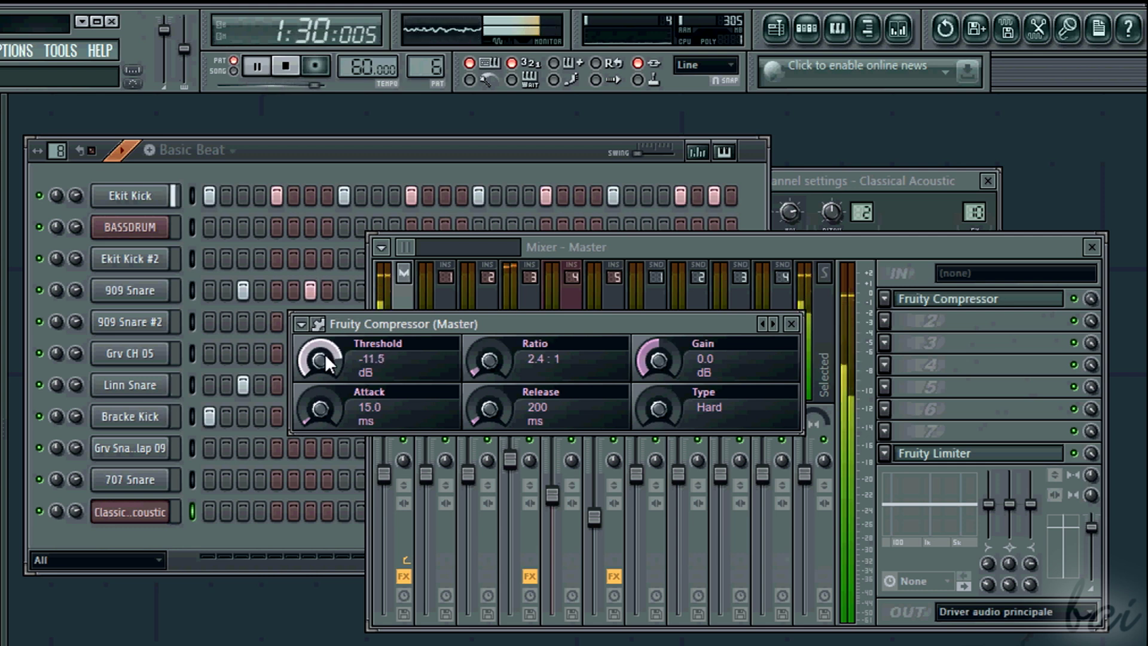
{"action": "left_click_drag", "start_coordinate": [668, 404], "coordinate": [661, 356]}
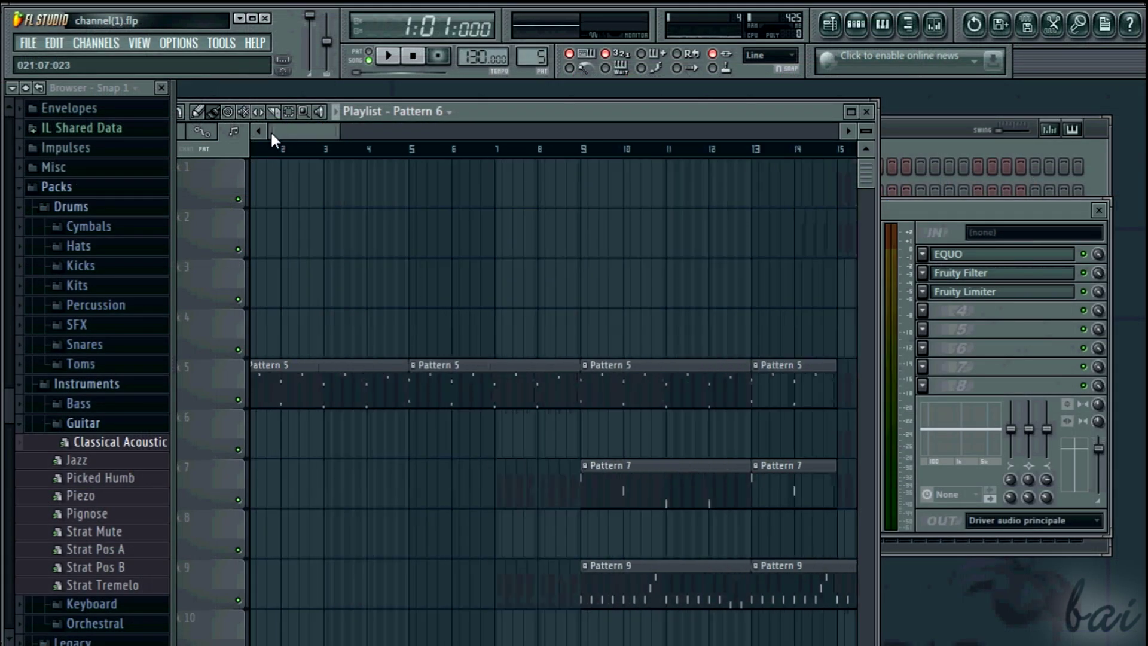
Step: Play the arrangement from bar 15, scrolling the playlist to follow the song
{"action": "left_click", "coordinate": [402, 133]}
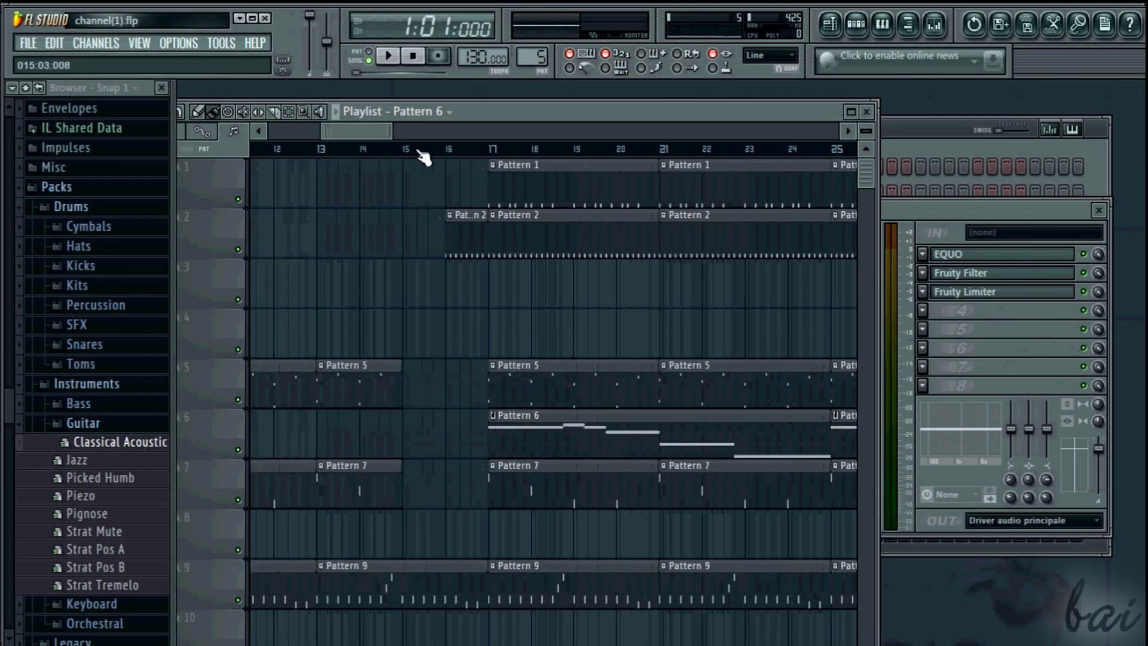
{"action": "left_click", "coordinate": [430, 153]}
{"action": "left_click", "coordinate": [389, 56]}
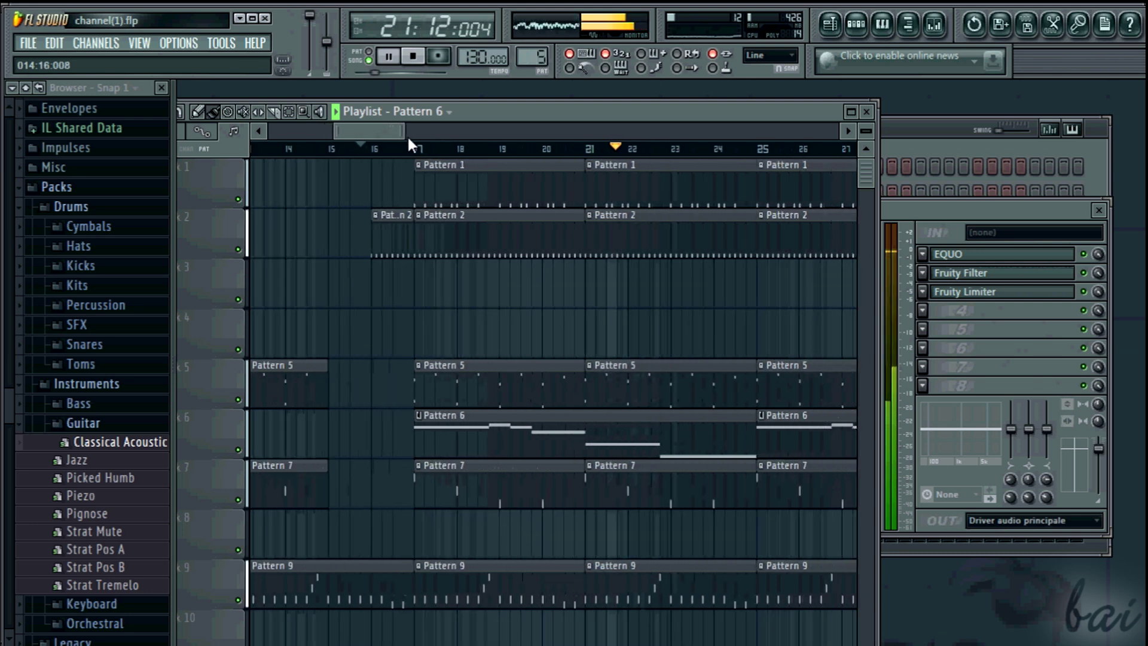
{"action": "left_click_drag", "start_coordinate": [405, 130], "coordinate": [424, 127]}
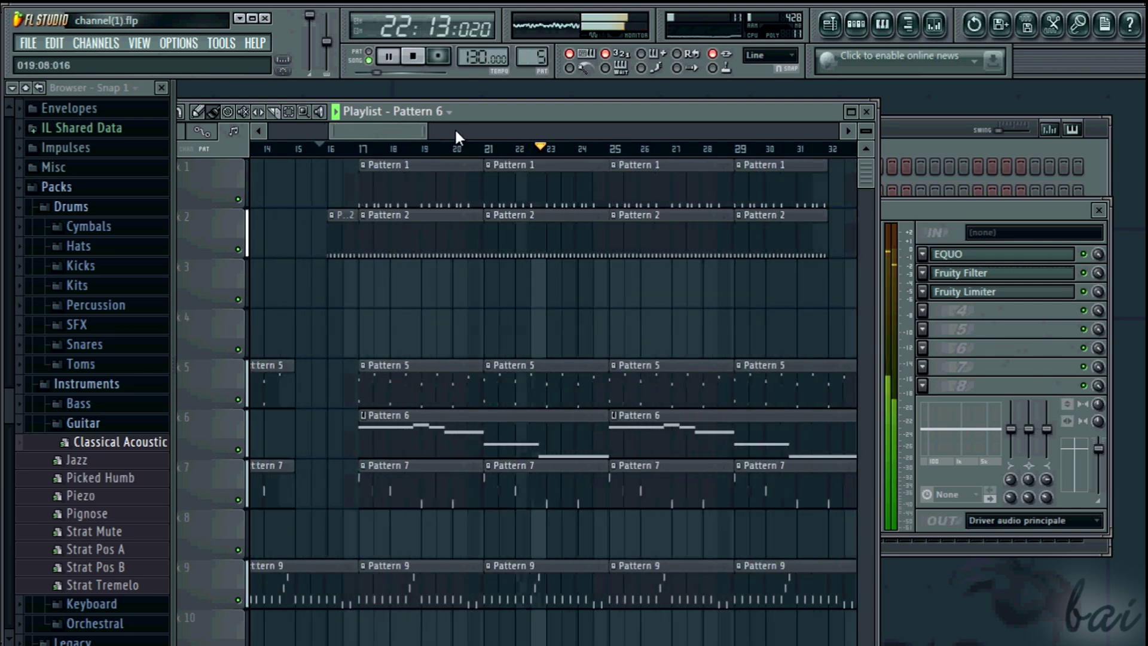
{"action": "scroll", "coordinate": [454, 127], "scroll_direction": "up", "scroll_amount": 2}
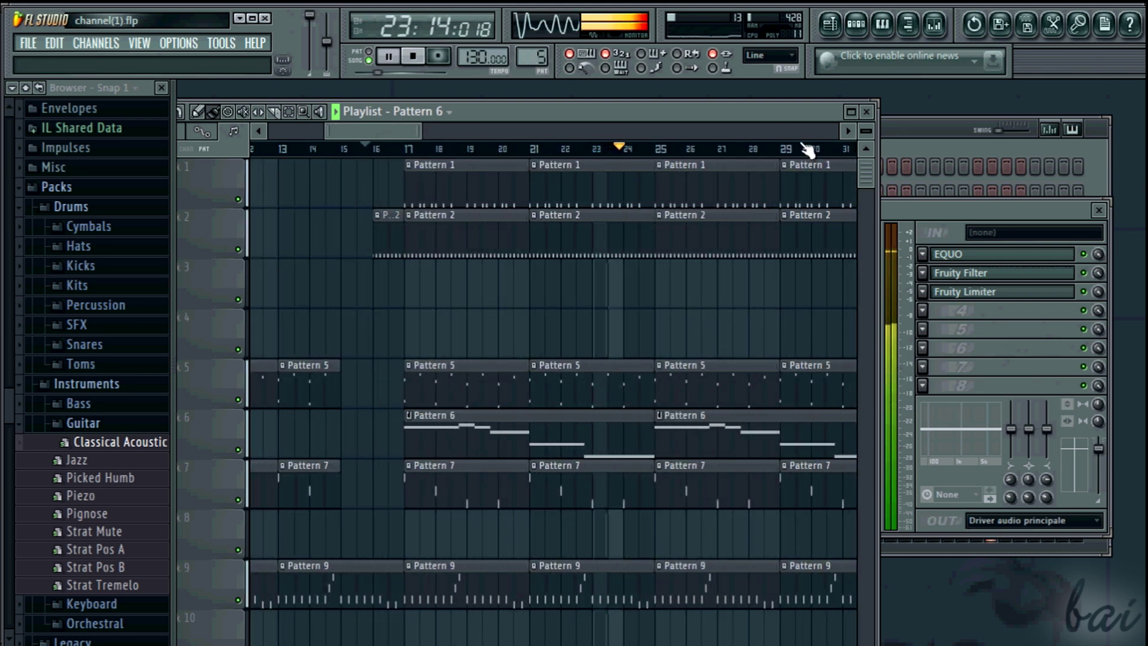
{"action": "left_click_drag", "start_coordinate": [401, 128], "coordinate": [449, 124]}
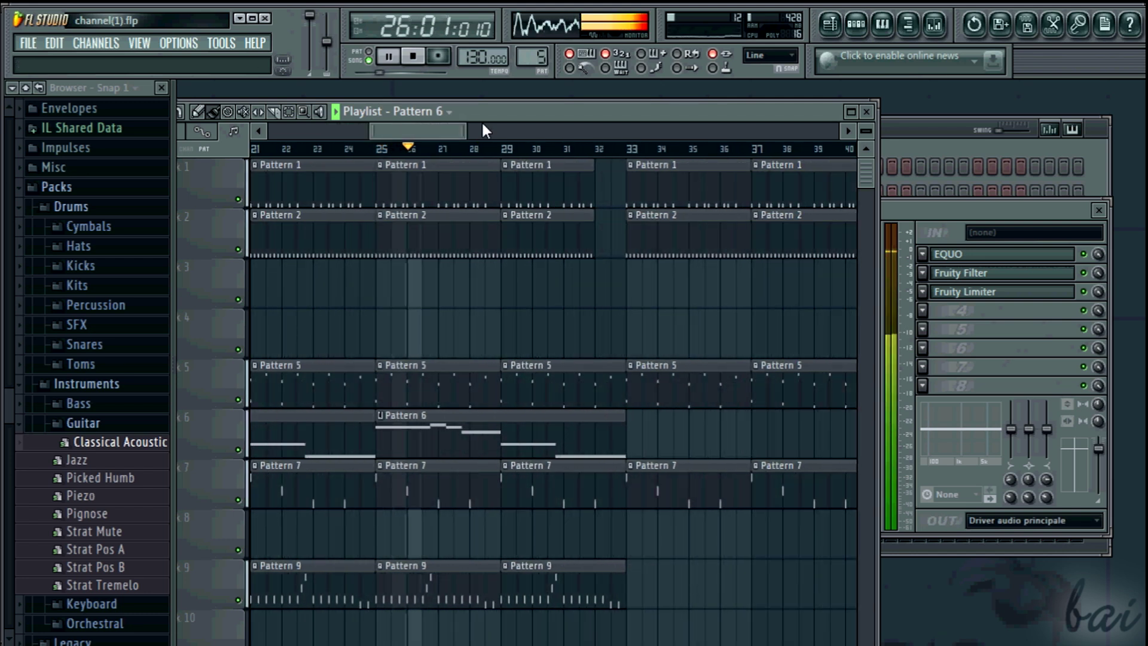